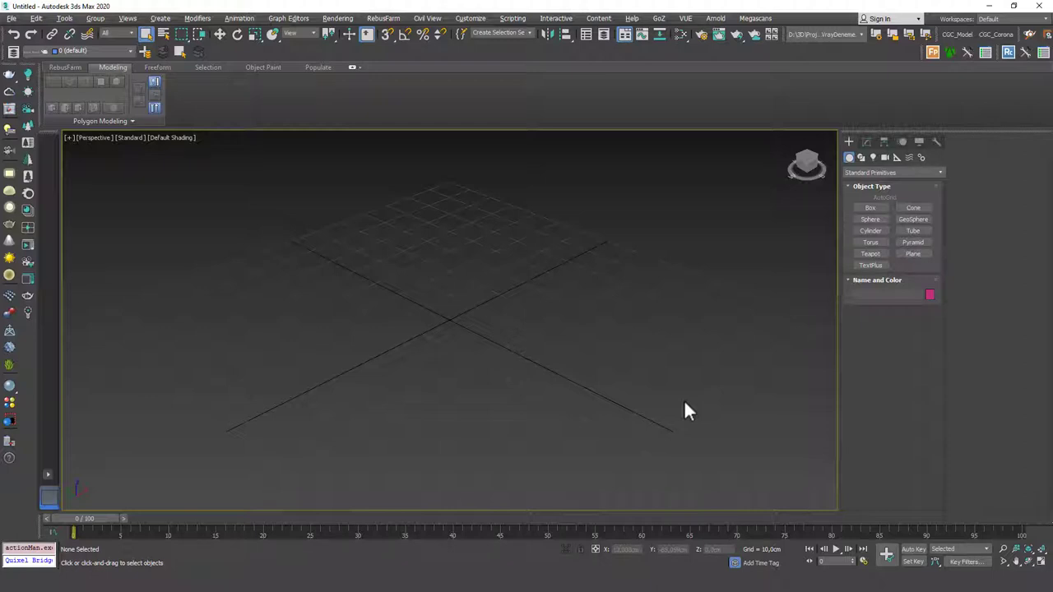
# Step: Create a box about 62 cm long, 56 cm wide and 39 cm high at the centre of the grid
pyautogui.click(870, 208)
pyautogui.moveTo(445, 256); pyautogui.dragTo(442, 416)
pyautogui.click(430, 294)
pyautogui.moveTo(592, 259); pyautogui.dragTo(590, 291, button='middle')
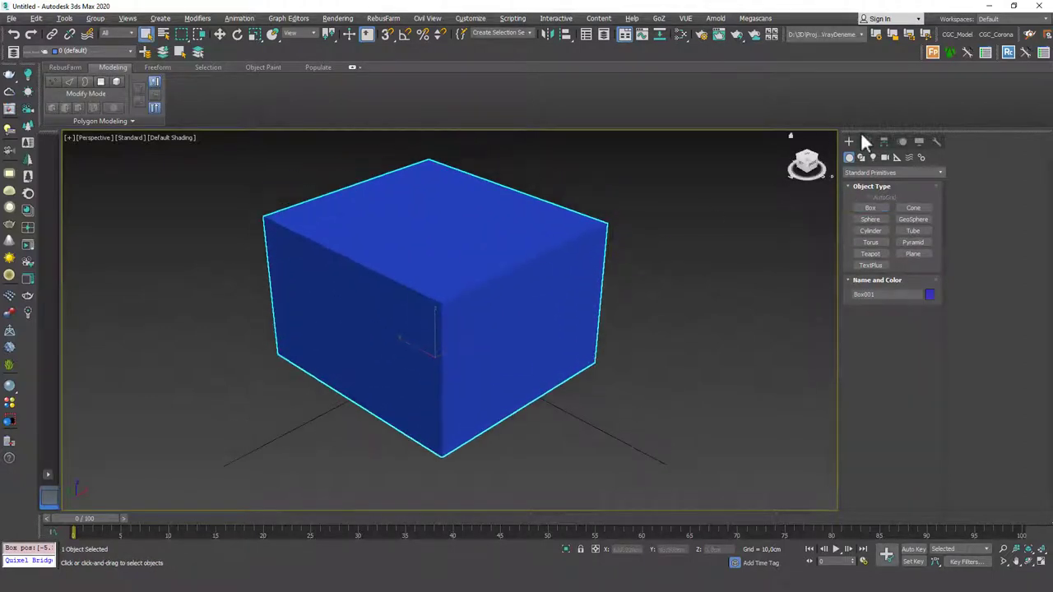
# Step: Look through the available modifiers and apply a Taper modifier to the box
pyautogui.click(867, 142)
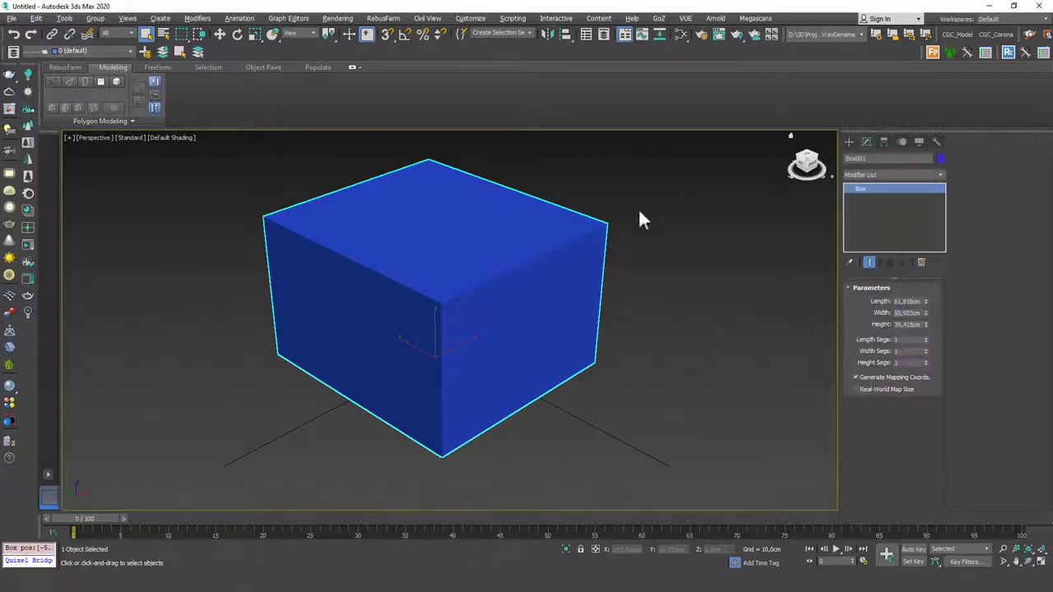
pyautogui.click(864, 175)
pyautogui.moveTo(944, 270); pyautogui.dragTo(924, 297)
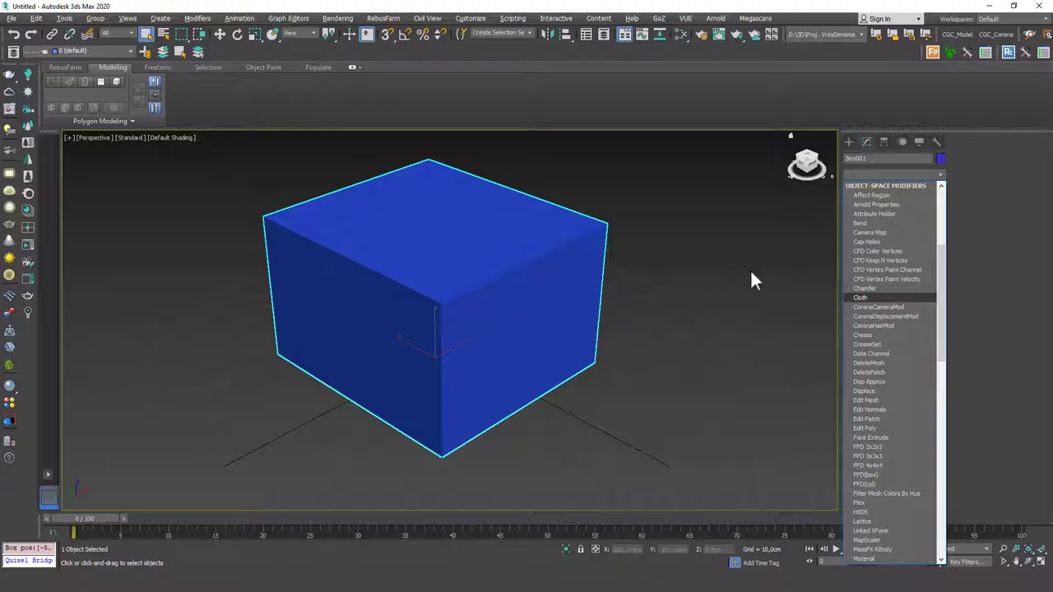
pyautogui.moveTo(943, 263); pyautogui.dragTo(950, 434)
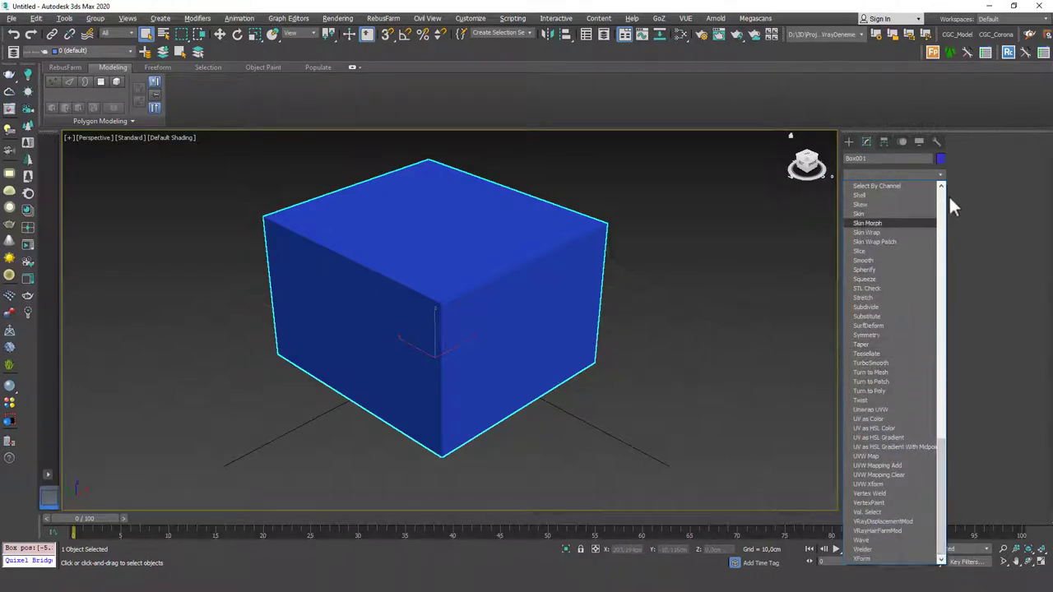
pyautogui.click(925, 172)
pyautogui.click(923, 173)
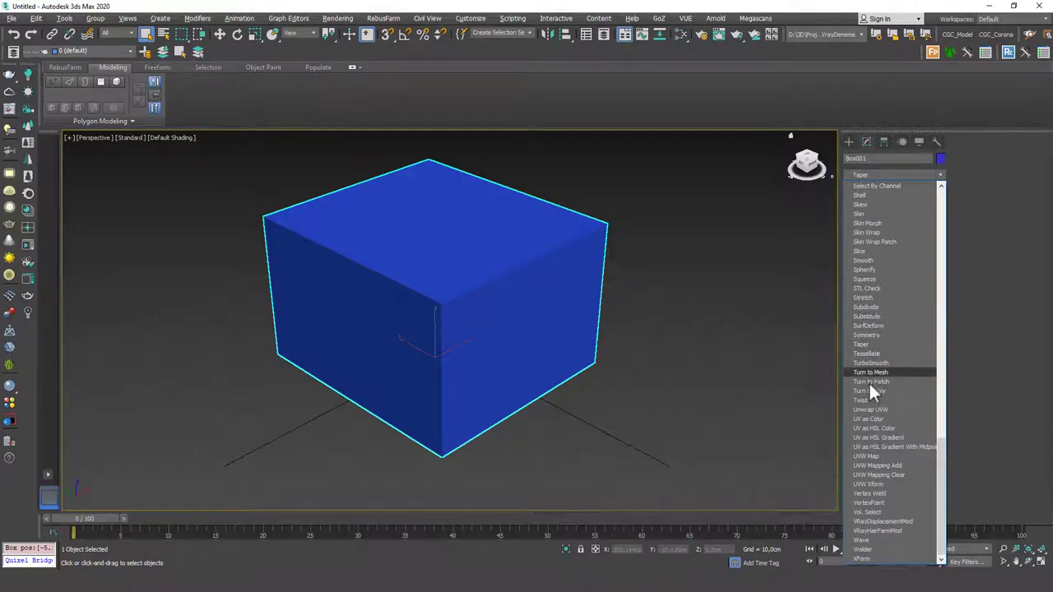
pyautogui.click(869, 344)
pyautogui.keyDown('alt'); pyautogui.moveTo(543, 355); pyautogui.dragTo(592, 324, button='middle'); pyautogui.keyUp('alt')
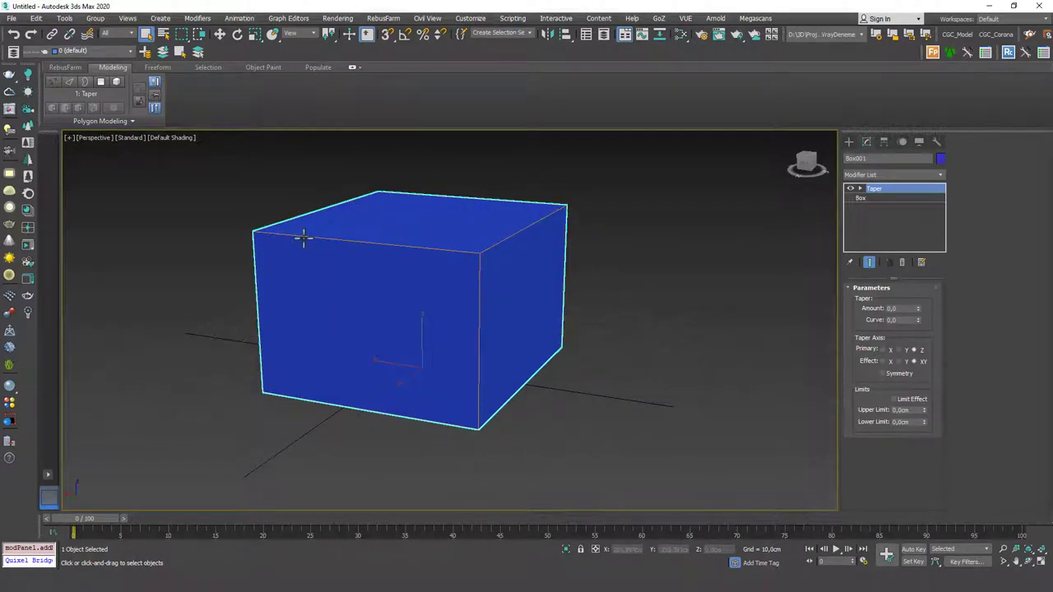
# Step: Move the Taper gizmo away from the box along its X axis and undo the move
pyautogui.click(860, 189)
pyautogui.click(884, 197)
pyautogui.press('w')
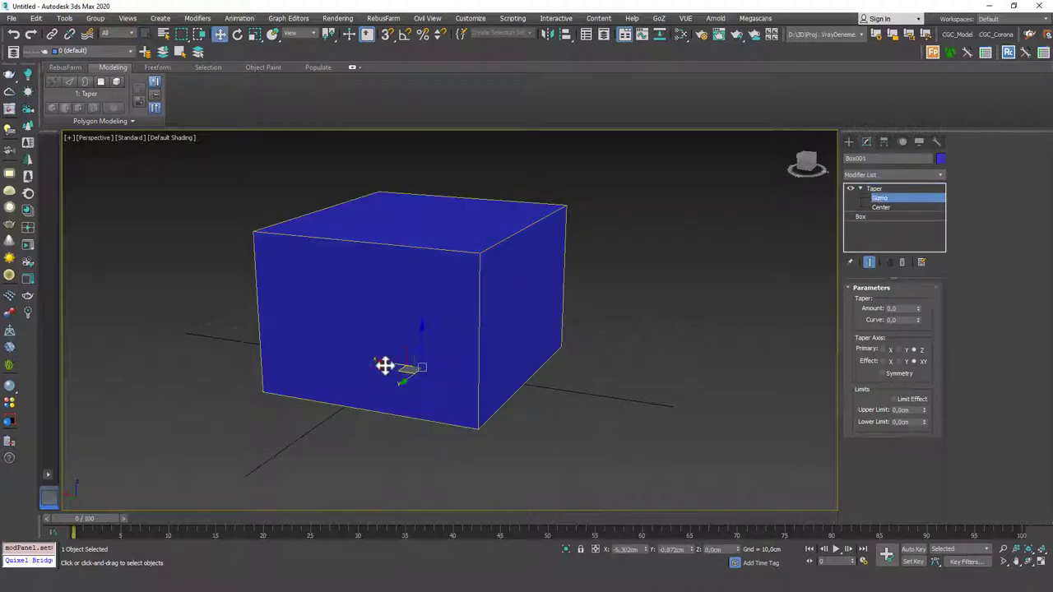
pyautogui.moveTo(385, 367); pyautogui.dragTo(648, 389)
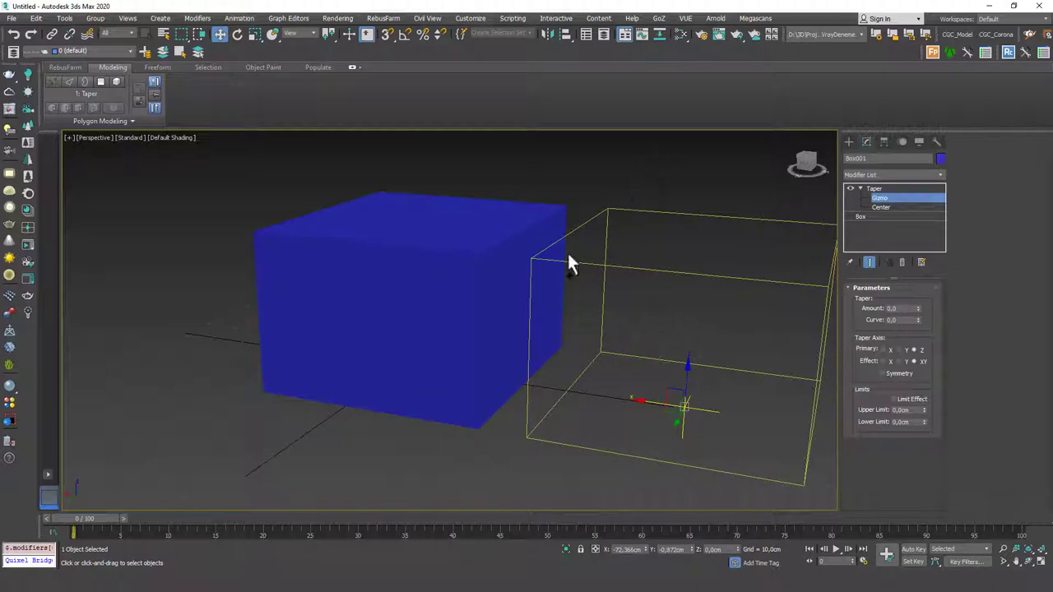
pyautogui.hotkey('ctrl', 'z')
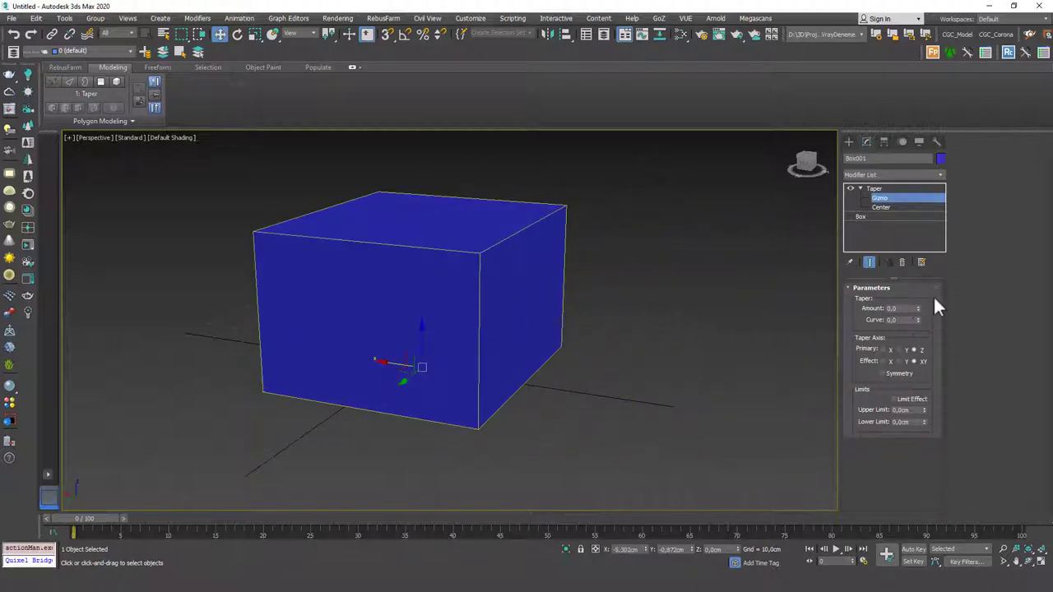
# Step: Vary the box's Taper amount to narrow and widen its top, trying -0.93 and 0.109 and ending at -0.441
pyautogui.moveTo(919, 309); pyautogui.dragTo(908, 358)
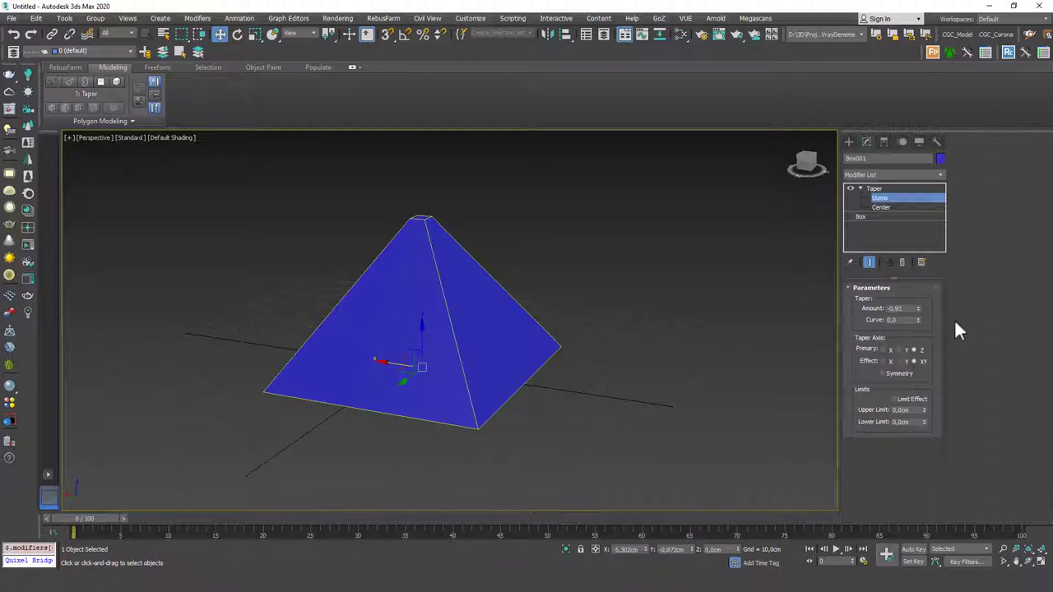
pyautogui.moveTo(920, 304); pyautogui.dragTo(913, 245)
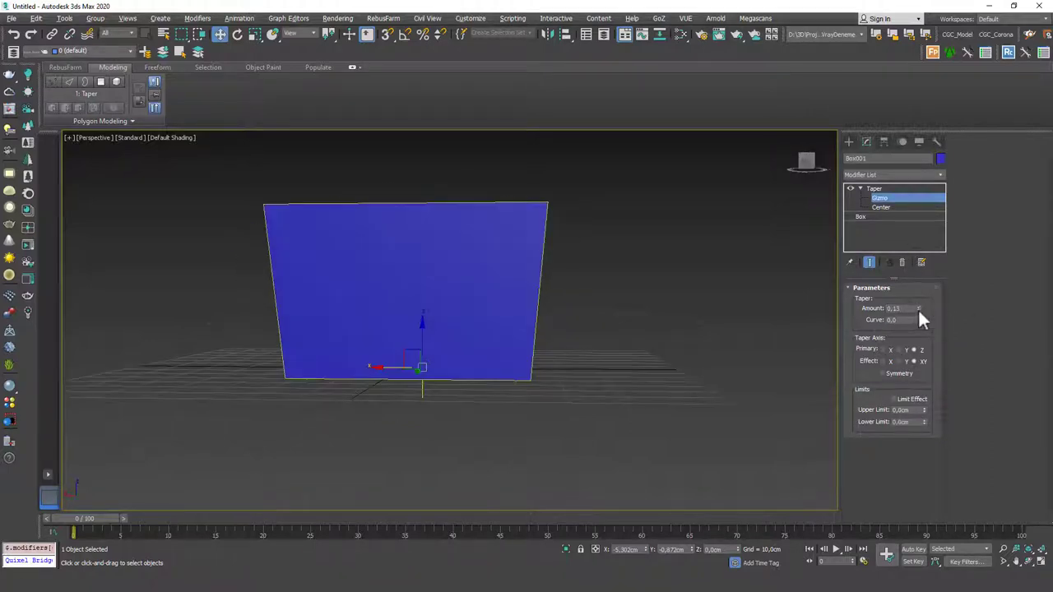
pyautogui.moveTo(920, 308); pyautogui.dragTo(920, 316)
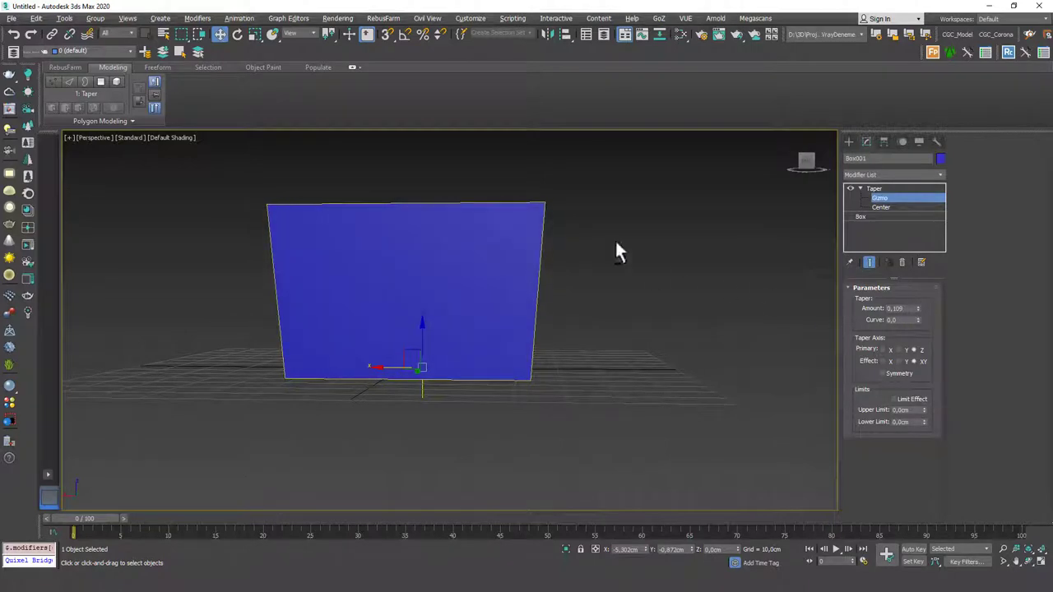
pyautogui.keyDown('alt'); pyautogui.moveTo(618, 249); pyautogui.dragTo(449, 232, button='middle'); pyautogui.keyUp('alt')
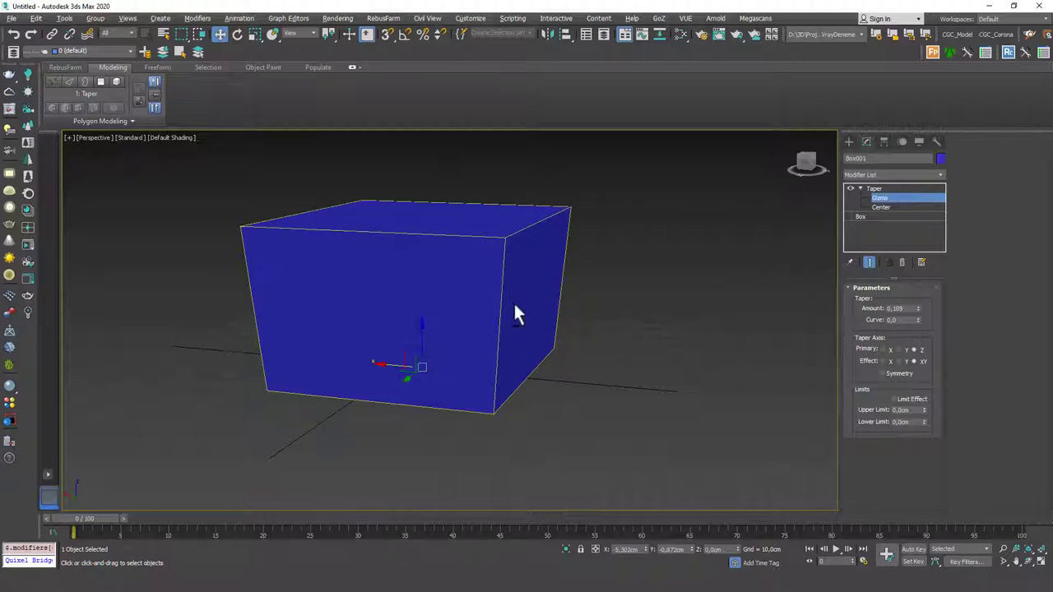
pyautogui.keyDown('alt'); pyautogui.moveTo(517, 316); pyautogui.dragTo(567, 325, button='middle'); pyautogui.keyUp('alt')
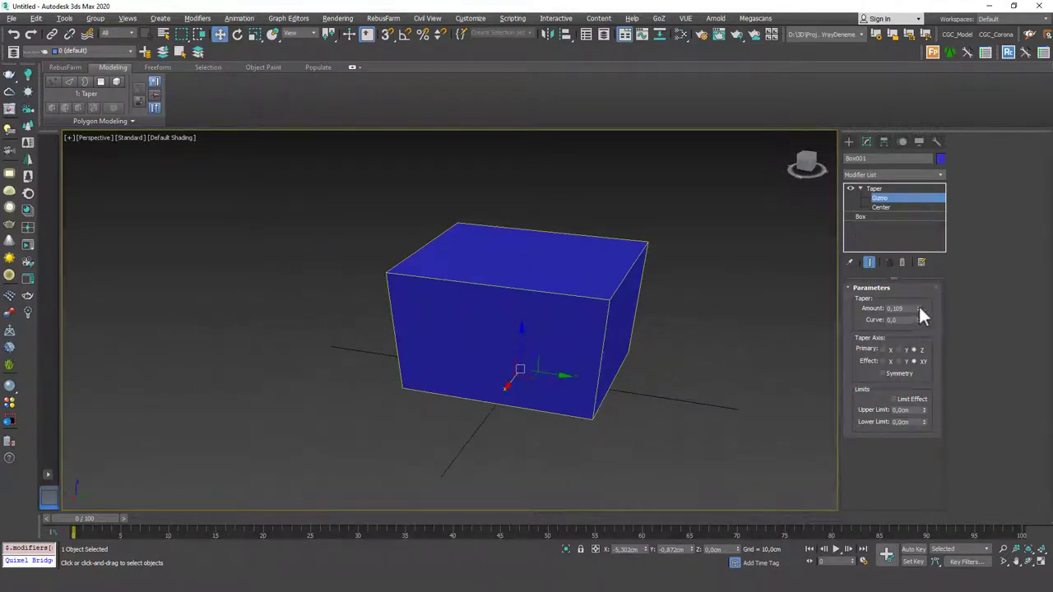
pyautogui.moveTo(919, 308); pyautogui.dragTo(893, 320)
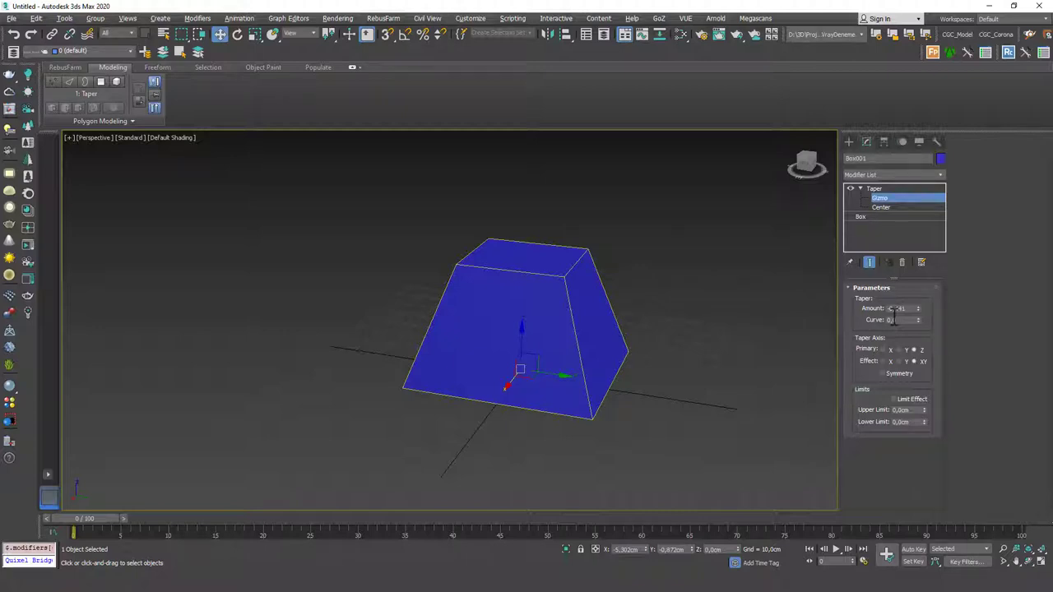
# Step: Remove the Taper modifier from the box and add an Edit Poly modifier in its place
pyautogui.click(899, 197)
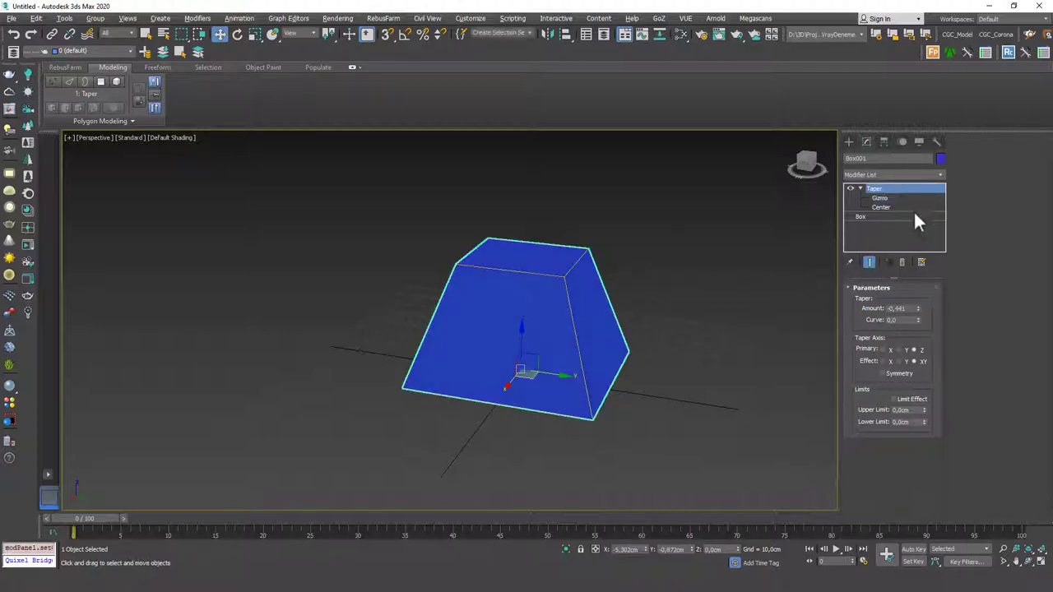
pyautogui.click(903, 261)
pyautogui.click(889, 175)
pyautogui.press('e')
pyautogui.press('e')
pyautogui.press('e')
pyautogui.press('e')
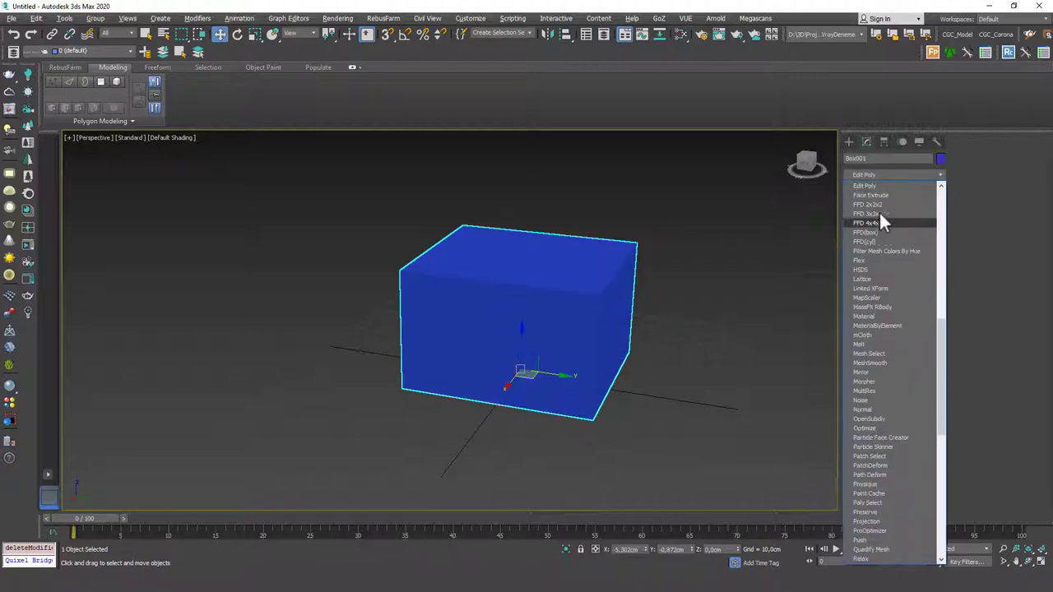
pyautogui.click(879, 186)
# Step: Scale the box's top polygon down uniformly into a truncated pyramid and show edged faces
pyautogui.press('4')
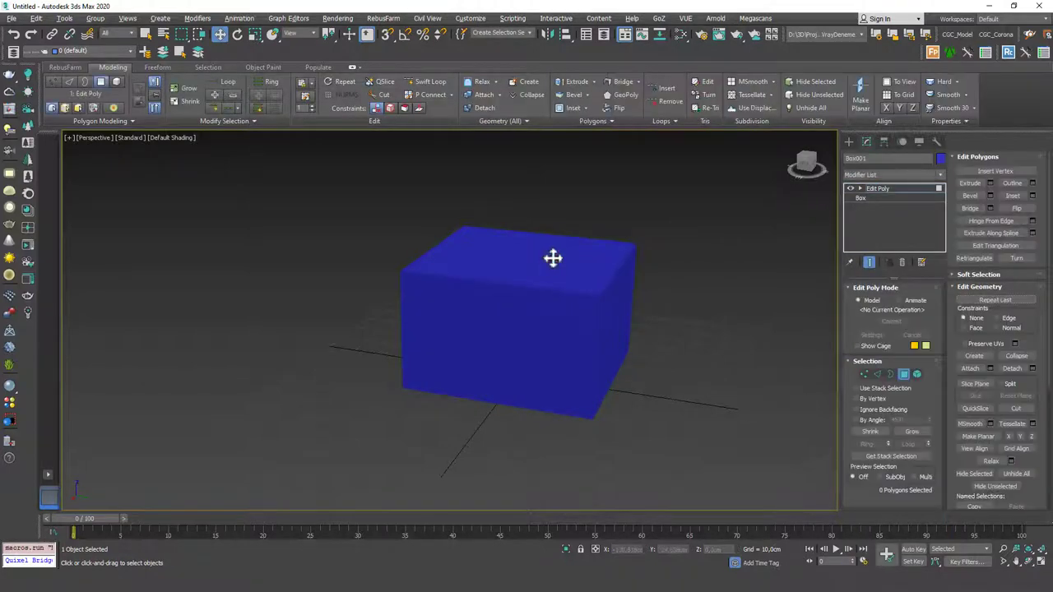
pyautogui.click(549, 256)
pyautogui.moveTo(512, 263)
pyautogui.mouseDown()
pyautogui.moveTo(532, 275)
pyautogui.moveTo(538, 313)
pyautogui.mouseUp()
pyautogui.press('F4')
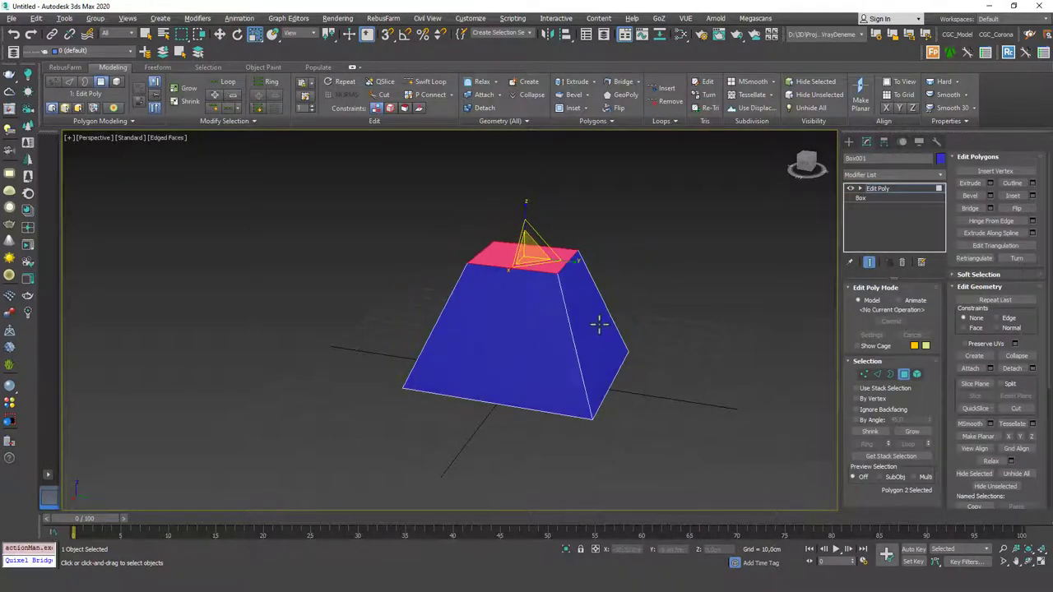
pyautogui.keyDown('alt'); pyautogui.moveTo(659, 326); pyautogui.dragTo(608, 305, button='middle'); pyautogui.keyUp('alt')
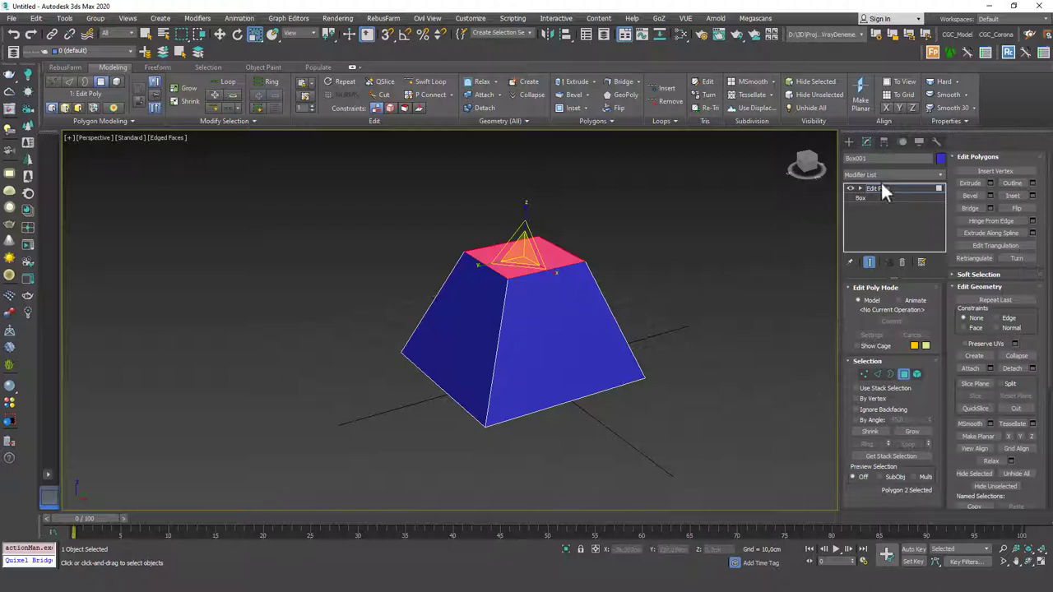
# Step: Remove the Edit Poly modifier and greatly increase the box's height segments
pyautogui.click(902, 262)
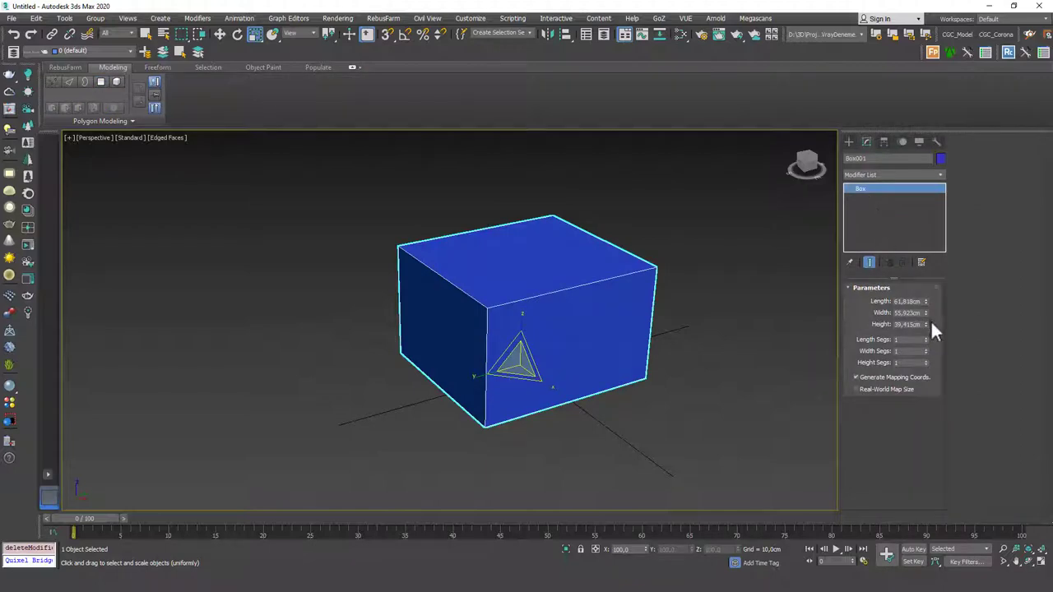
pyautogui.moveTo(927, 363); pyautogui.dragTo(927, 339)
pyautogui.moveTo(560, 267)
pyautogui.keyDown('alt'); pyautogui.mouseDown(button='middle')
pyautogui.moveTo(603, 225)
pyautogui.moveTo(560, 258)
pyautogui.moveTo(572, 250)
pyautogui.mouseUp(button='middle'); pyautogui.keyUp('alt')
pyautogui.scroll(2, 557, 233)
pyautogui.moveTo(713, 218); pyautogui.dragTo(741, 187, button='middle')
# Step: Add an Edit Poly modifier to the segmented box and select its top polygon
pyautogui.click(882, 175)
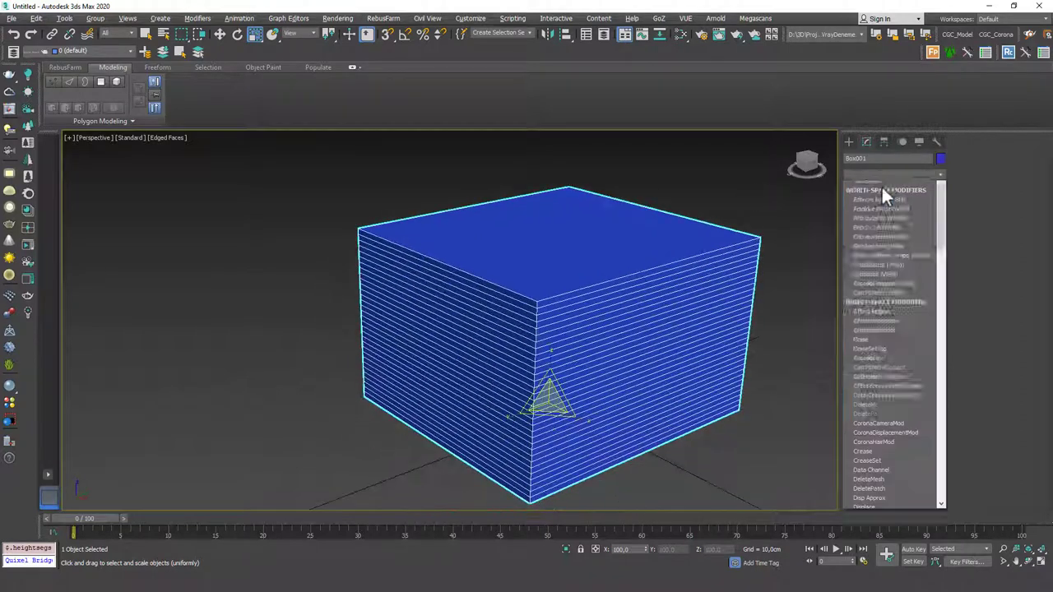
pyautogui.press('e')
pyautogui.click(870, 212)
pyautogui.press('4')
pyautogui.click(562, 258)
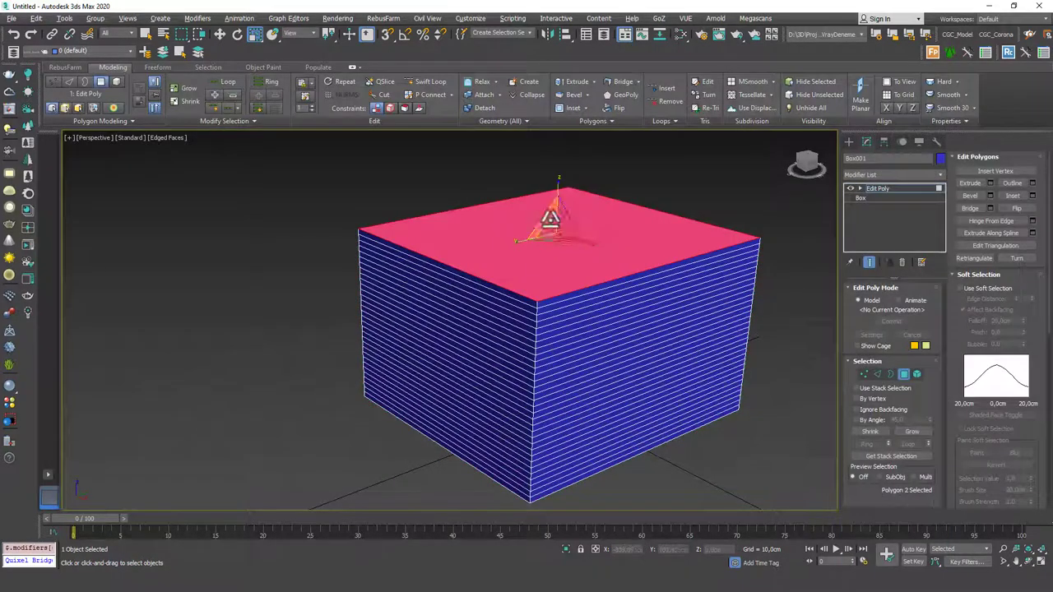
# Step: Scale only the top polygon of the segmented box down and undo the scaling
pyautogui.moveTo(558, 238); pyautogui.dragTo(563, 295)
pyautogui.keyDown('alt'); pyautogui.moveTo(563, 296); pyautogui.dragTo(623, 307, button='middle'); pyautogui.keyUp('alt')
pyautogui.hotkey('ctrl', 'z')
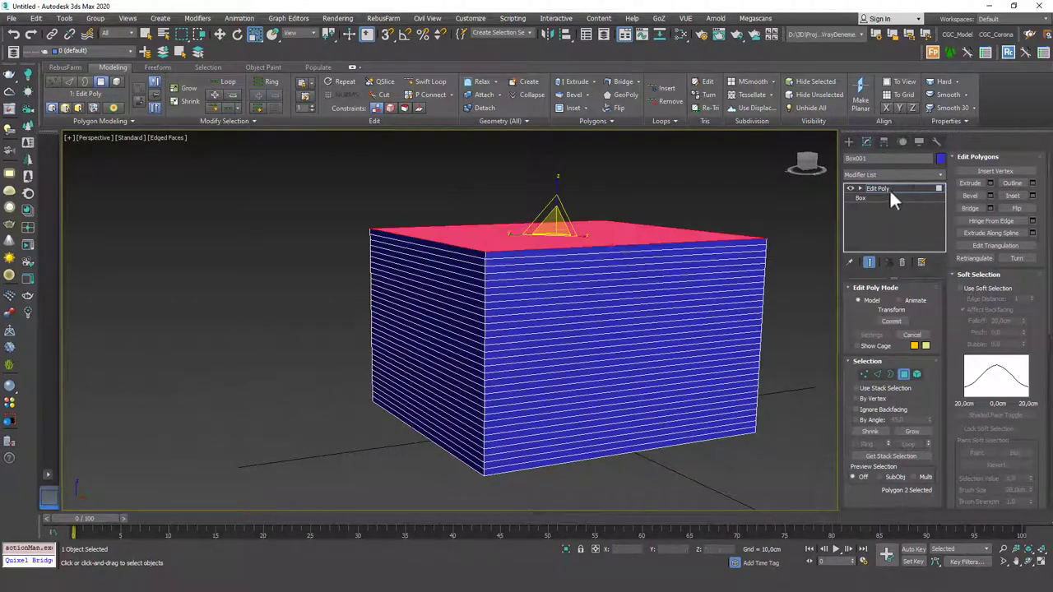
# Step: Add a Taper modifier above Edit Poly with an amount of -0.76 and hide the edged faces
pyautogui.click(890, 189)
pyautogui.click(857, 174)
pyautogui.press('t')
pyautogui.press('Return')
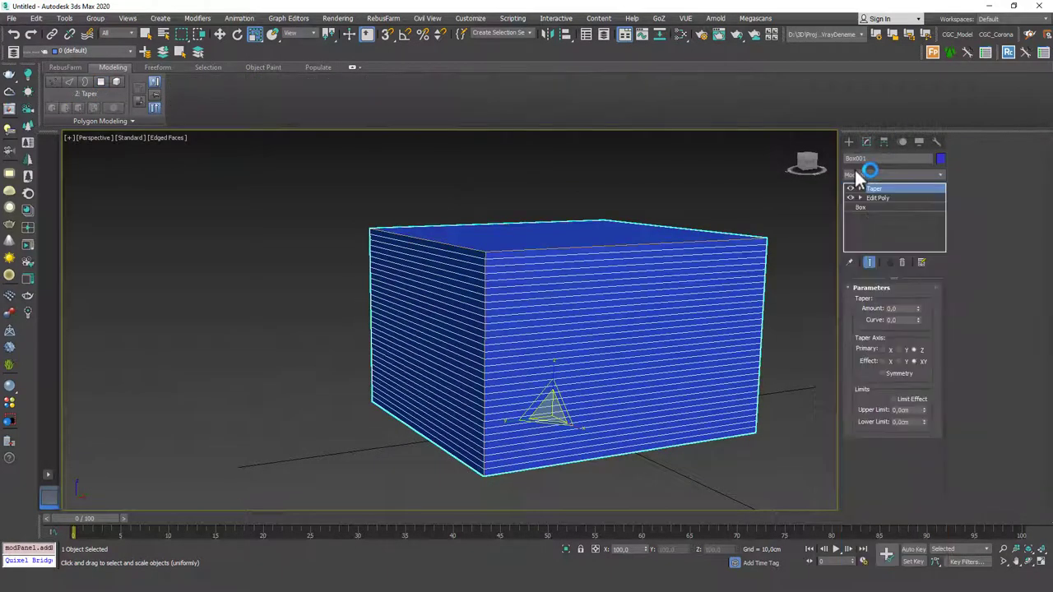
pyautogui.moveTo(918, 312); pyautogui.dragTo(919, 357)
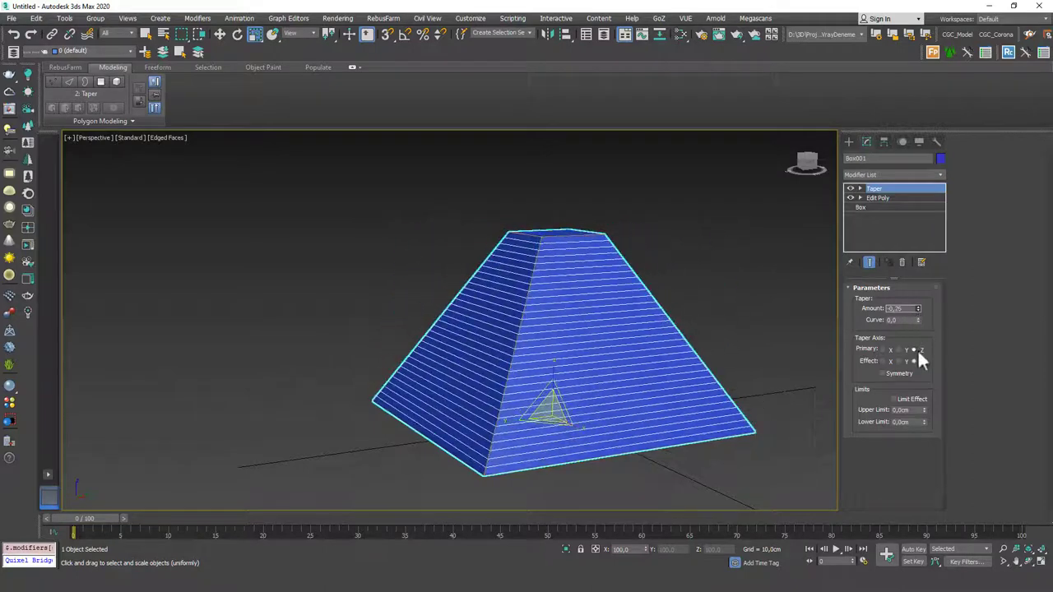
pyautogui.keyDown('alt'); pyautogui.moveTo(624, 349); pyautogui.dragTo(618, 251, button='middle'); pyautogui.keyUp('alt')
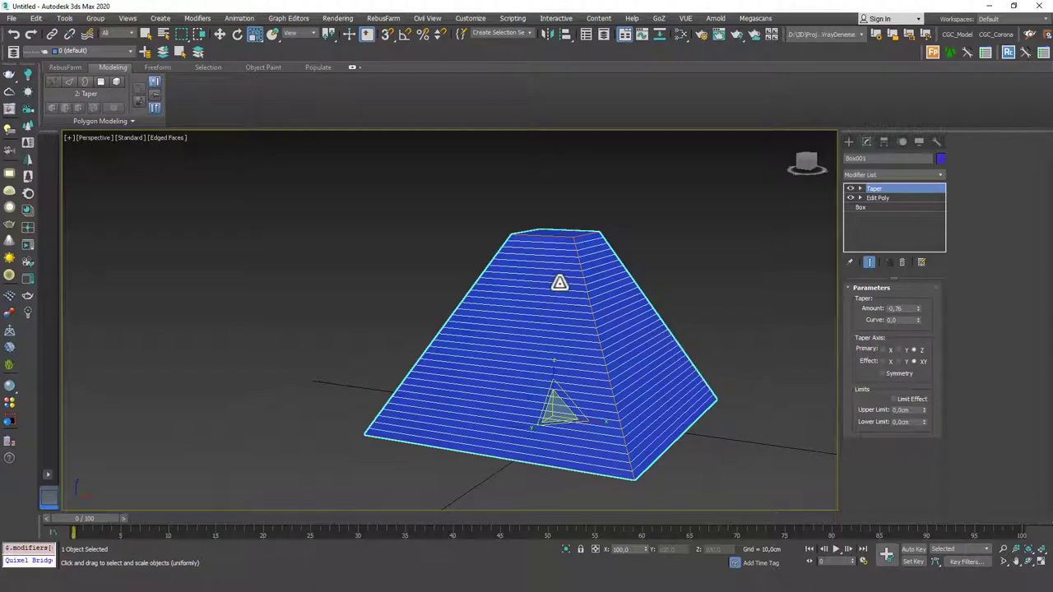
pyautogui.press('F4')
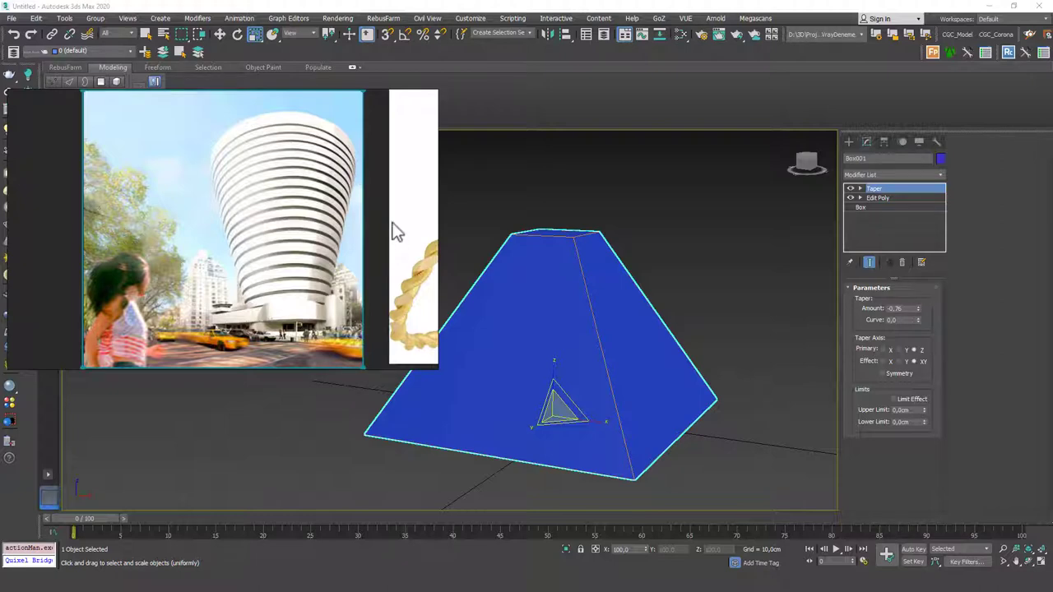
# Step: Reframe the tower reference image and delete the tapered box from the scene
pyautogui.moveTo(392, 223); pyautogui.dragTo(446, 213)
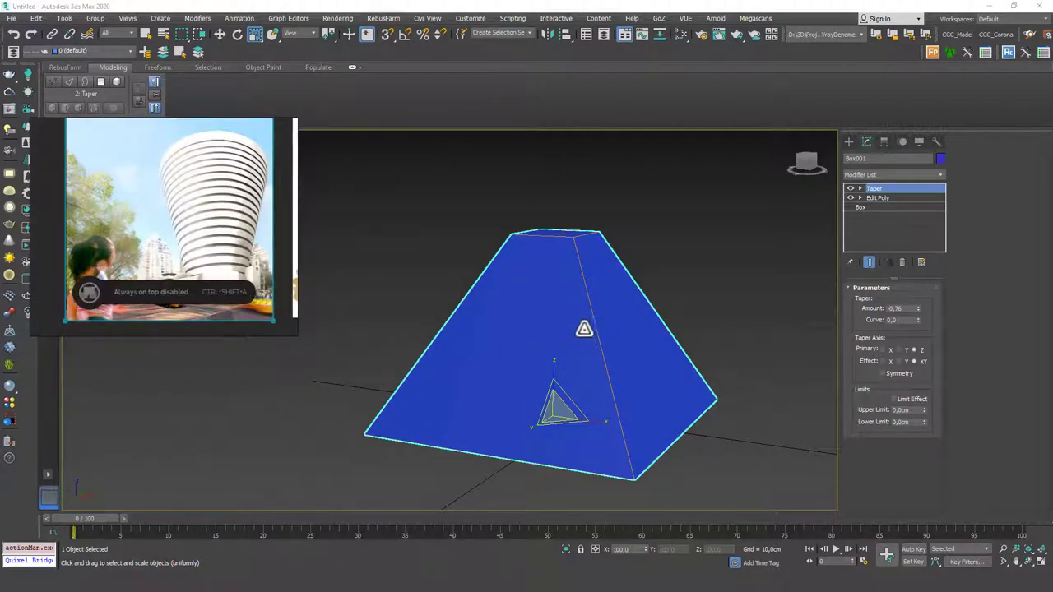
pyautogui.press('Delete')
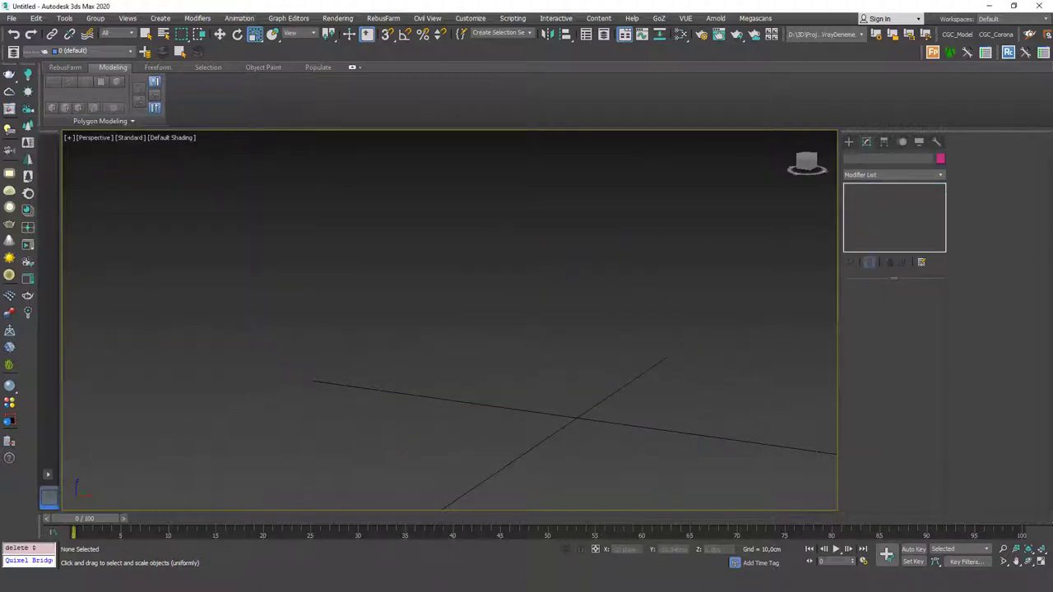
# Step: Create a flat cylinder at the grid centre with a radius of about 42 cm and a height of about 8.5 cm
pyautogui.click(849, 142)
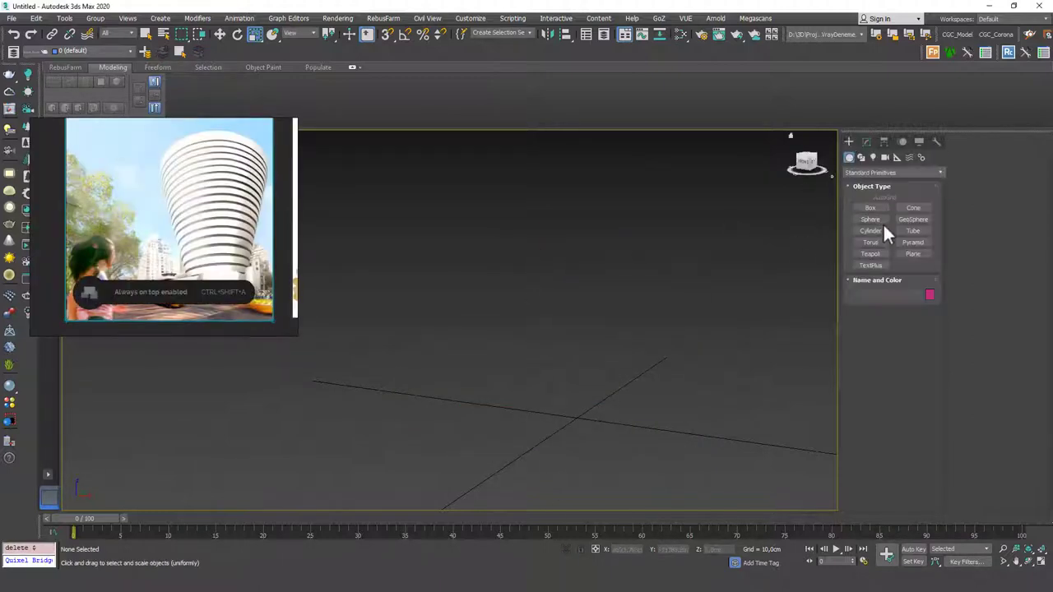
pyautogui.click(879, 230)
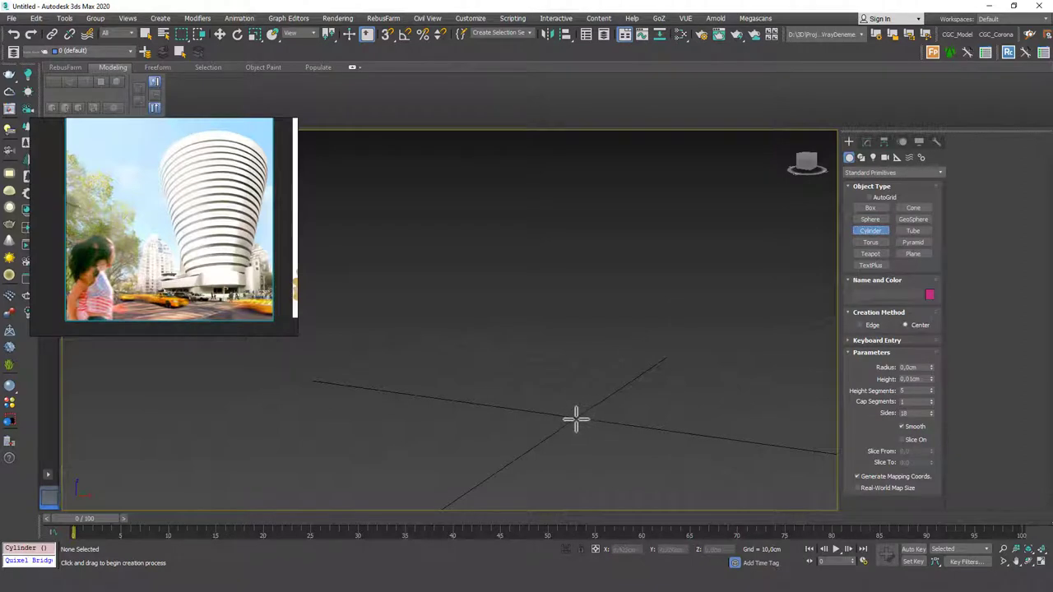
pyautogui.moveTo(576, 419); pyautogui.dragTo(635, 483)
pyautogui.click(623, 412)
# Step: Set the cylinder to 1 height segment and 32 sides with edged faces shown, and activate the Move tool
pyautogui.click(867, 142)
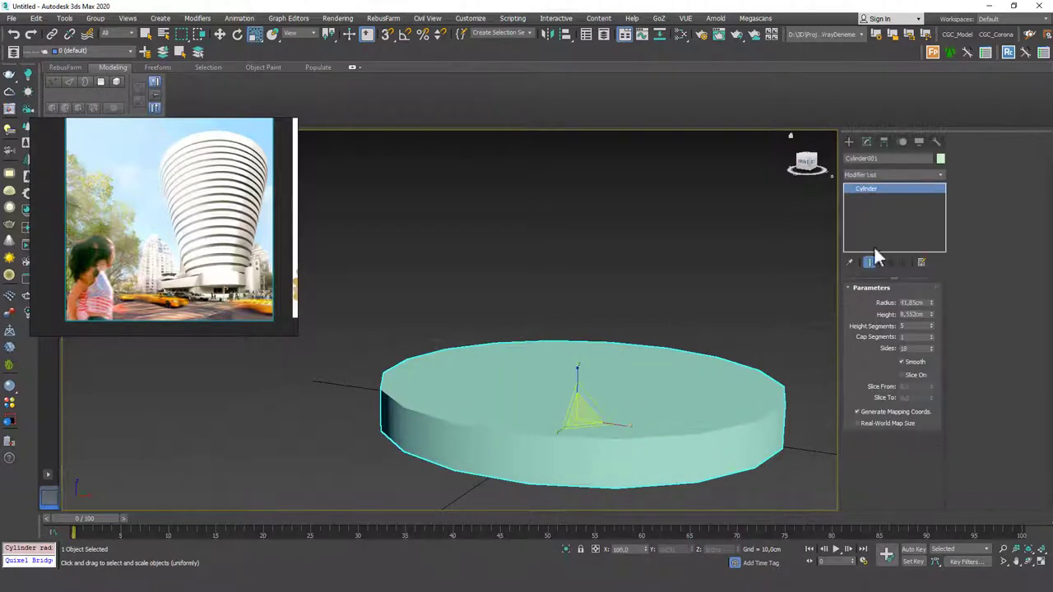
pyautogui.rightClick(932, 327)
pyautogui.press('F4')
pyautogui.moveTo(609, 370); pyautogui.dragTo(592, 316, button='middle')
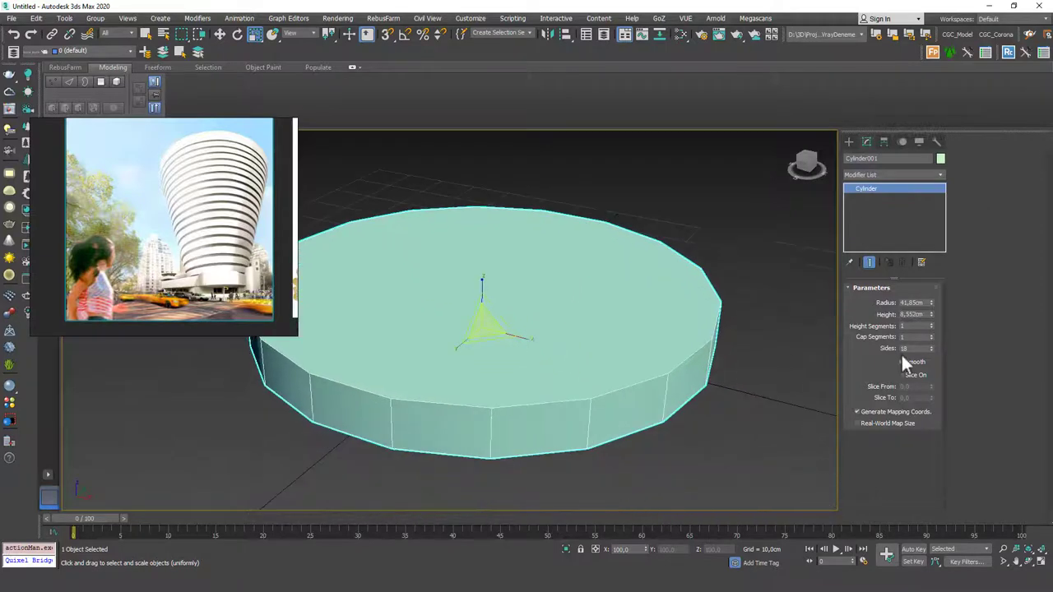
pyautogui.doubleClick(914, 348)
pyautogui.write('32')
pyautogui.press('Return')
pyautogui.scroll(-3, 618, 313)
pyautogui.press('w')
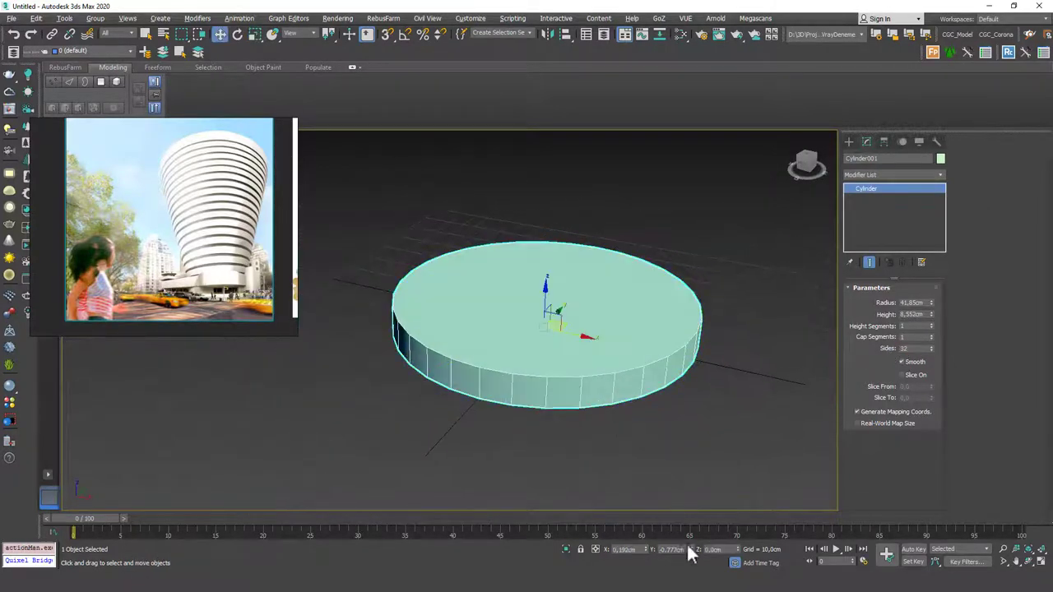
# Step: Centre the cylinder at X 0 and Y 0 and set its radius to 600 cm
pyautogui.rightClick(647, 550)
pyautogui.rightClick(694, 550)
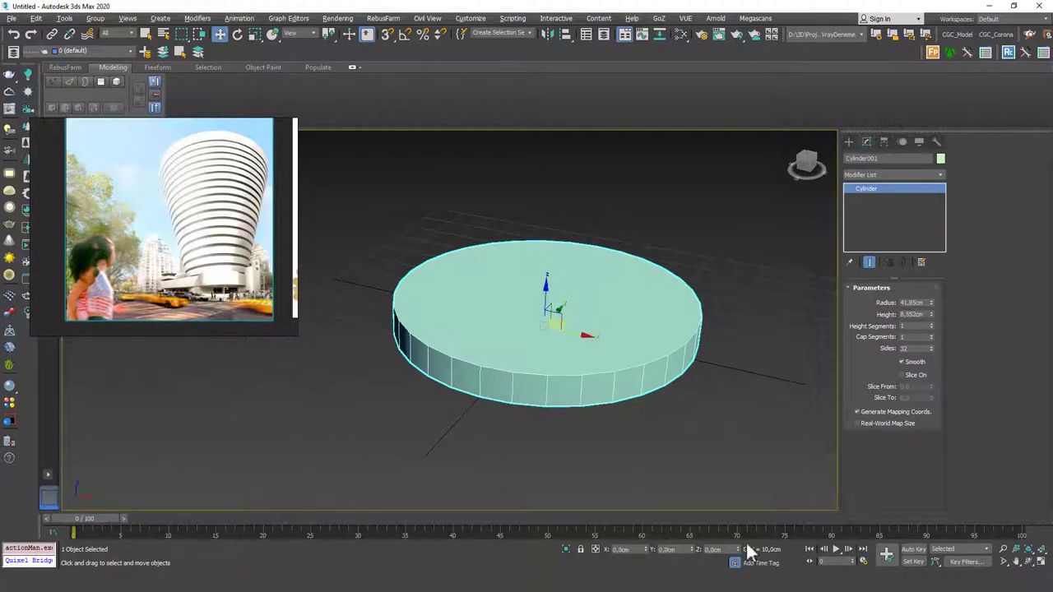
pyautogui.doubleClick(914, 303)
pyautogui.press('Return')
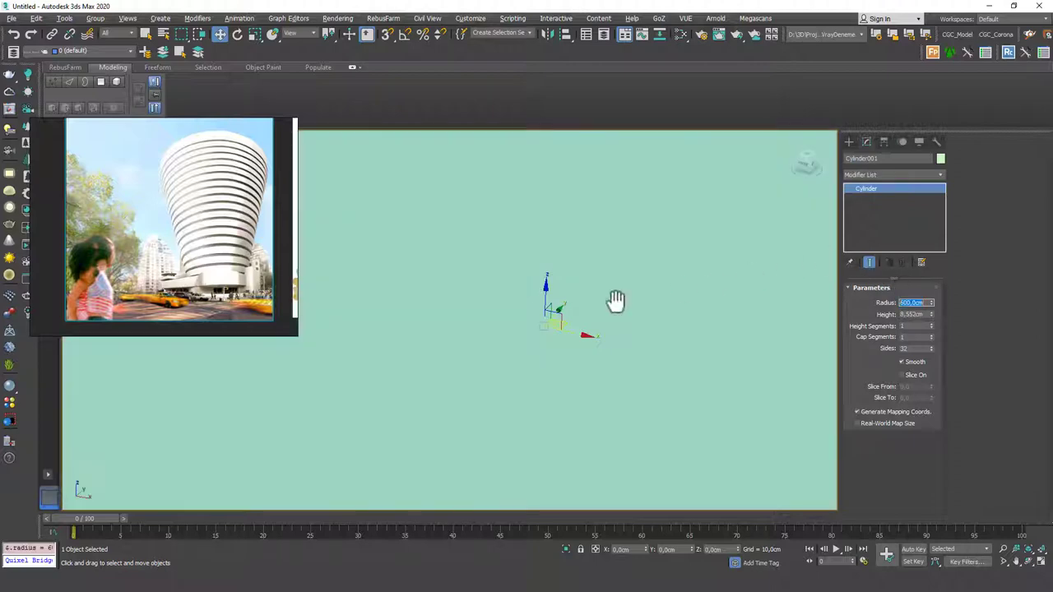
pyautogui.scroll(-5, 600, 278)
pyautogui.keyDown('alt'); pyautogui.moveTo(606, 323); pyautogui.dragTo(605, 349, button='middle'); pyautogui.keyUp('alt')
pyautogui.scroll(2, 619, 325)
# Step: Try a cylinder height of 30 cm, and set the height to 300 cm instead
pyautogui.doubleClick(906, 314)
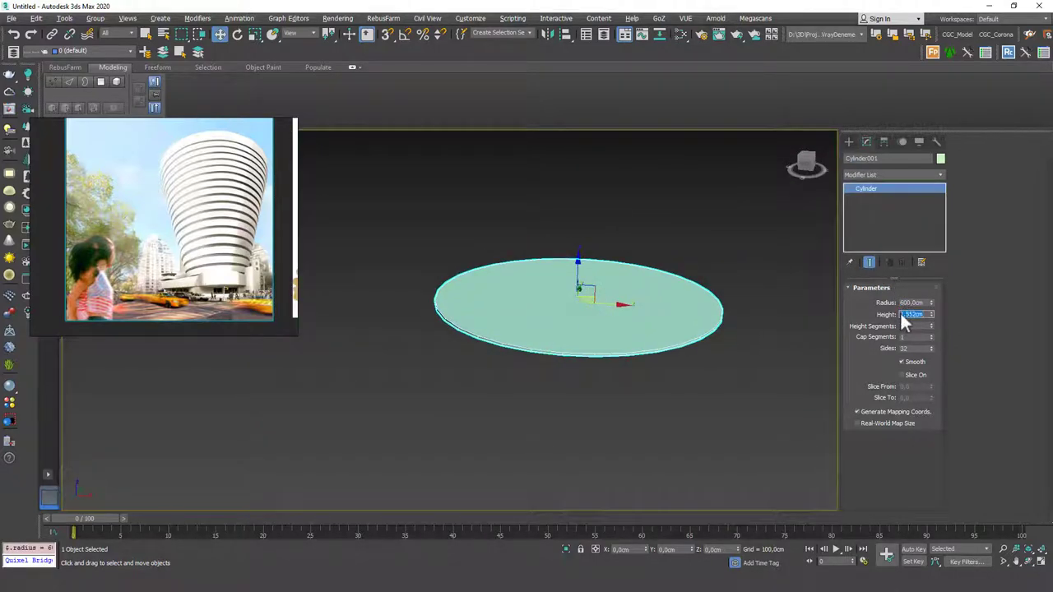
pyautogui.write('30')
pyautogui.press('Return')
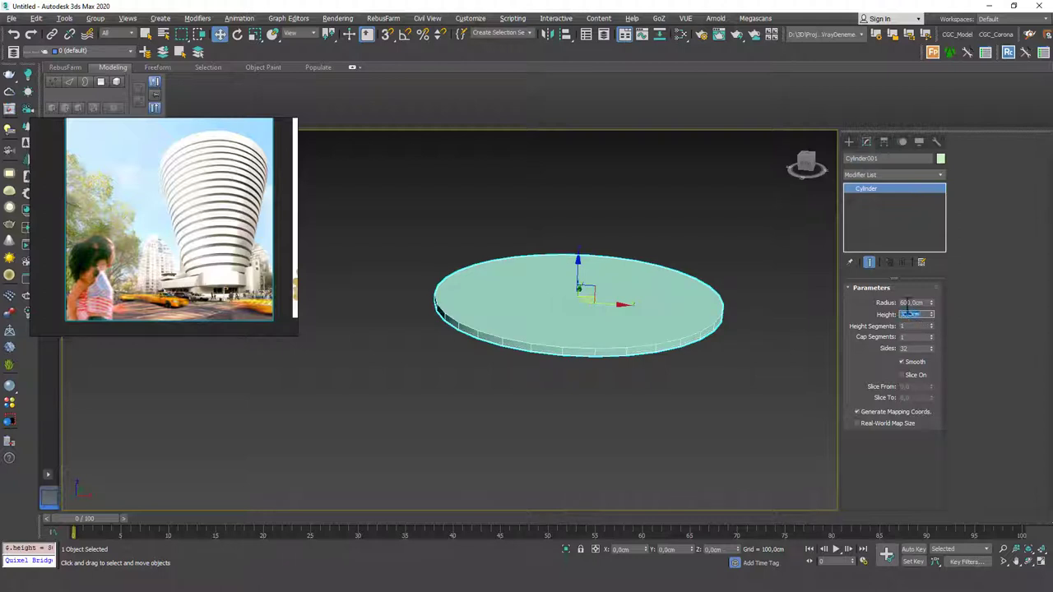
pyautogui.write('300')
pyautogui.press('Return')
pyautogui.moveTo(597, 326)
pyautogui.mouseDown(button='middle')
pyautogui.moveTo(598, 336)
pyautogui.moveTo(598, 327)
pyautogui.mouseUp(button='middle')
pyautogui.scroll(1, 595, 322)
# Step: Set the cylinder's radius to 800 cm
pyautogui.write('800,0cm')
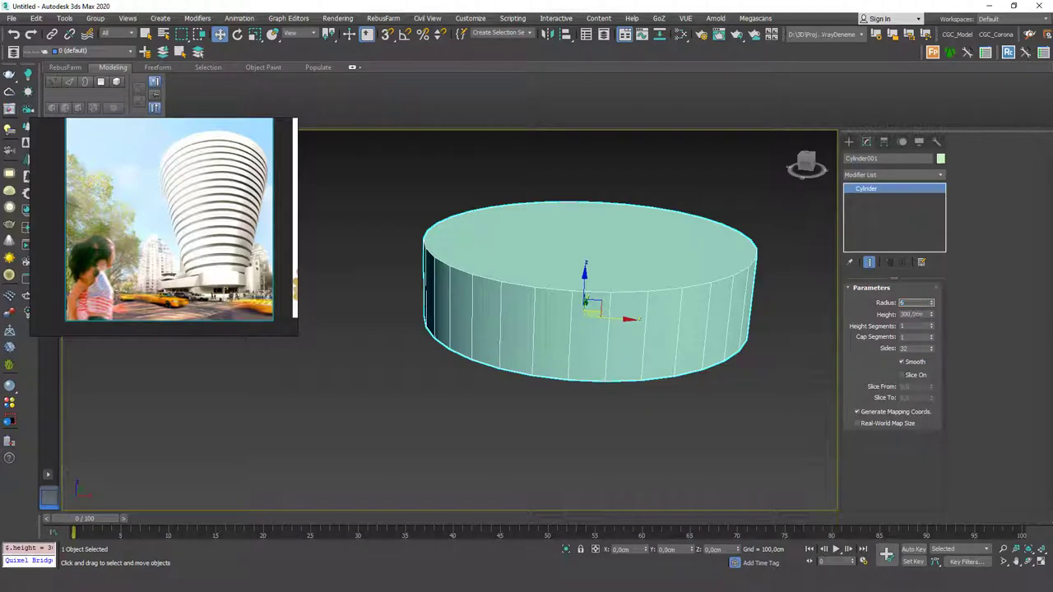
pyautogui.press('Return')
pyautogui.scroll(-3, 600, 278)
pyautogui.moveTo(683, 282); pyautogui.dragTo(670, 343, button='middle')
pyautogui.moveTo(671, 344)
pyautogui.keyDown('alt'); pyautogui.mouseDown(button='middle')
pyautogui.moveTo(660, 302)
pyautogui.moveTo(660, 329)
pyautogui.mouseUp(button='middle'); pyautogui.keyUp('alt')
pyautogui.scroll(1, 659, 316)
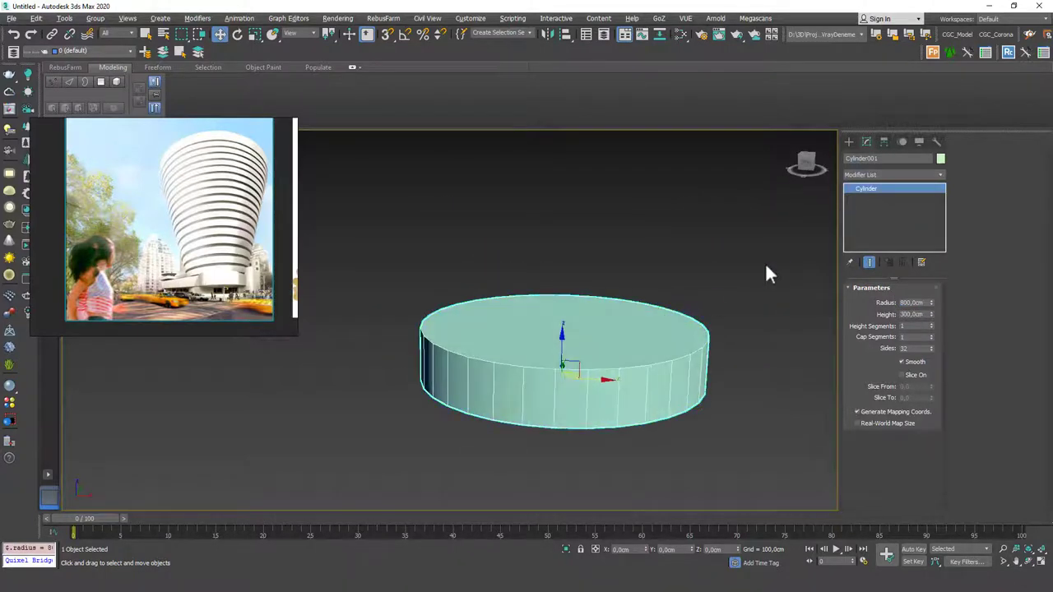
# Step: Add an Edit Poly modifier to the cylinder and select its top cap polygon
pyautogui.click(892, 175)
pyautogui.click(879, 217)
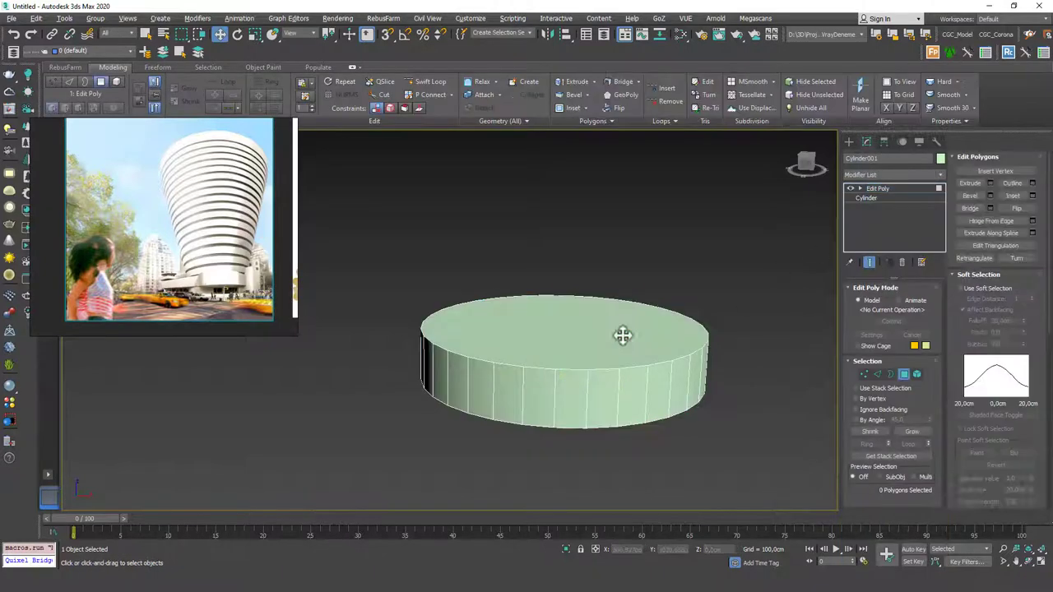
pyautogui.click(623, 335)
pyautogui.keyDown('alt'); pyautogui.moveTo(628, 324); pyautogui.dragTo(665, 316, button='middle'); pyautogui.keyUp('alt')
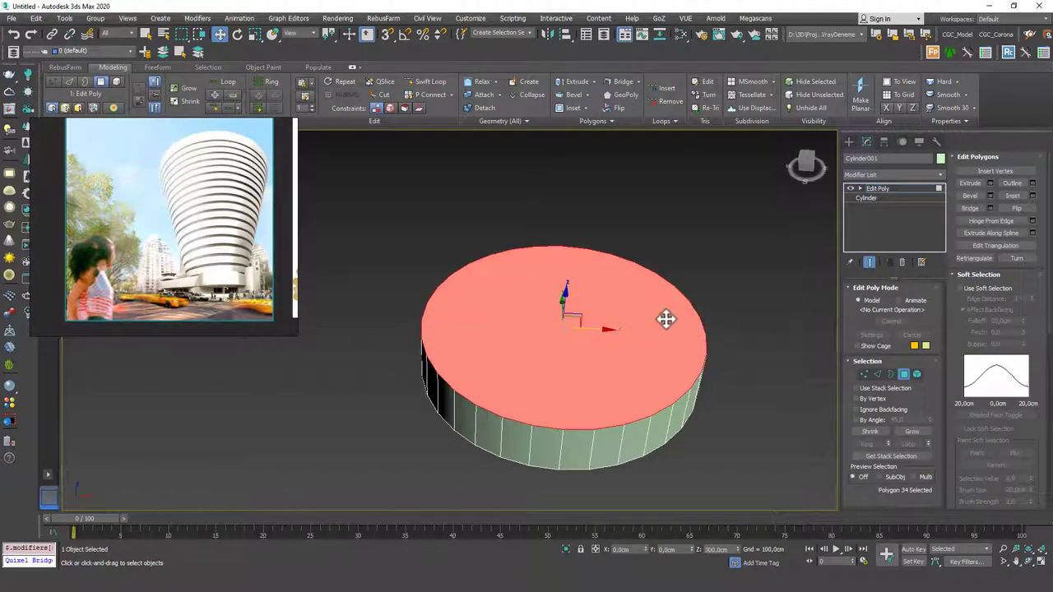
# Step: Inset the cylinder's top polygon by about 50 cm
pyautogui.click(1034, 196)
pyautogui.moveTo(458, 342); pyautogui.dragTo(461, 103)
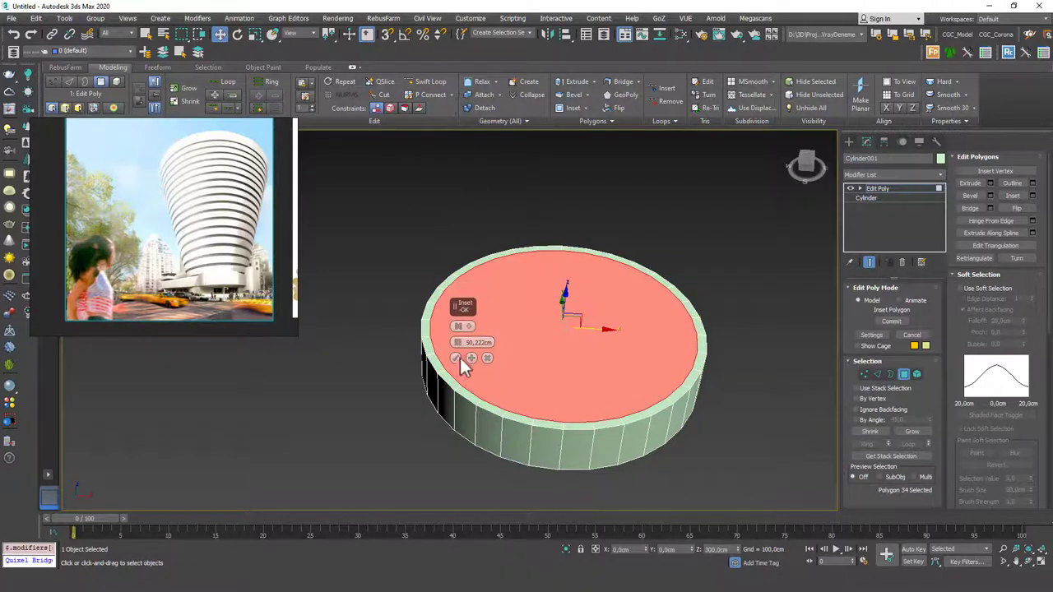
pyautogui.click(456, 359)
# Step: Extrude the inset top polygon upward by about 65 cm and leave polygon editing
pyautogui.click(992, 183)
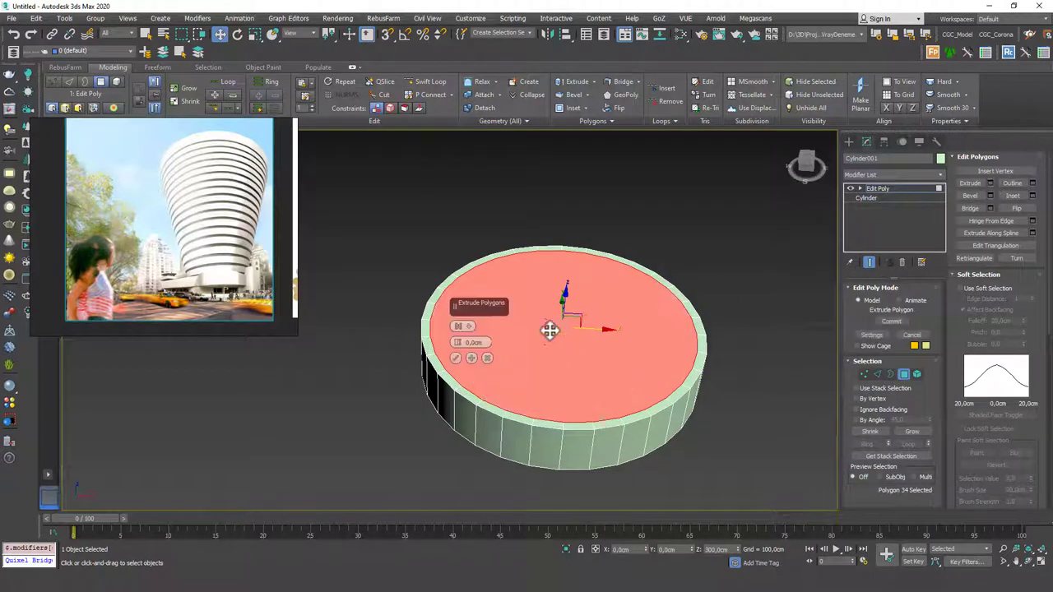
pyautogui.moveTo(457, 343)
pyautogui.mouseDown()
pyautogui.moveTo(451, 200)
pyautogui.moveTo(470, 342)
pyautogui.mouseUp()
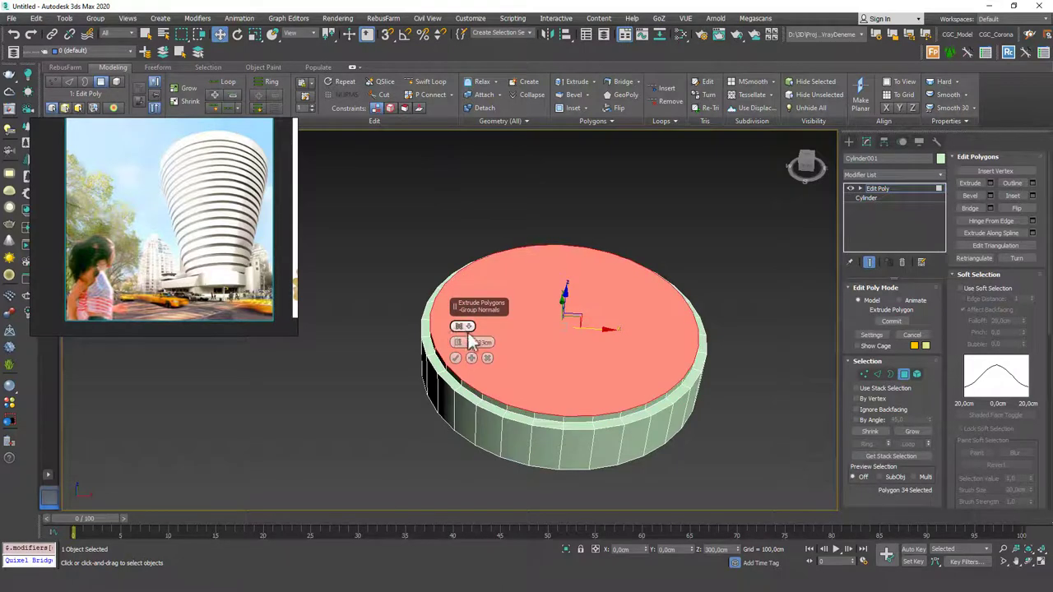
pyautogui.click(458, 358)
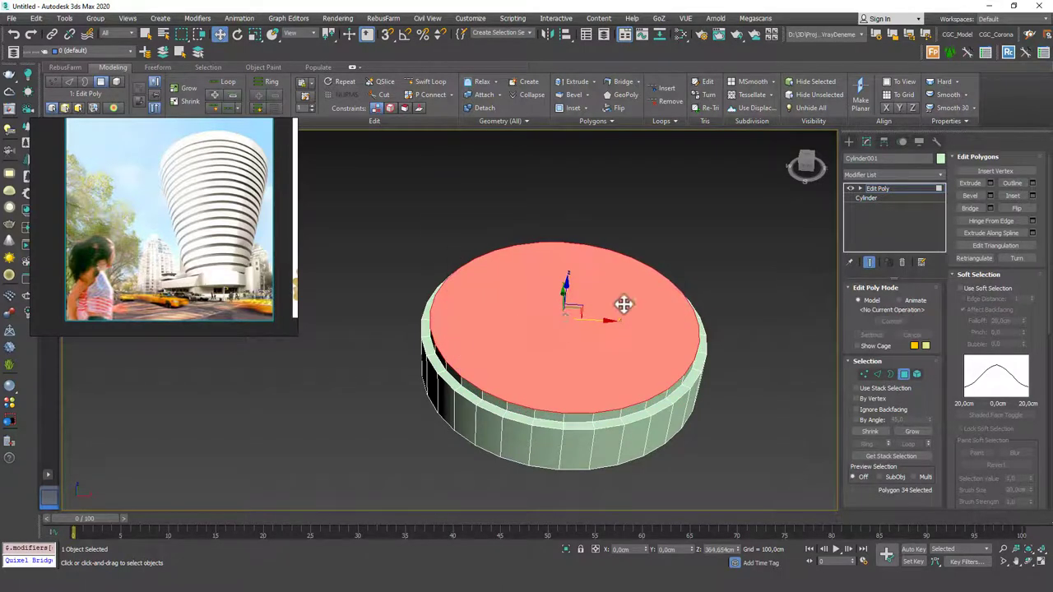
pyautogui.keyDown('alt'); pyautogui.moveTo(623, 301); pyautogui.dragTo(666, 263, button='middle'); pyautogui.keyUp('alt')
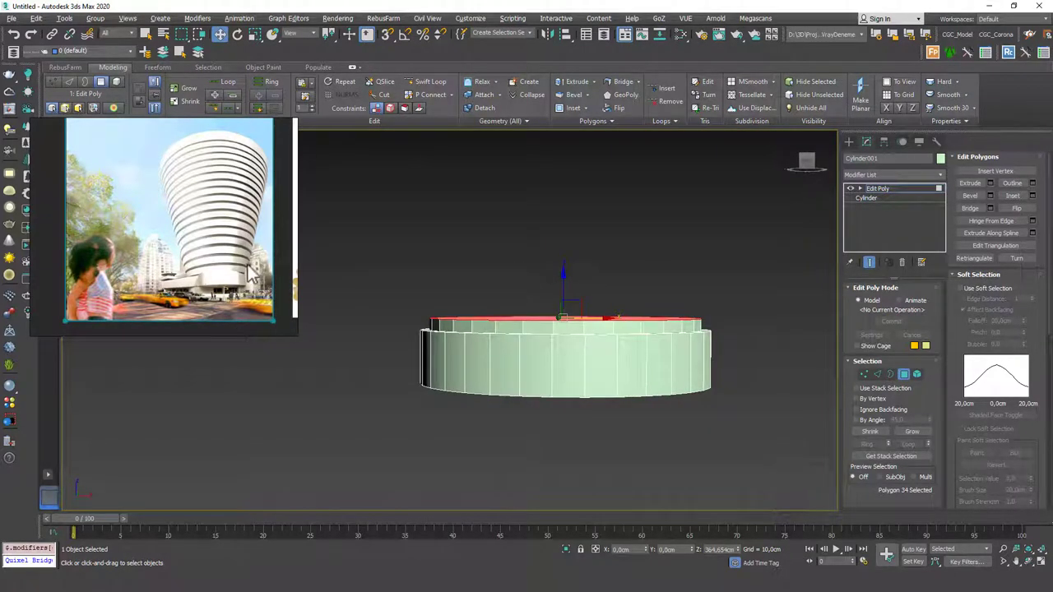
pyautogui.click(901, 194)
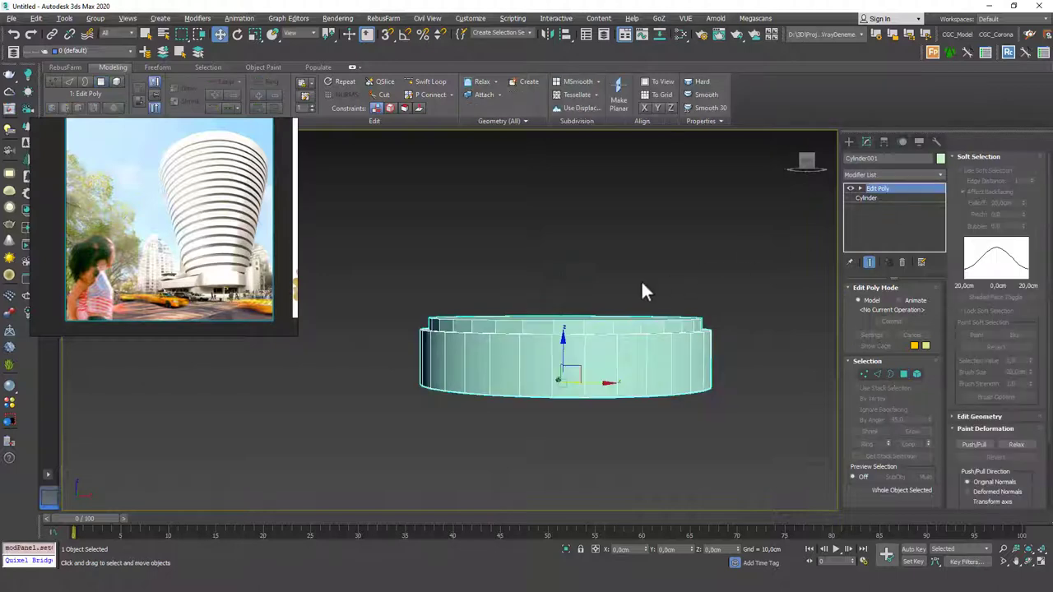
pyautogui.keyDown('alt'); pyautogui.moveTo(645, 291); pyautogui.dragTo(645, 323, button='middle'); pyautogui.keyUp('alt')
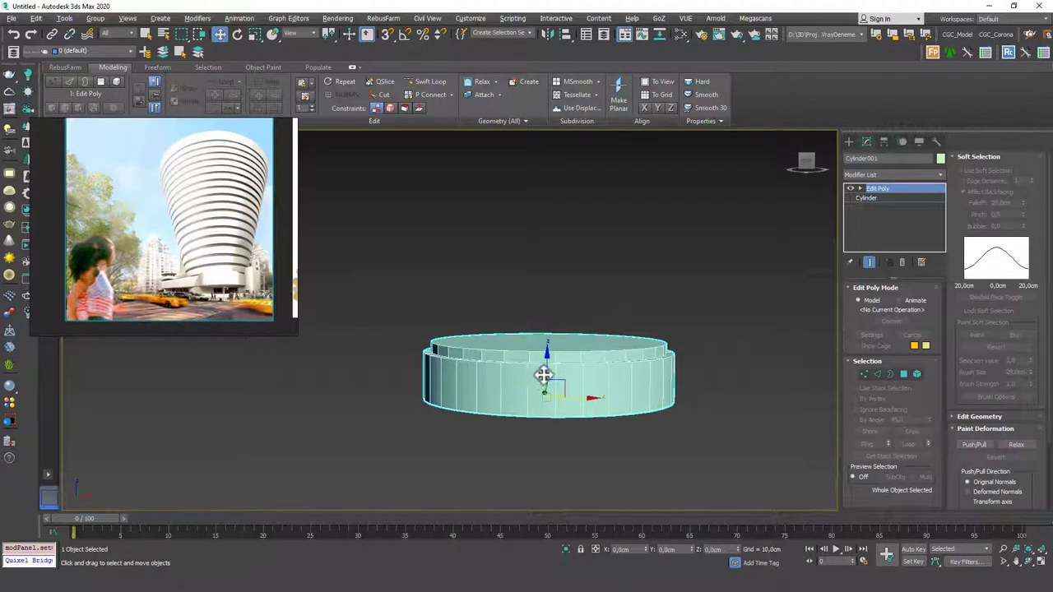
pyautogui.moveTo(545, 324)
pyautogui.keyDown('shift'); pyautogui.mouseDown()
pyautogui.moveTo(545, 298)
pyautogui.moveTo(539, 307)
pyautogui.mouseUp(); pyautogui.keyUp('shift')
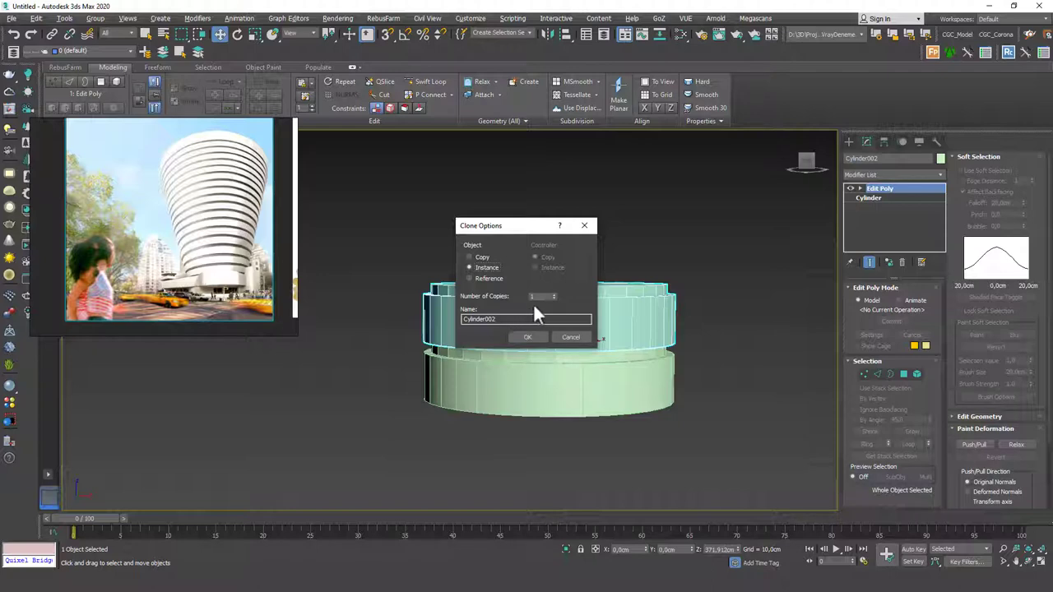
pyautogui.click(572, 338)
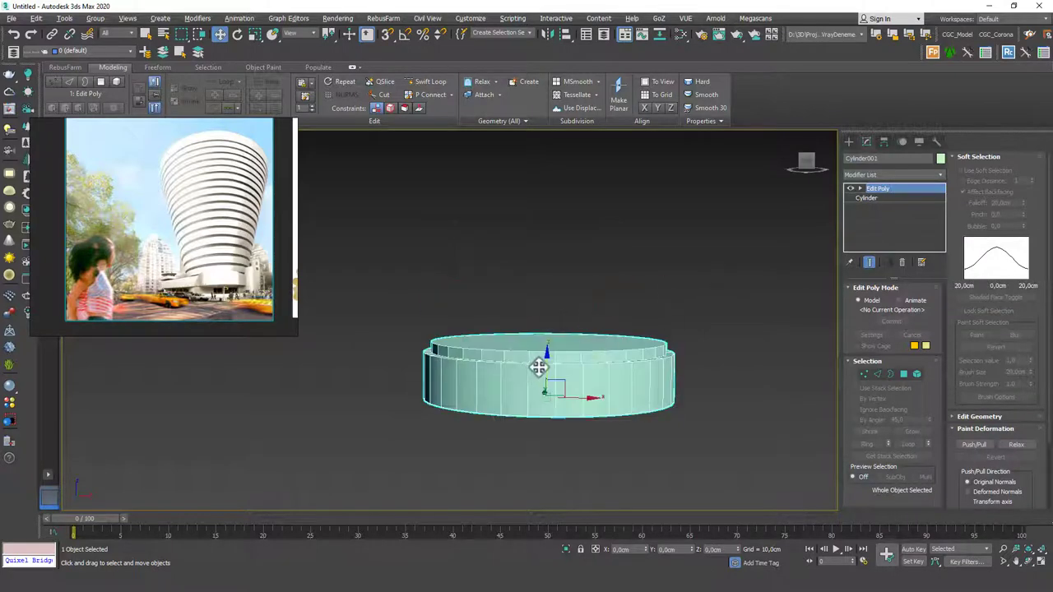
# Step: Clone the stepped cylinder straight up at about 364.67 cm spacing as 11 copies to stack the tower's floors
pyautogui.moveTo(547, 345)
pyautogui.keyDown('shift'); pyautogui.mouseDown()
pyautogui.moveTo(536, 283)
pyautogui.moveTo(543, 298)
pyautogui.mouseUp(); pyautogui.keyUp('shift')
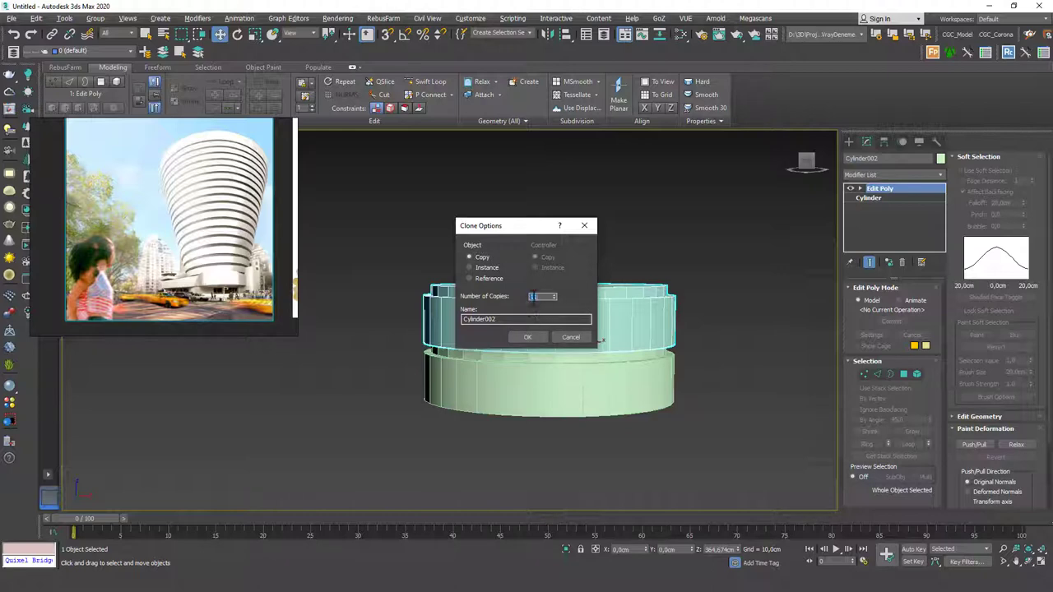
pyautogui.click(529, 337)
pyautogui.scroll(-3, 608, 265)
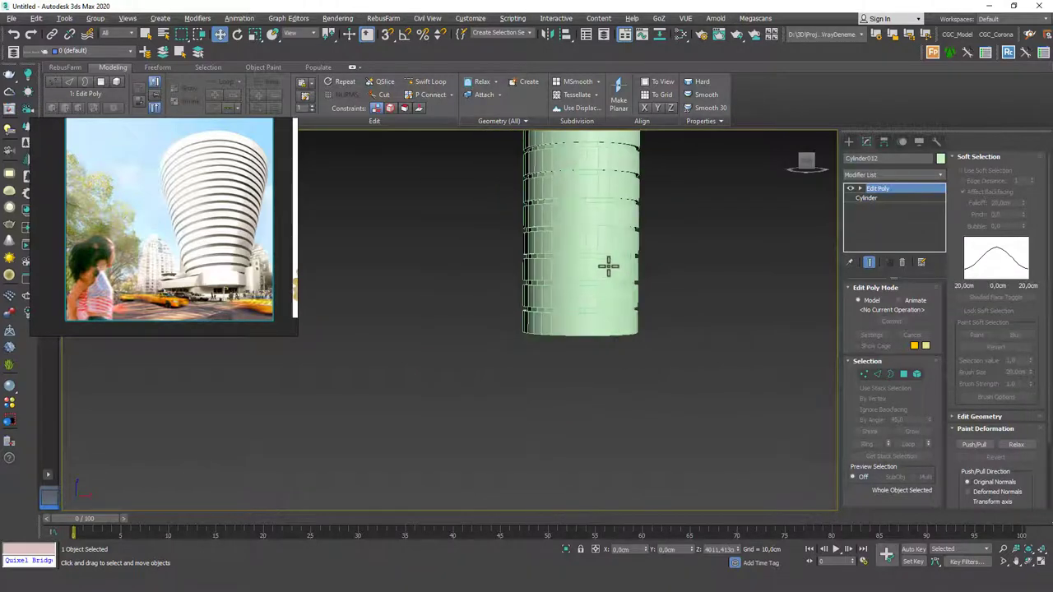
pyautogui.scroll(-4, 609, 266)
pyautogui.moveTo(609, 282); pyautogui.dragTo(588, 287, button='middle')
pyautogui.scroll(4, 599, 293)
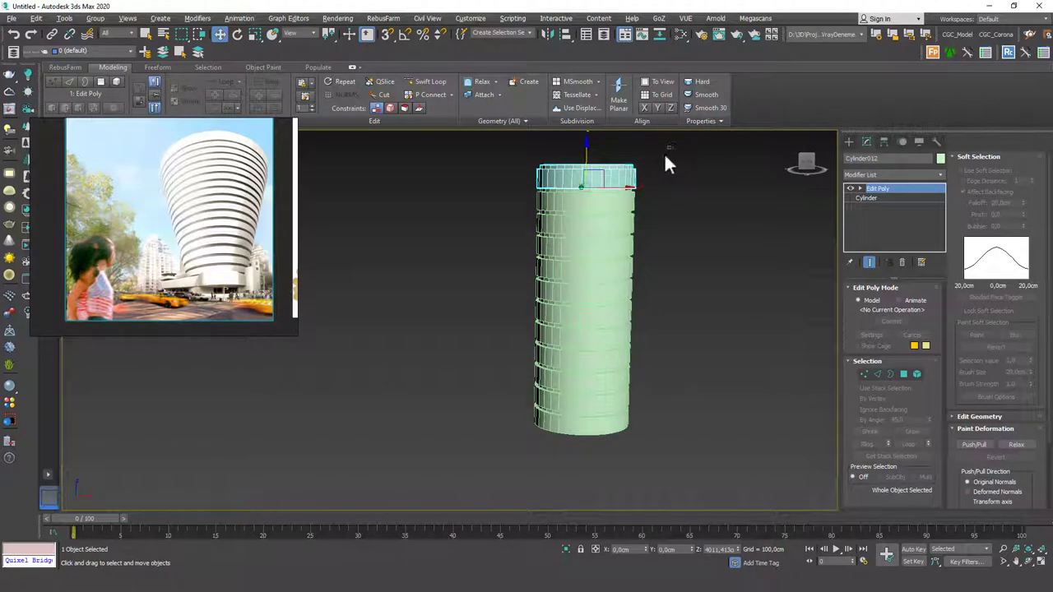
# Step: Select all 12 stacked floors and add a shared Taper modifier with an amount of about 0.87
pyautogui.moveTo(517, 491); pyautogui.dragTo(518, 490)
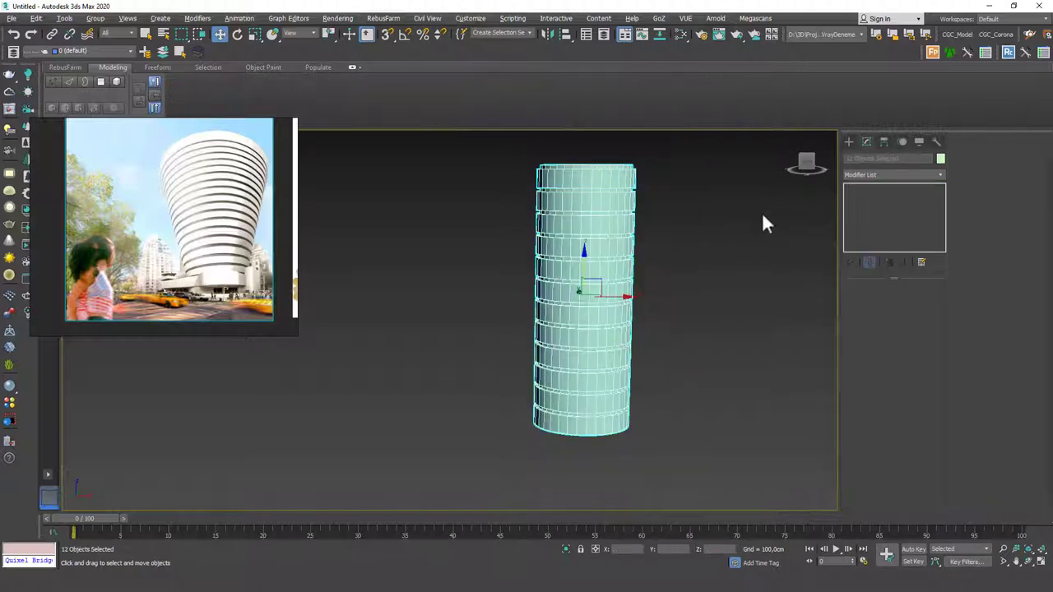
pyautogui.click(876, 175)
pyautogui.press('t')
pyautogui.press('Return')
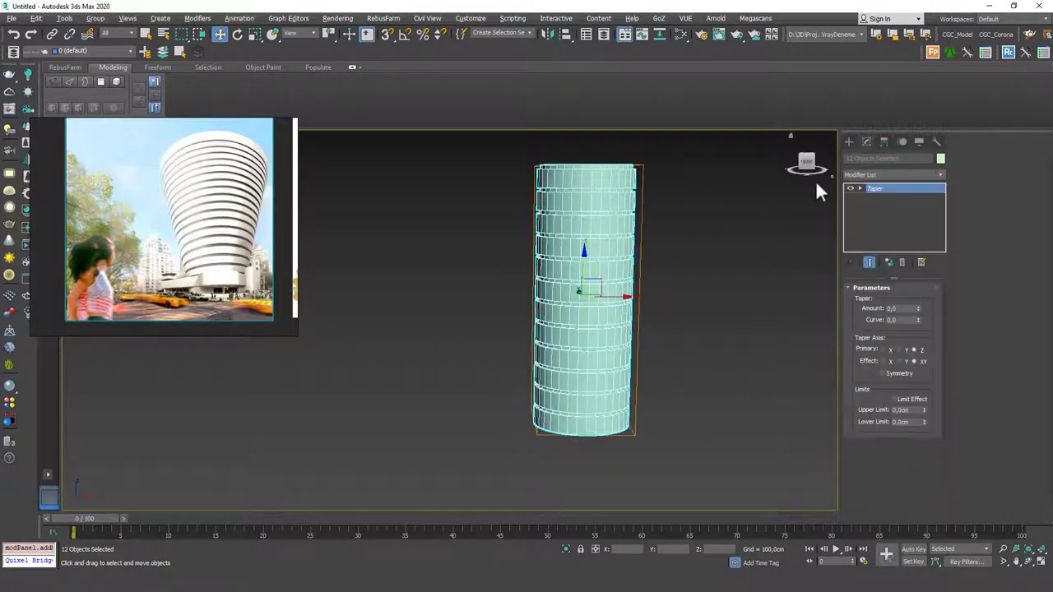
pyautogui.moveTo(917, 307); pyautogui.dragTo(908, 258)
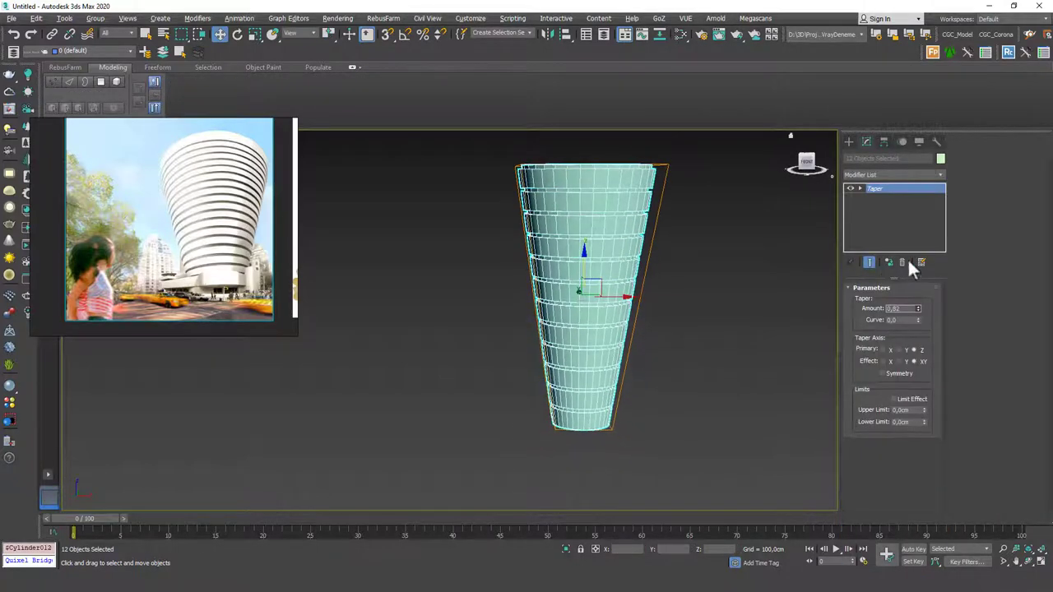
# Step: Move the Taper gizmo down along Z until its centre sits at the base of the tower
pyautogui.keyDown('alt'); pyautogui.moveTo(504, 278); pyautogui.dragTo(552, 284, button='middle'); pyautogui.keyUp('alt')
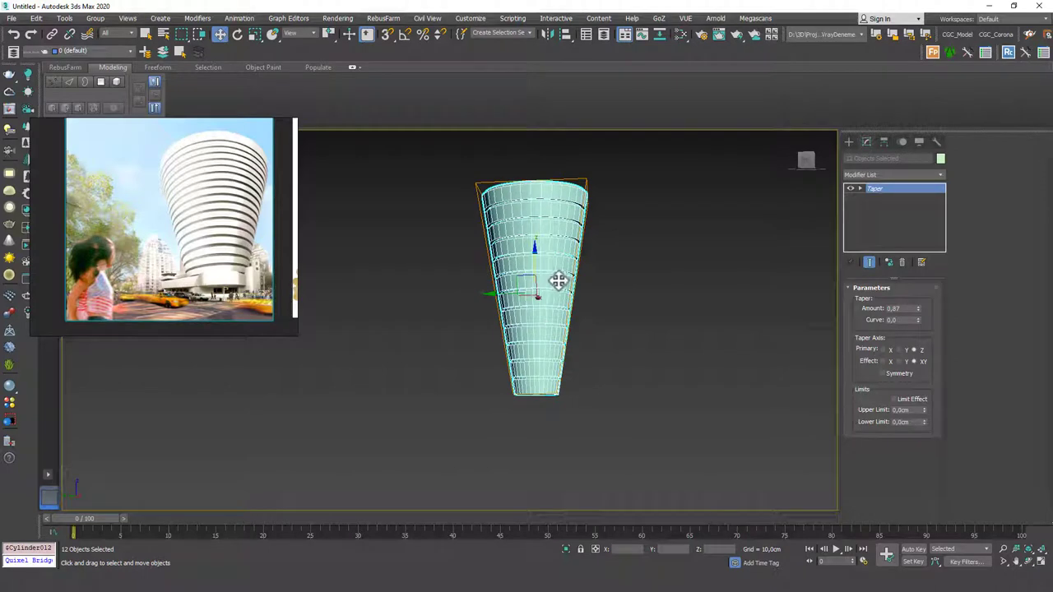
pyautogui.click(859, 188)
pyautogui.click(876, 198)
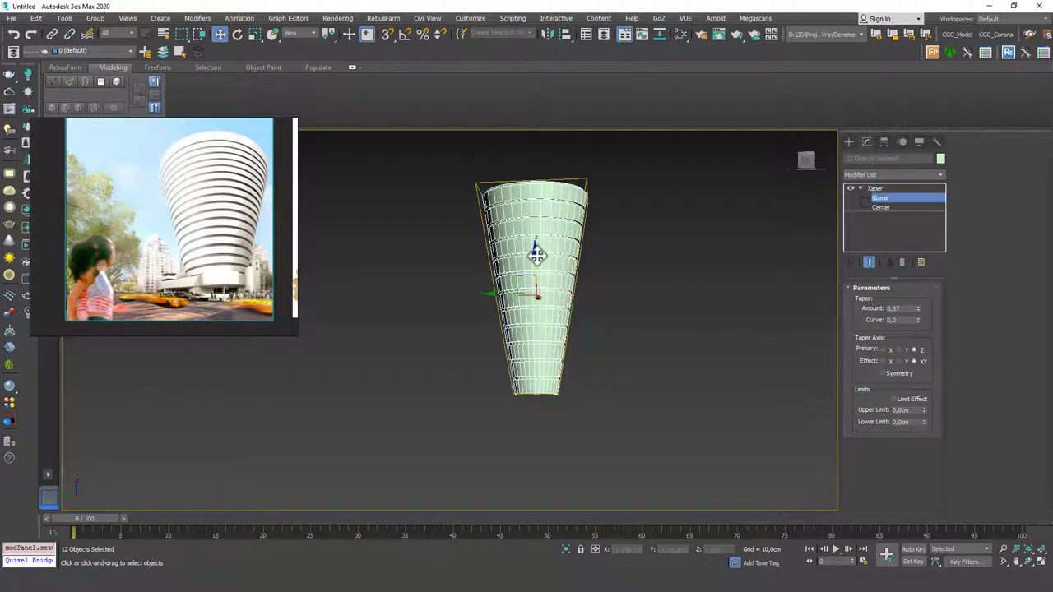
pyautogui.moveTo(536, 252); pyautogui.dragTo(546, 356)
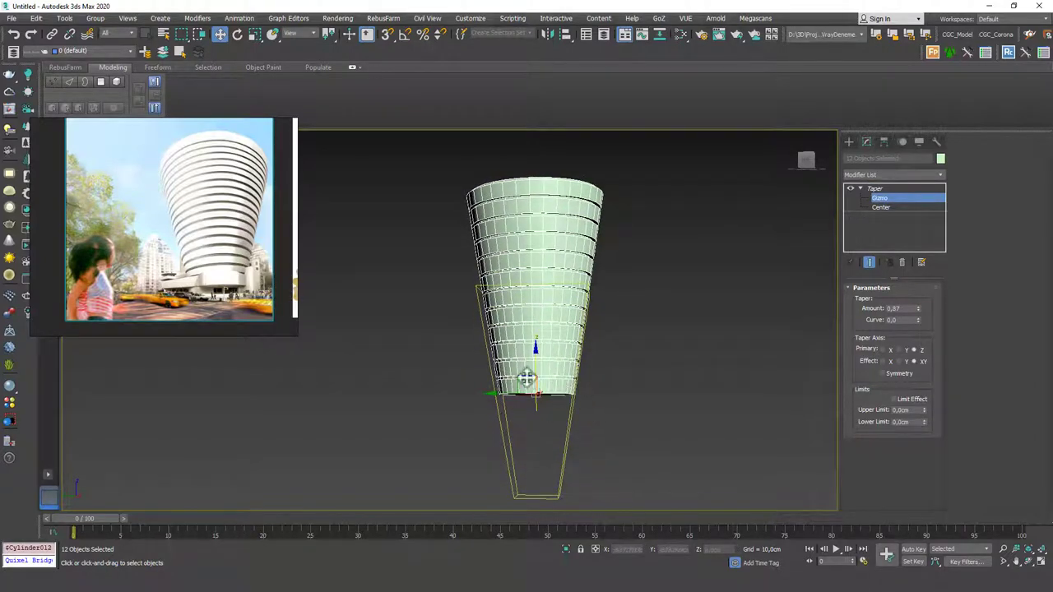
# Step: Reset the Taper amount to 0 and raise it to 1.02 so the tower flares out more towards its top
pyautogui.rightClick(918, 309)
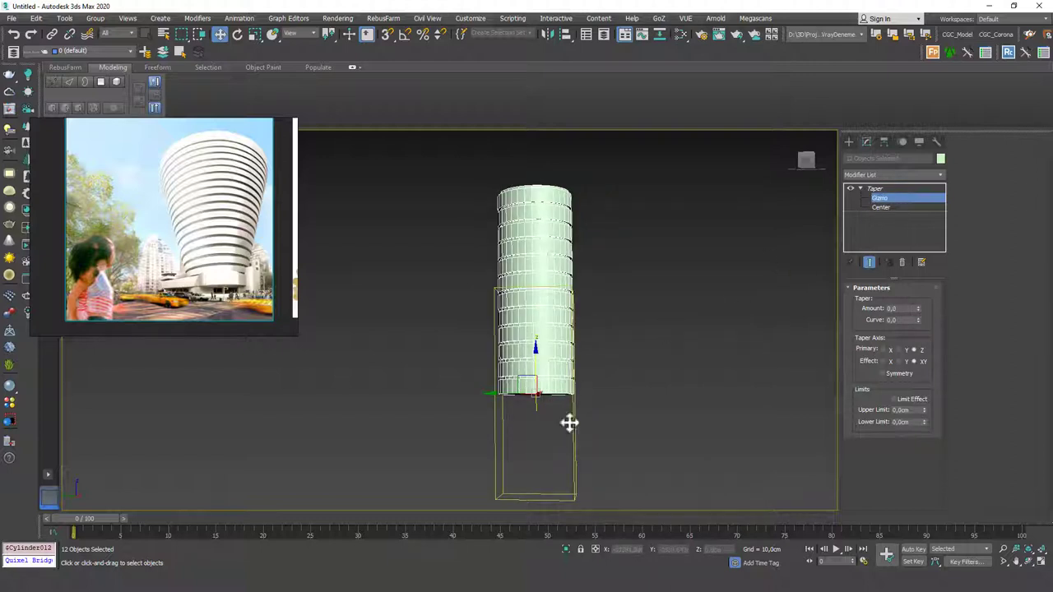
pyautogui.moveTo(919, 308); pyautogui.dragTo(917, 253)
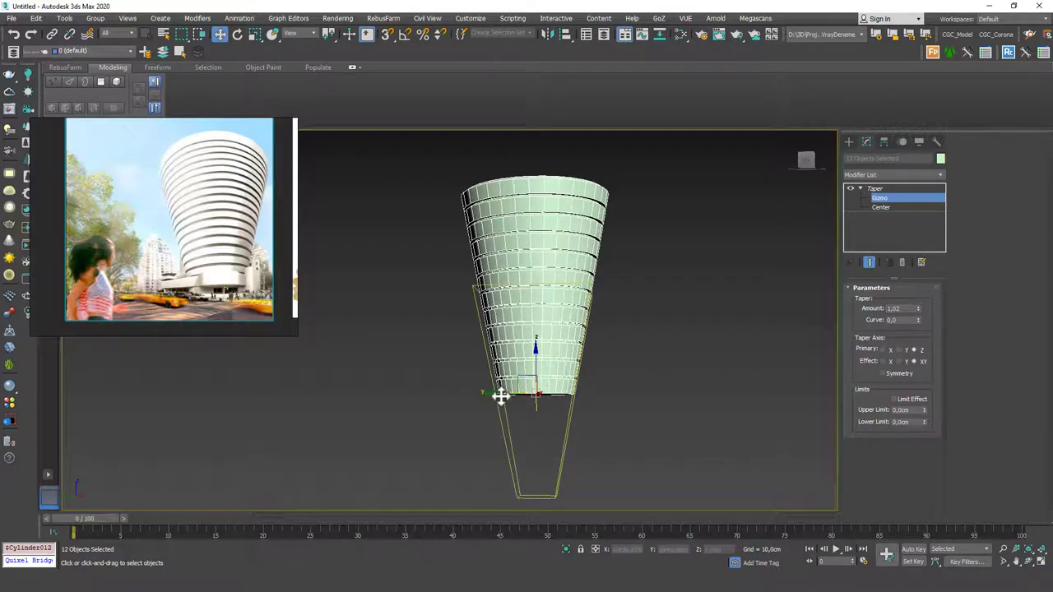
pyautogui.keyDown('alt'); pyautogui.moveTo(588, 370); pyautogui.dragTo(609, 349, button='middle'); pyautogui.keyUp('alt')
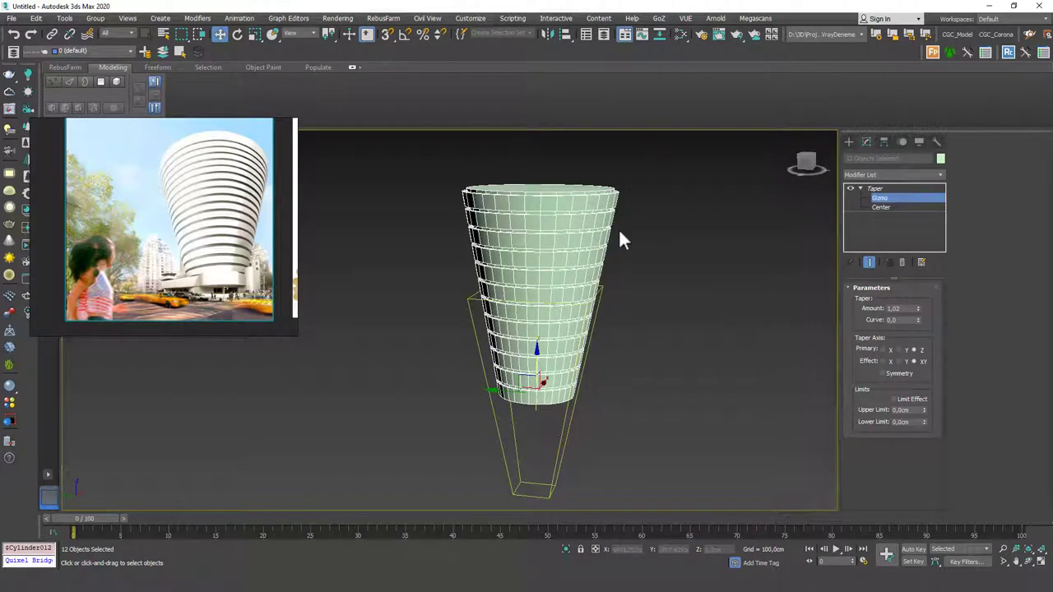
pyautogui.keyDown('alt'); pyautogui.moveTo(612, 287); pyautogui.dragTo(583, 289, button='middle'); pyautogui.keyUp('alt')
pyautogui.scroll(-3, 587, 287)
pyautogui.scroll(2, 572, 305)
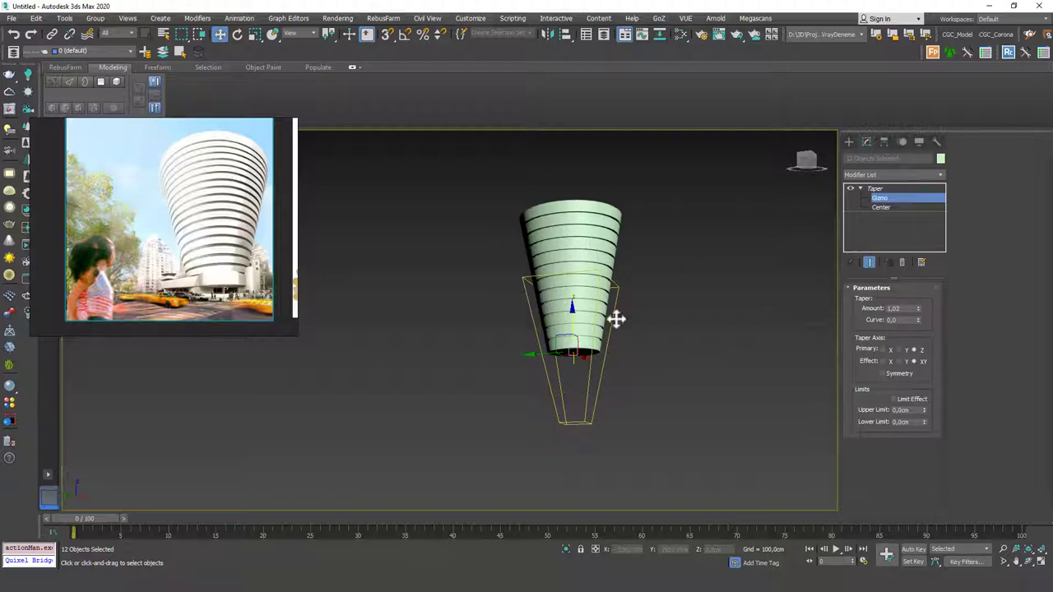
pyautogui.scroll(10, 559, 298)
pyautogui.scroll(-10, 559, 298)
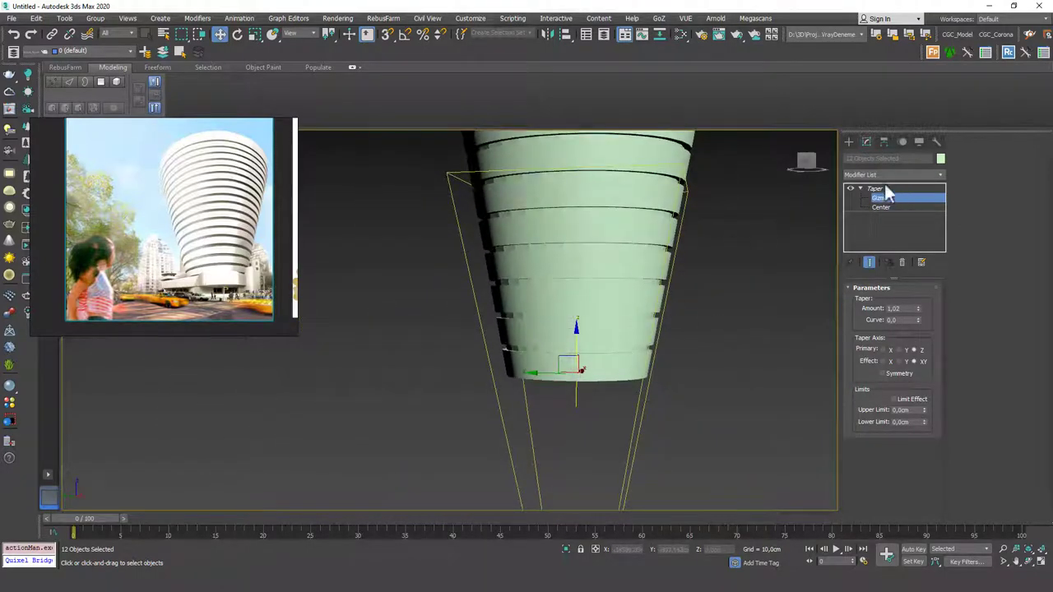
# Step: In the Edit Poly level beneath Taper, extrude one side polygon of a lower-middle floor outward along its local axis
pyautogui.click(682, 284)
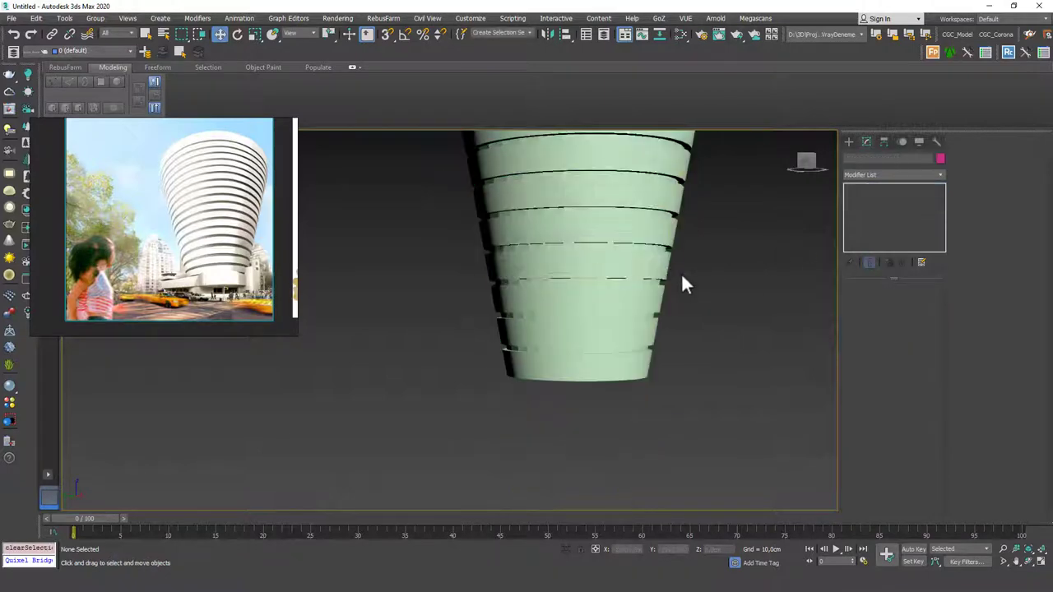
pyautogui.click(606, 231)
pyautogui.click(892, 217)
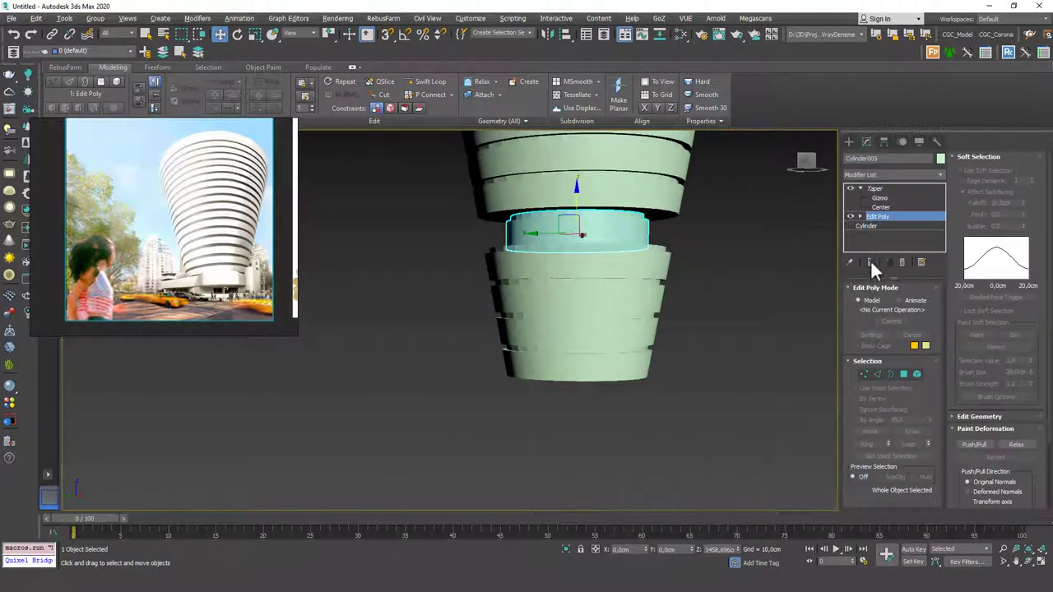
pyautogui.scroll(8, 498, 230)
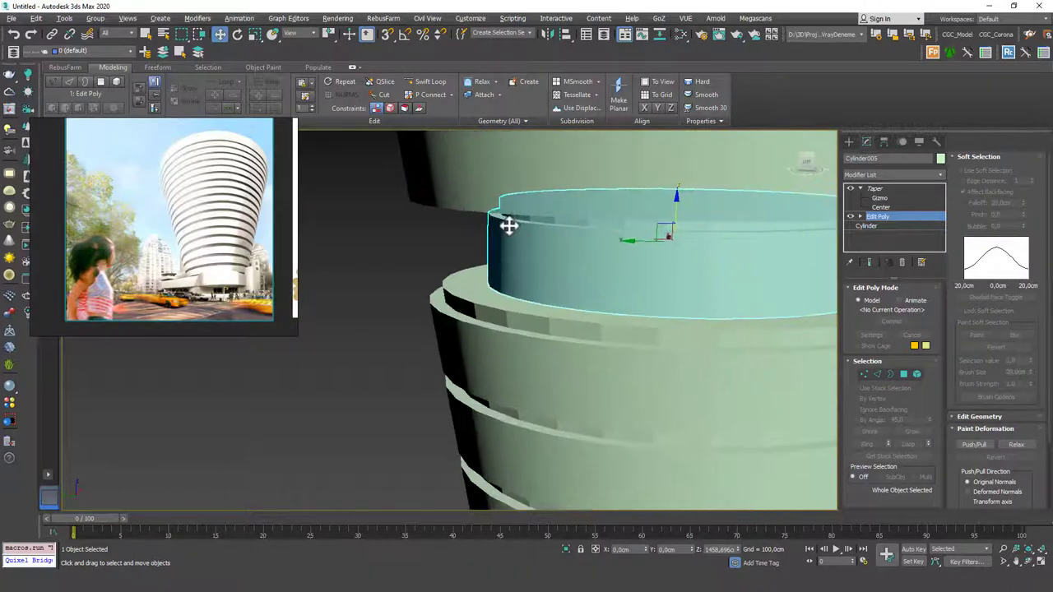
pyautogui.press('4')
pyautogui.click(560, 247)
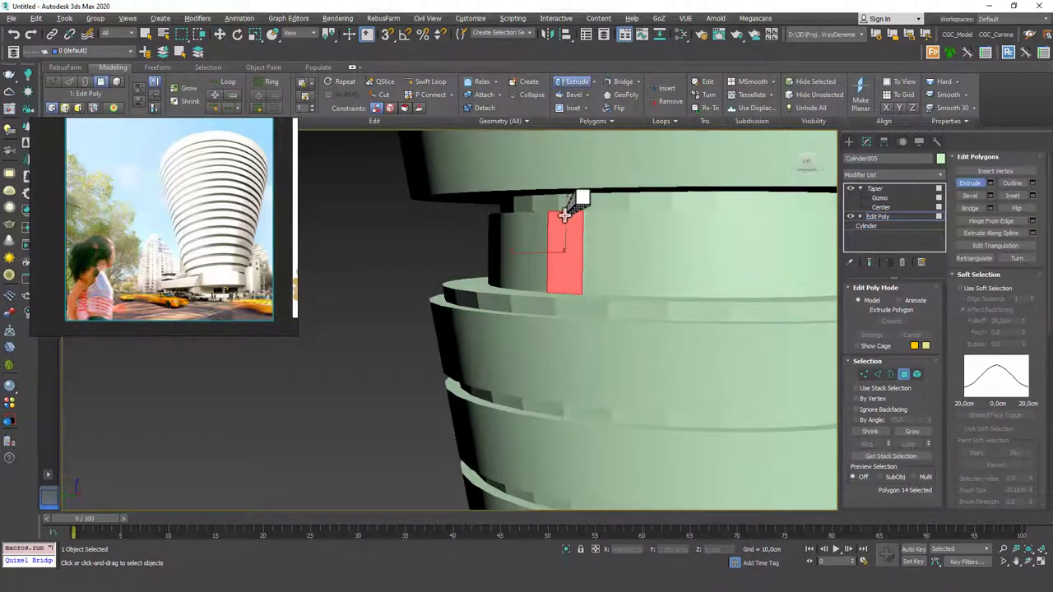
pyautogui.click(572, 82)
pyautogui.press('w')
pyautogui.keyDown('alt'); pyautogui.moveTo(574, 226); pyautogui.dragTo(534, 264, button='middle'); pyautogui.keyUp('alt')
pyautogui.keyDown('alt'); pyautogui.rightClick(534, 264); pyautogui.keyUp('alt')
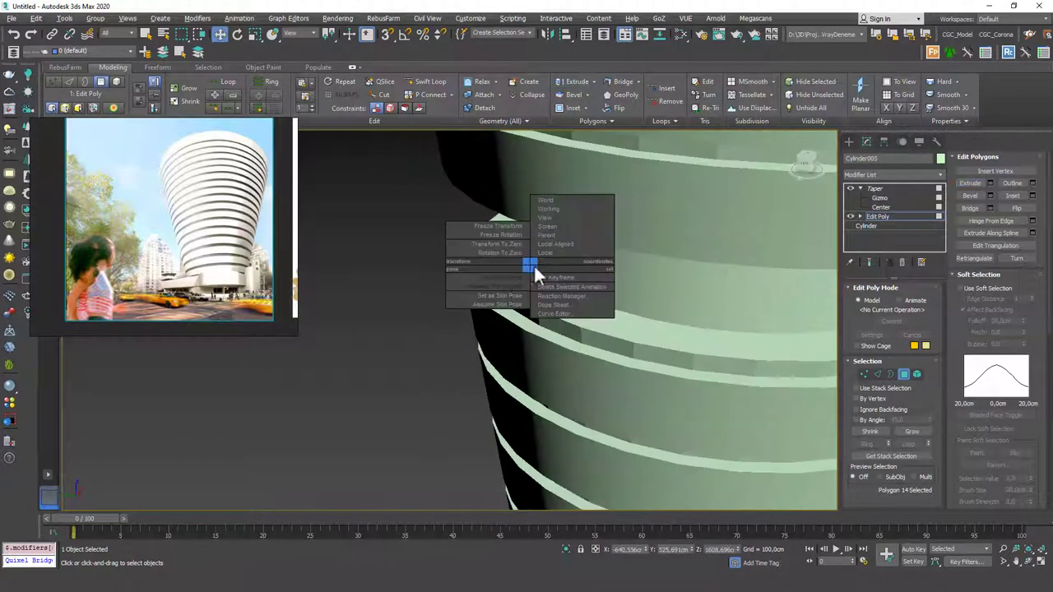
pyautogui.click(545, 233)
pyautogui.moveTo(546, 256); pyautogui.dragTo(424, 289)
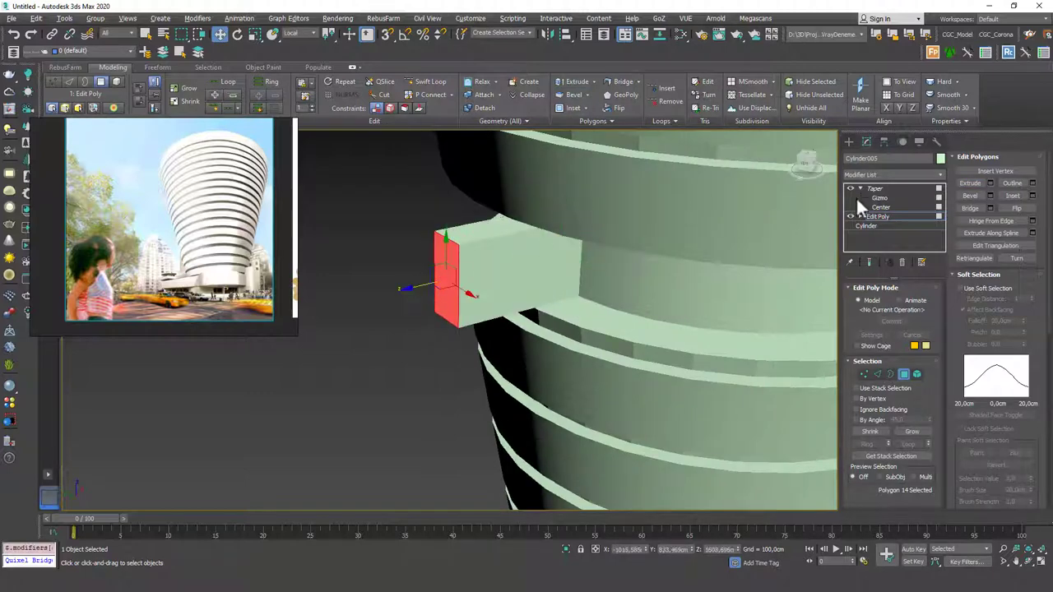
# Step: Return the edited floor to its Taper level, inspect the protruding block on the full tower, and clear the selection
pyautogui.click(884, 216)
pyautogui.click(882, 187)
pyautogui.scroll(-4, 526, 270)
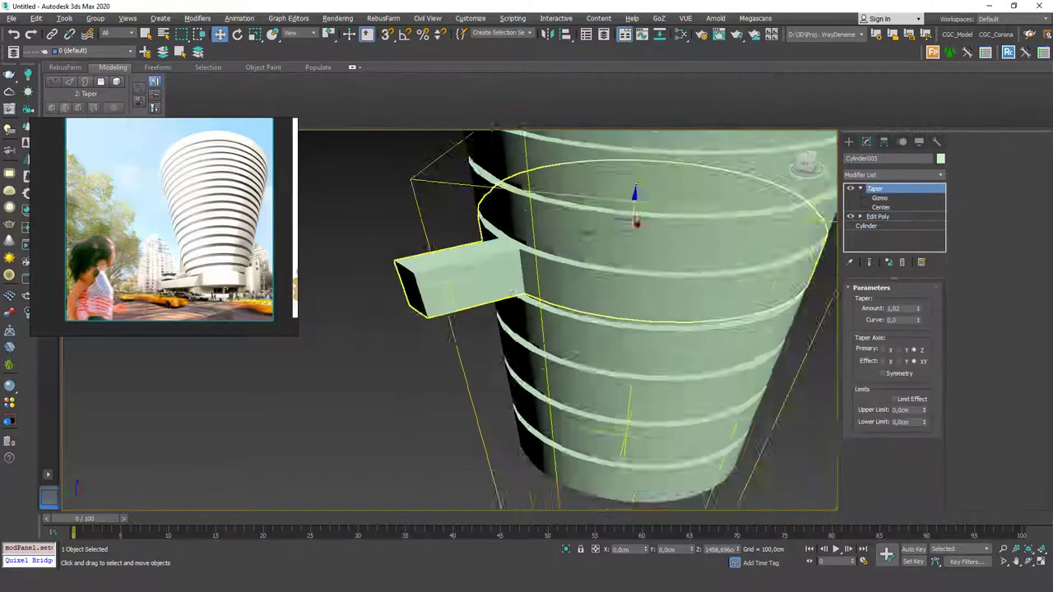
pyautogui.keyDown('alt'); pyautogui.moveTo(526, 270); pyautogui.dragTo(615, 247, button='middle'); pyautogui.keyUp('alt')
pyautogui.scroll(-3, 615, 246)
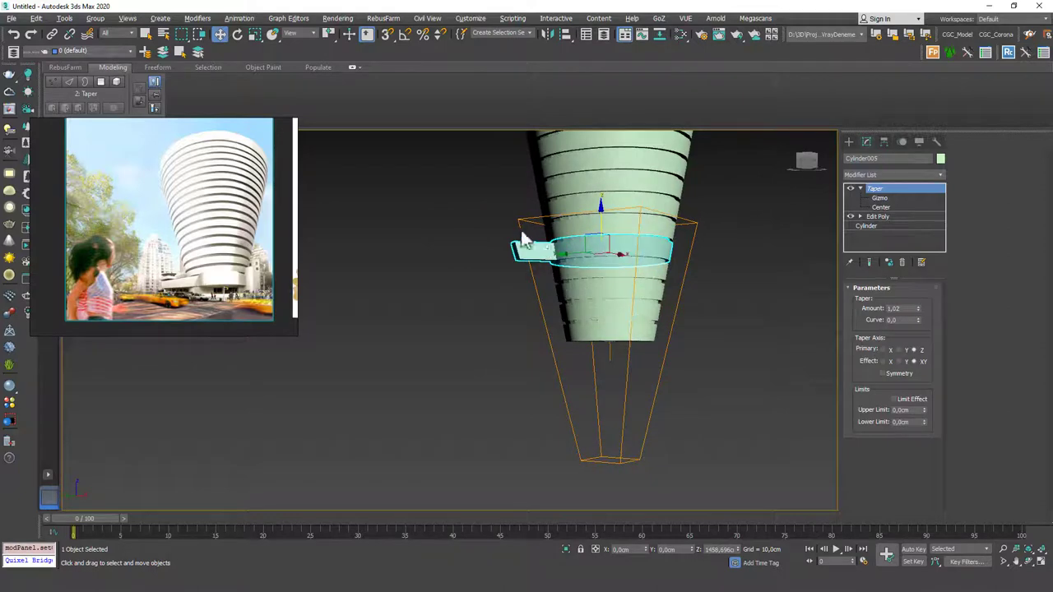
pyautogui.keyDown('alt'); pyautogui.moveTo(530, 243); pyautogui.dragTo(582, 290, button='middle'); pyautogui.keyUp('alt')
pyautogui.scroll(-3, 525, 251)
pyautogui.click(671, 281)
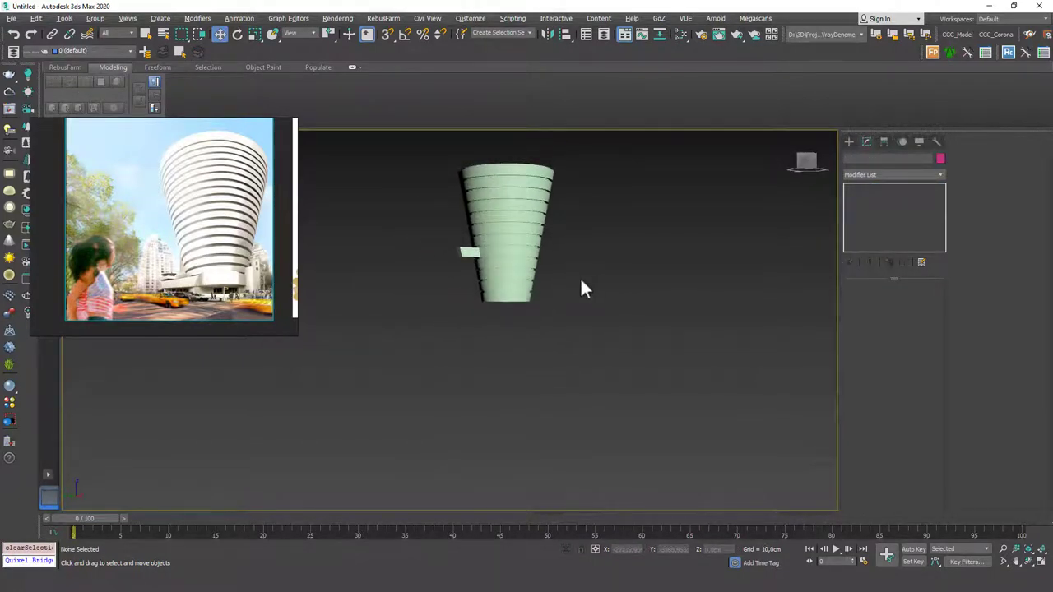
# Step: Select all floors of the tower and delete them to empty the scene
pyautogui.keyDown('alt'); pyautogui.moveTo(581, 238); pyautogui.dragTo(545, 305, button='middle'); pyautogui.keyUp('alt')
pyautogui.press('z')
pyautogui.scroll(-3, 568, 321)
pyautogui.moveTo(623, 459); pyautogui.dragTo(418, 136)
pyautogui.press('Delete')
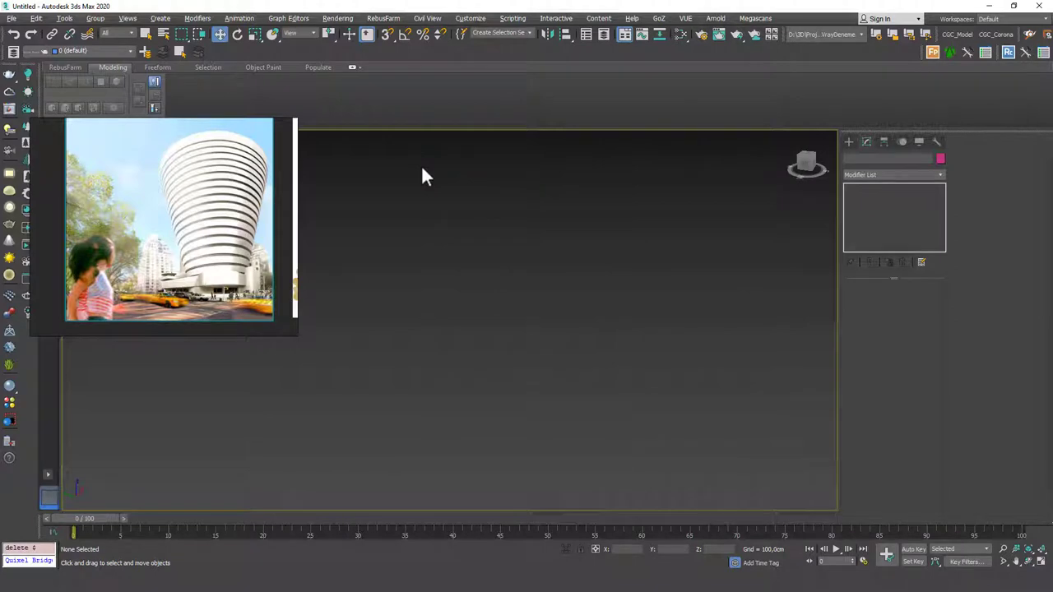
# Step: Create a plane and set its length and width to 1200 cm each
pyautogui.click(848, 142)
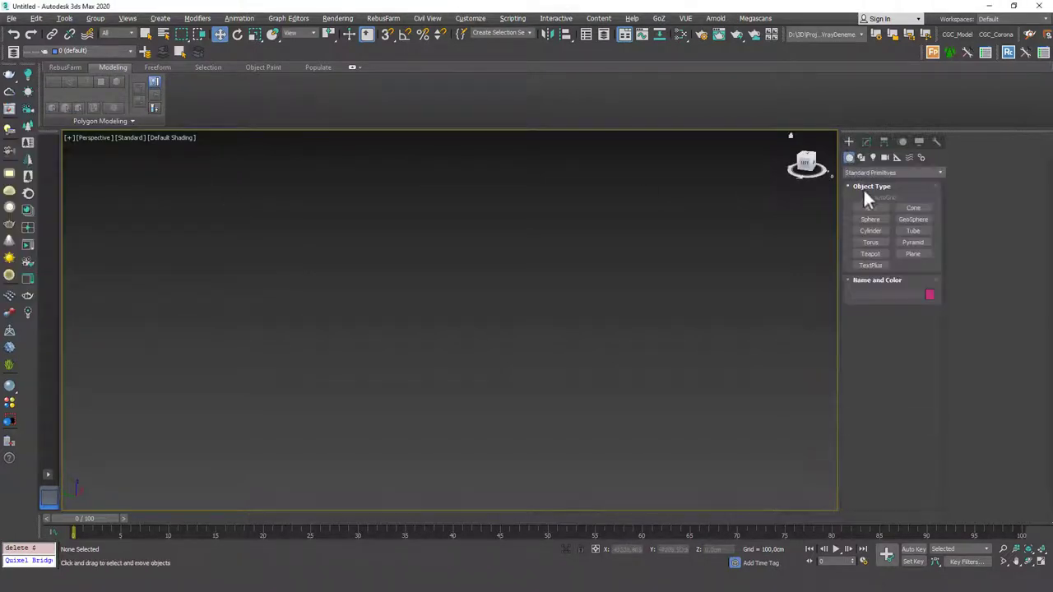
pyautogui.click(914, 254)
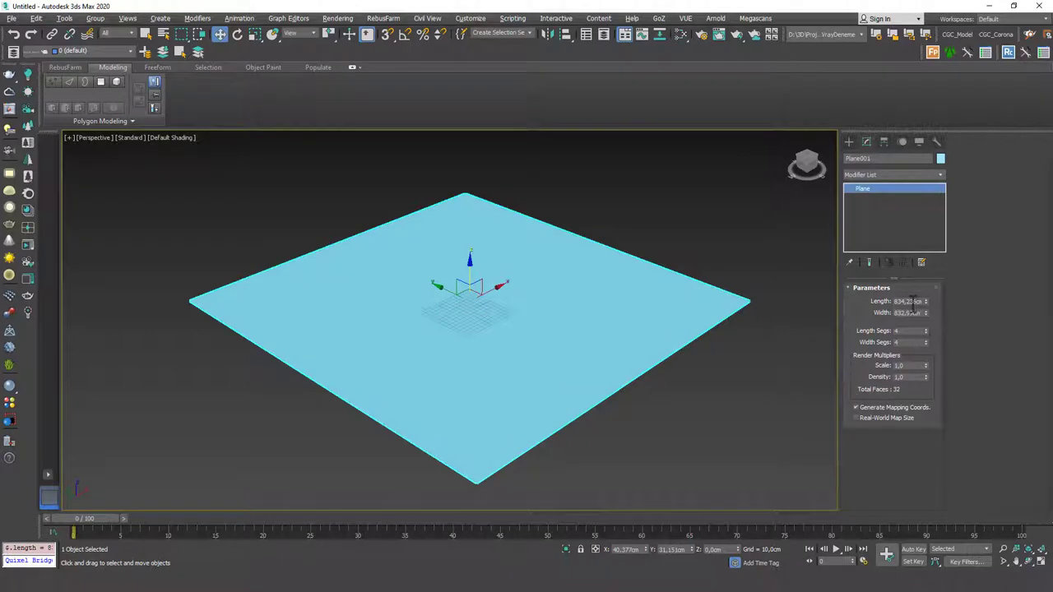
pyautogui.press('Tab')
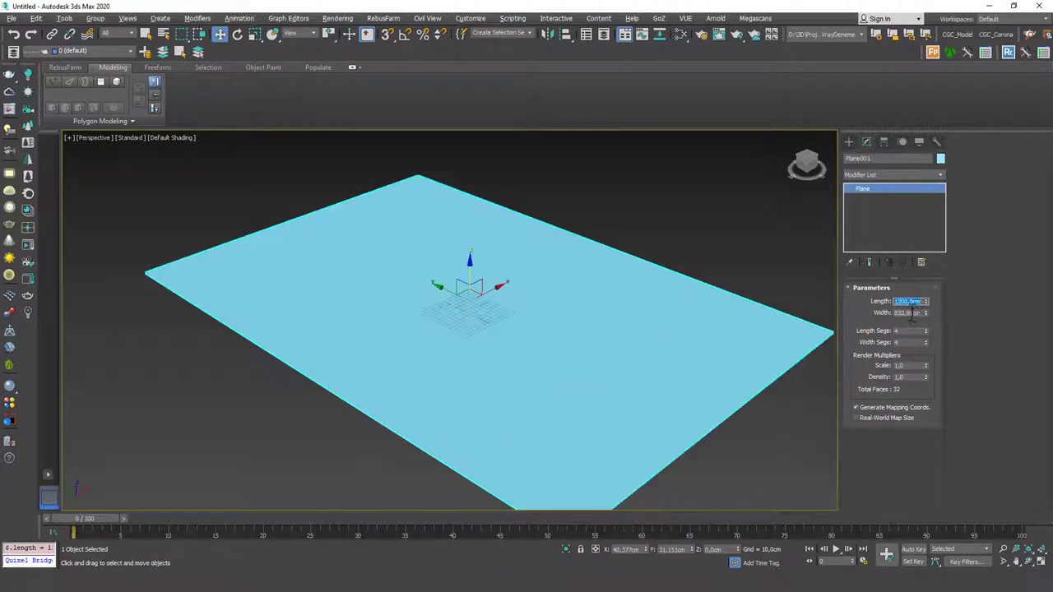
pyautogui.write('1200')
pyautogui.press('Return')
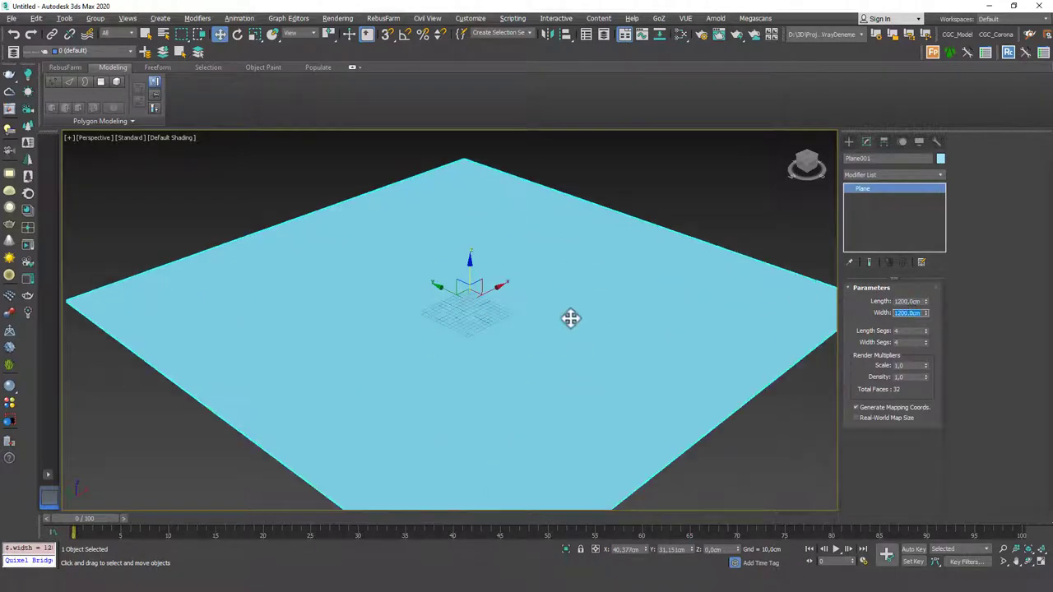
# Step: Centre the plane on the world origin by resetting its X and Y positions to 0
pyautogui.rightClick(646, 550)
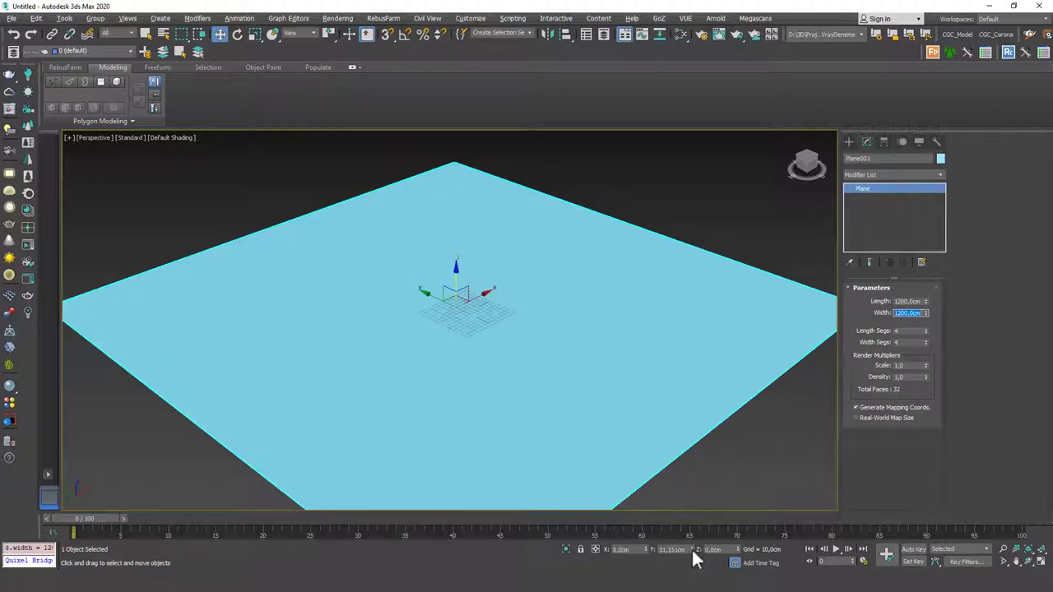
pyautogui.rightClick(692, 548)
pyautogui.keyDown('alt'); pyautogui.moveTo(638, 354); pyautogui.dragTo(616, 370, button='middle'); pyautogui.keyUp('alt')
pyautogui.scroll(3, 576, 350)
pyautogui.scroll(-4, 544, 349)
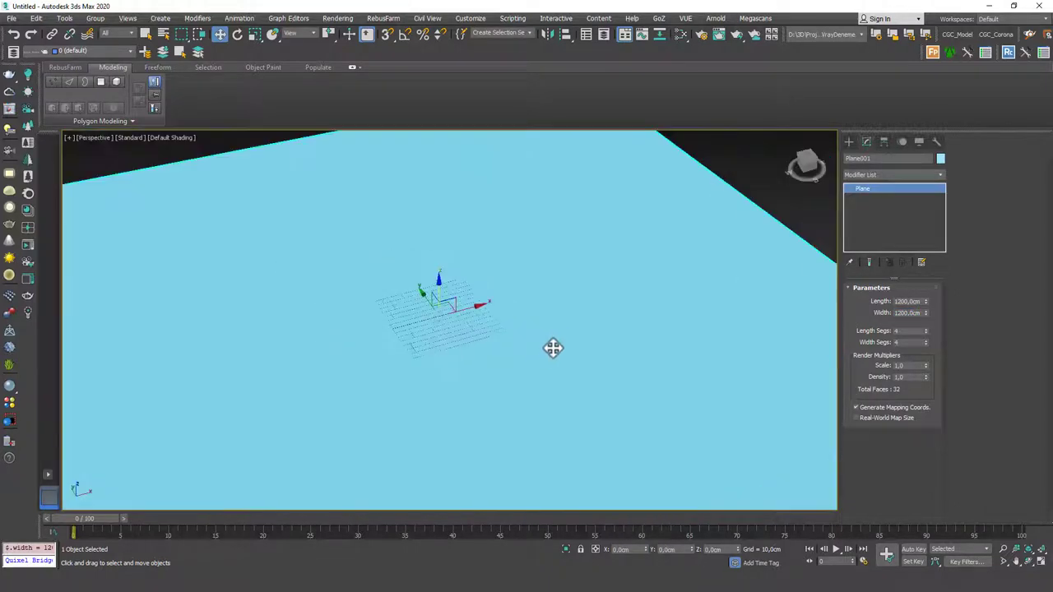
pyautogui.keyDown('alt'); pyautogui.moveTo(572, 342); pyautogui.dragTo(591, 312, button='middle'); pyautogui.keyUp('alt')
pyautogui.scroll(-3, 609, 341)
pyautogui.scroll(3, 567, 342)
pyautogui.scroll(3, 595, 327)
pyautogui.scroll(-3, 592, 313)
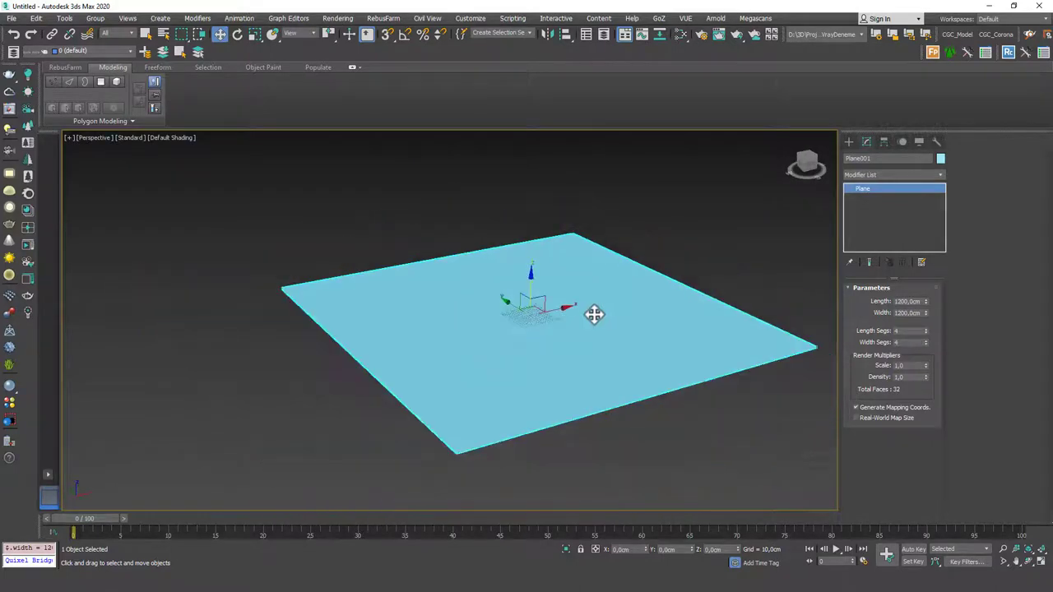
# Step: Turn on edged faces in the viewport to inspect the plane's segment grid
pyautogui.press('m')
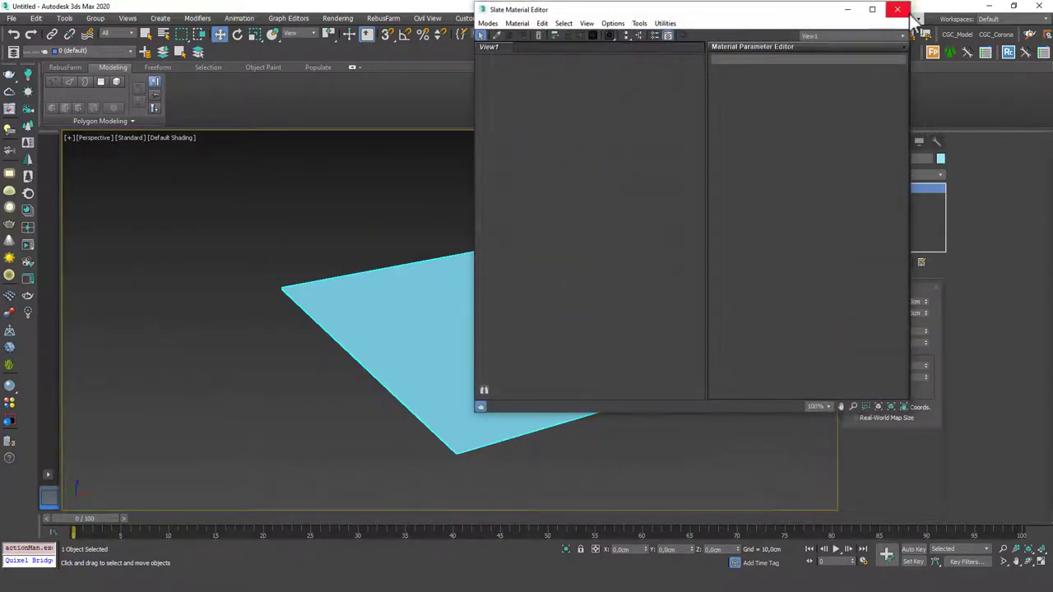
pyautogui.click(907, 8)
pyautogui.press('F4')
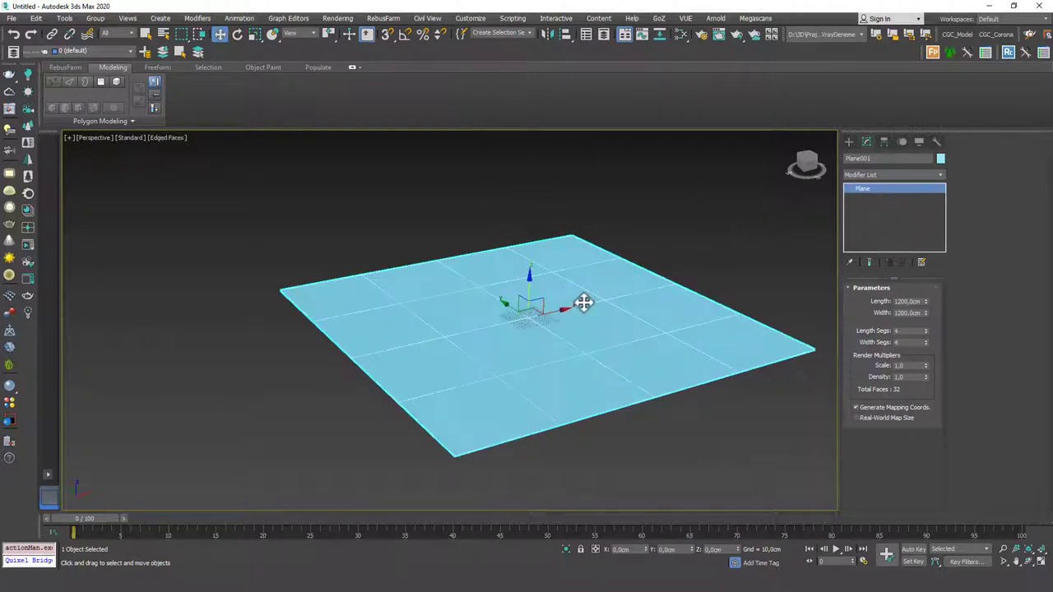
pyautogui.scroll(3, 586, 306)
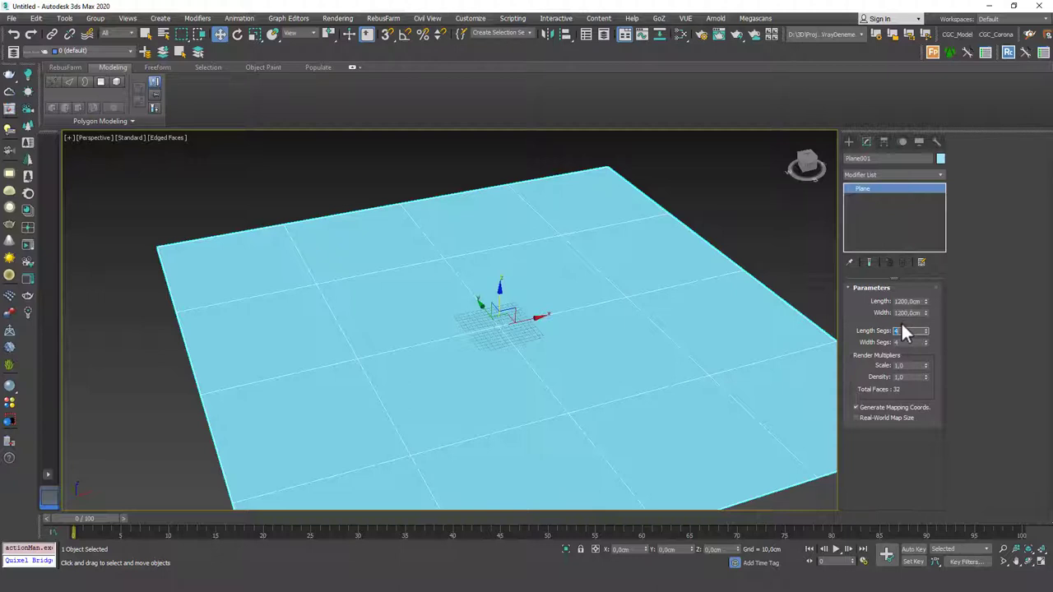
# Step: Add a Noise modifier to the plane
pyautogui.click(895, 177)
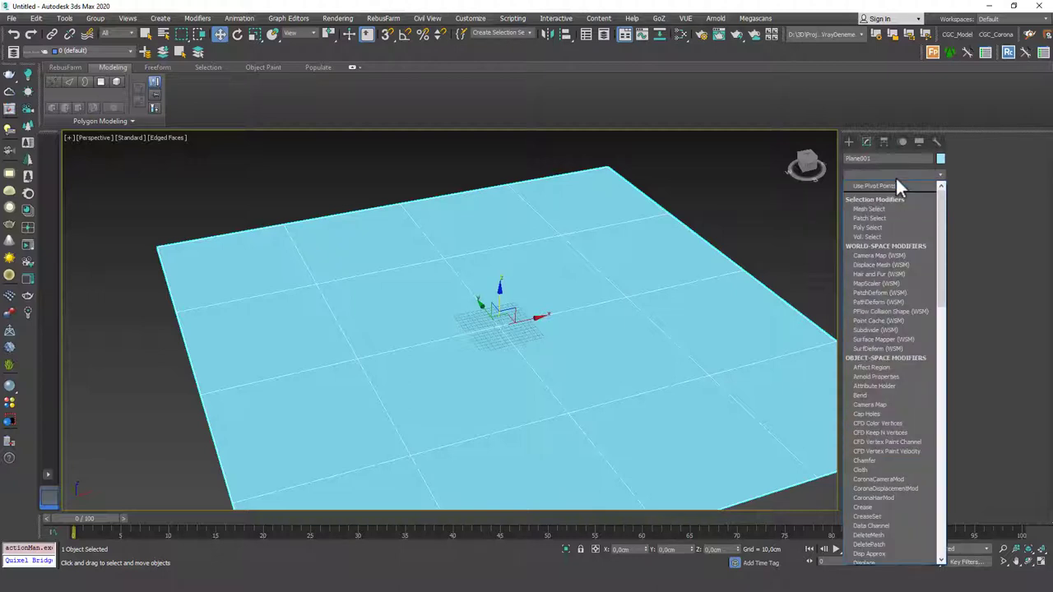
pyautogui.scroll(-5, 896, 177)
pyautogui.scroll(5, 895, 177)
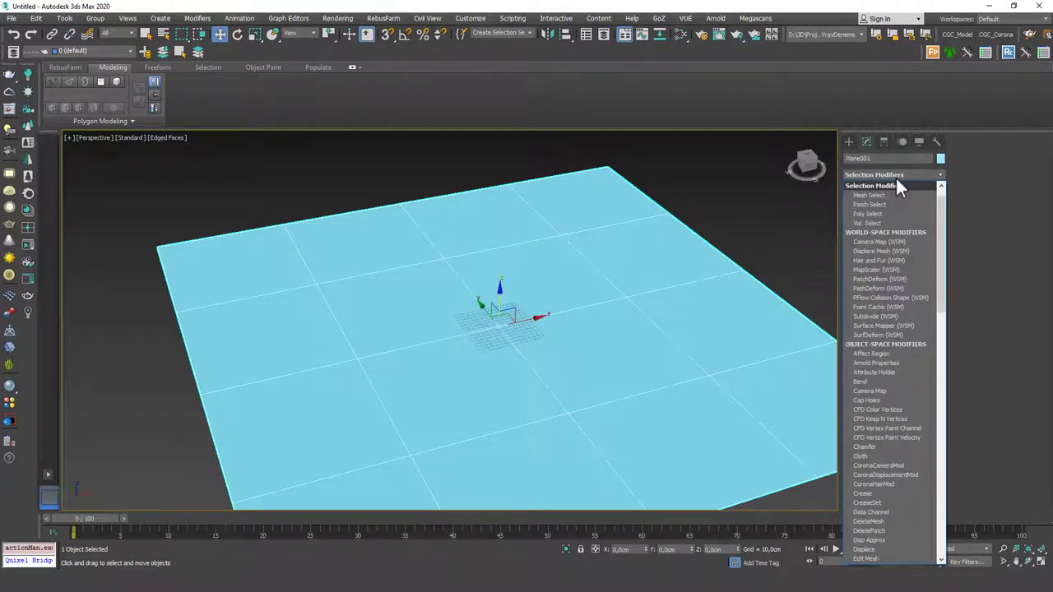
pyautogui.press('n')
pyautogui.press('Return')
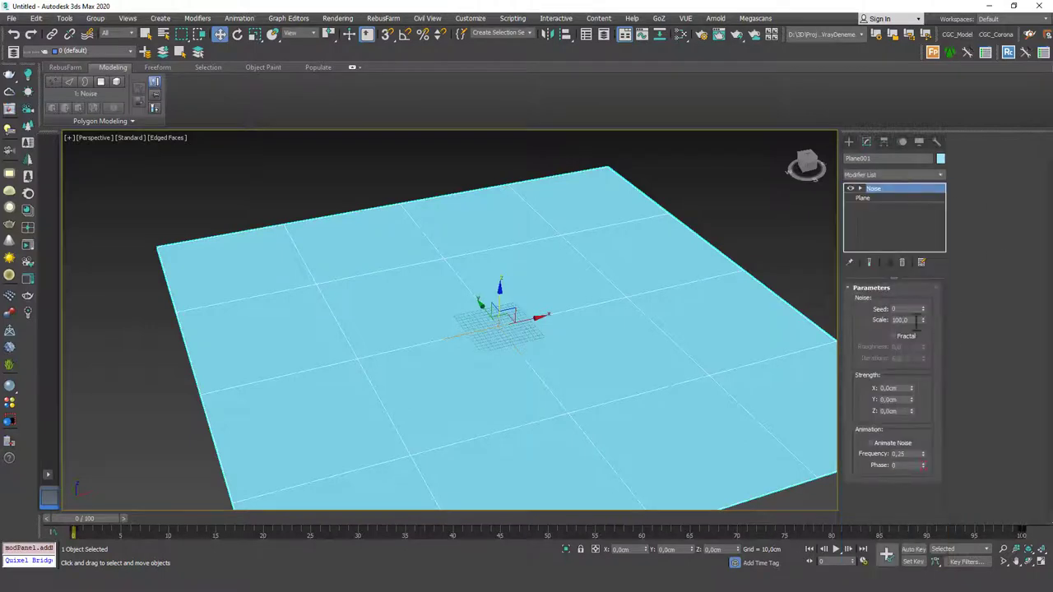
# Step: Set the Noise modifier's Z strength to 100 cm and turn off edged faces in the viewport
pyautogui.keyDown('alt'); pyautogui.moveTo(521, 271); pyautogui.dragTo(534, 255, button='middle'); pyautogui.keyUp('alt')
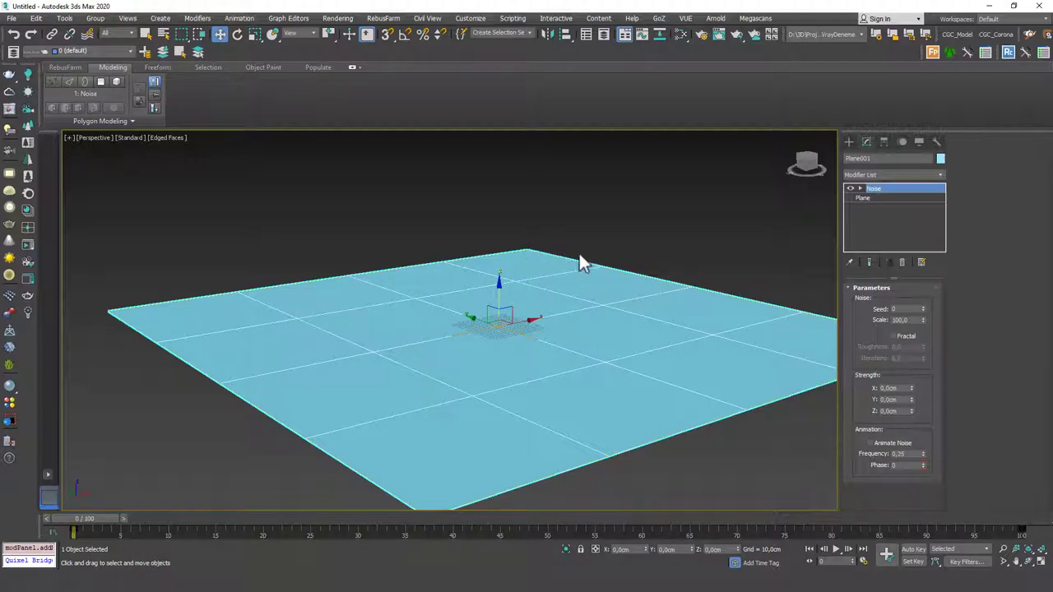
pyautogui.doubleClick(900, 411)
pyautogui.write('100')
pyautogui.press('Return')
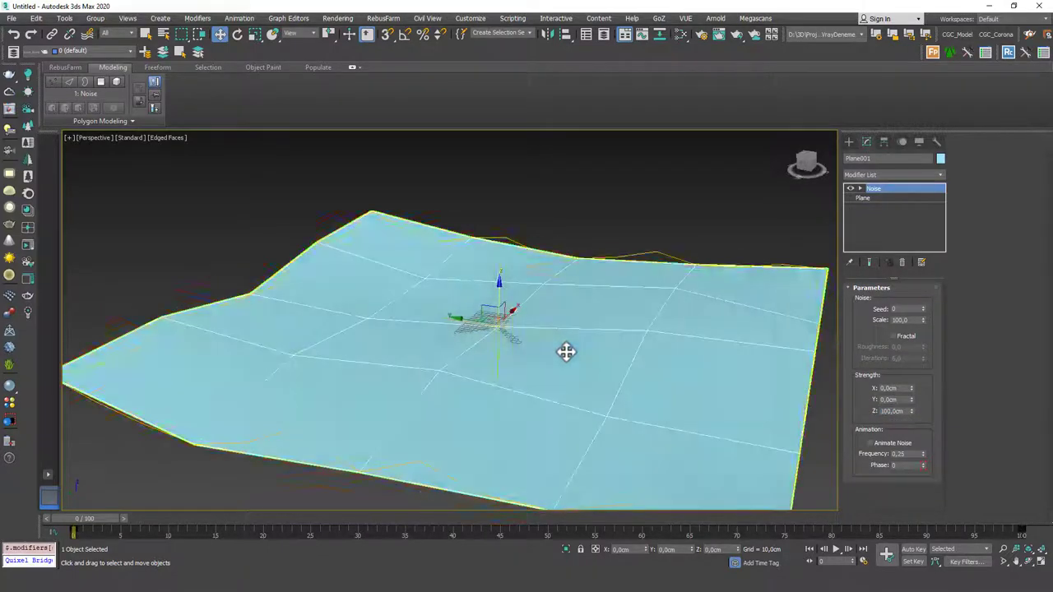
pyautogui.press('F4')
pyautogui.moveTo(566, 353)
pyautogui.keyDown('alt'); pyautogui.mouseDown(button='middle')
pyautogui.moveTo(578, 407)
pyautogui.moveTo(604, 381)
pyautogui.moveTo(632, 381)
pyautogui.moveTo(564, 384)
pyautogui.mouseUp(button='middle'); pyautogui.keyUp('alt')
pyautogui.keyDown('alt'); pyautogui.moveTo(733, 274); pyautogui.dragTo(806, 251, button='middle'); pyautogui.keyUp('alt')
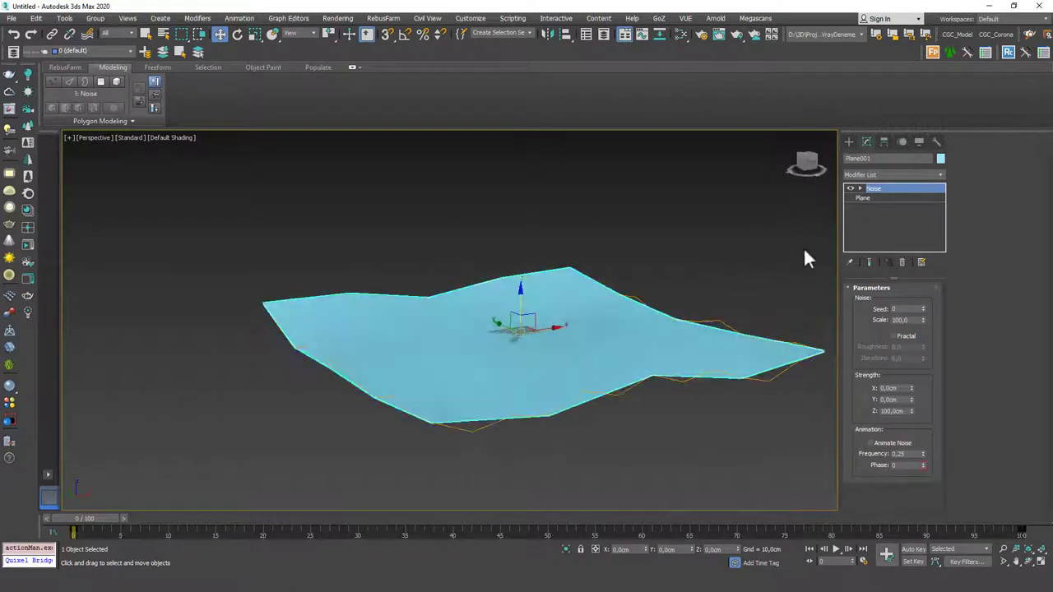
# Step: Set the base plane's length and width segments to 200 each and return to the Noise modifier
pyautogui.click(880, 198)
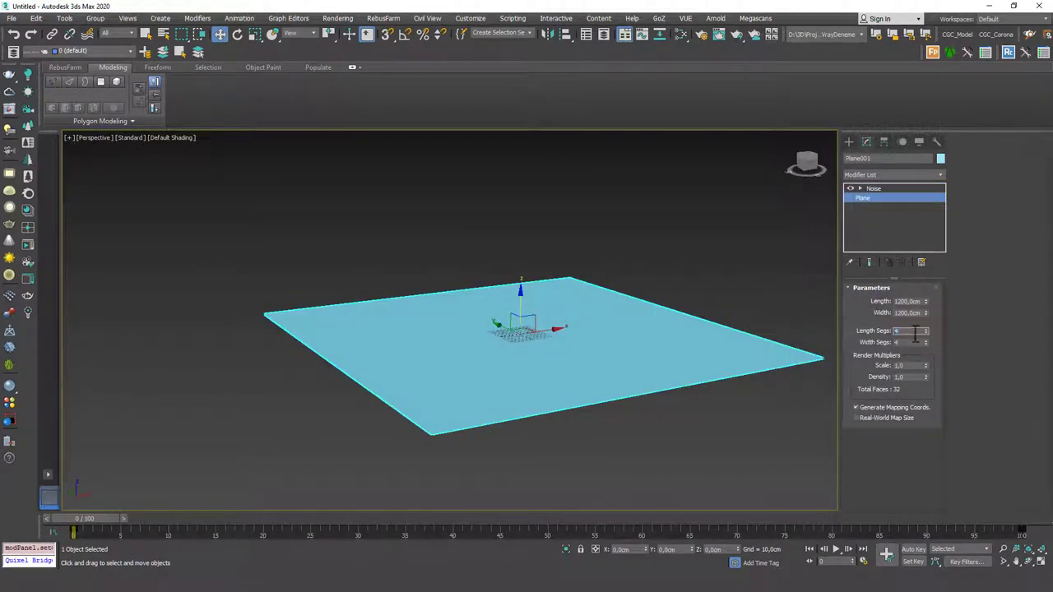
pyautogui.press('Tab')
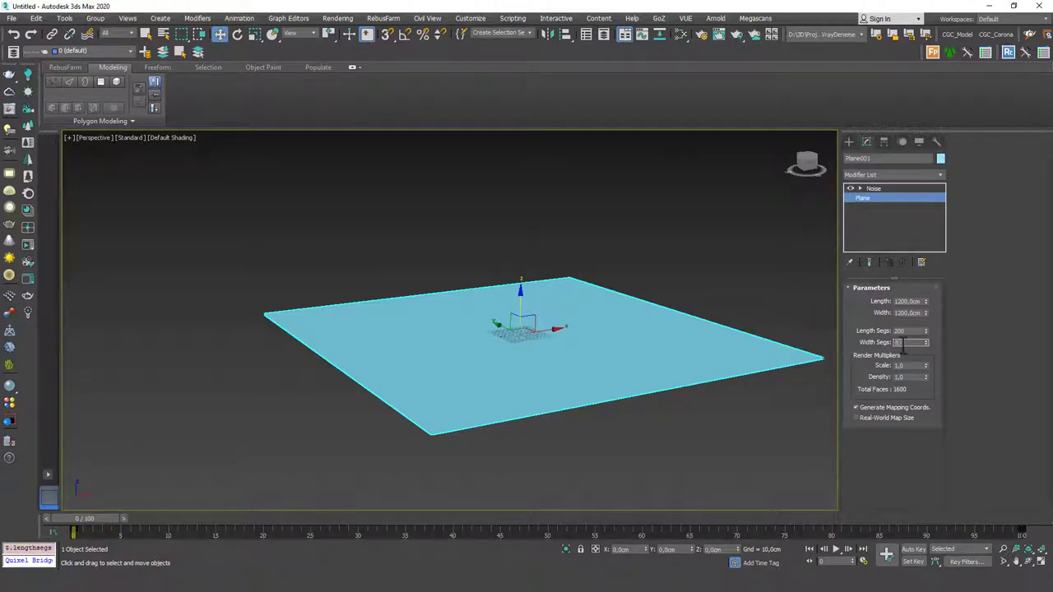
pyautogui.press('Return')
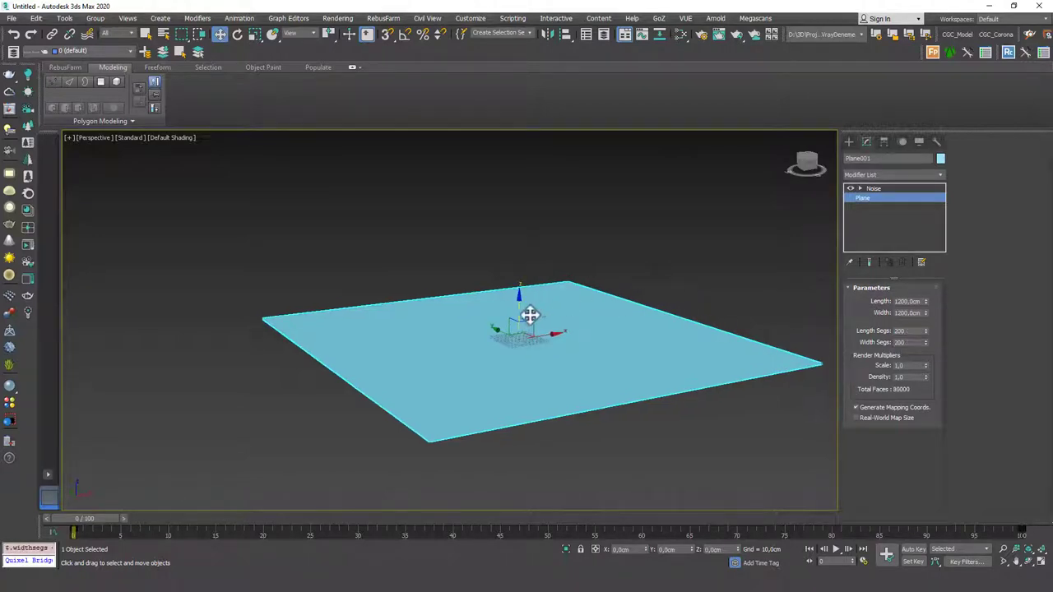
pyautogui.click(886, 189)
pyautogui.moveTo(566, 305)
pyautogui.keyDown('alt'); pyautogui.mouseDown(button='middle')
pyautogui.moveTo(684, 301)
pyautogui.moveTo(532, 337)
pyautogui.moveTo(504, 314)
pyautogui.moveTo(517, 308)
pyautogui.mouseUp(button='middle'); pyautogui.keyUp('alt')
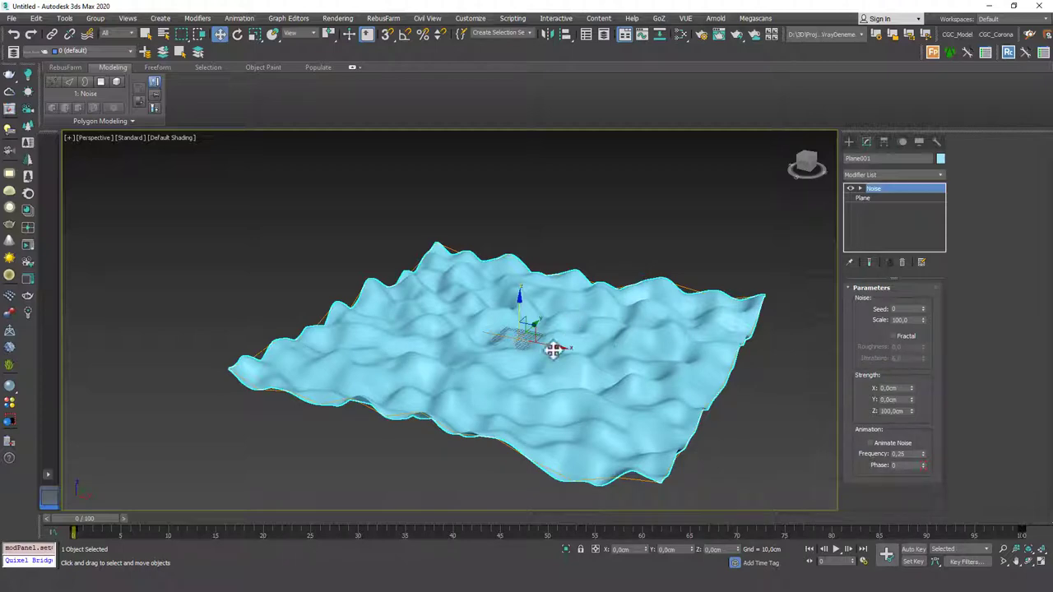
pyautogui.scroll(2, 555, 342)
pyautogui.moveTo(556, 341)
pyautogui.keyDown('alt'); pyautogui.mouseDown(button='middle')
pyautogui.moveTo(564, 351)
pyautogui.moveTo(584, 308)
pyautogui.mouseUp(button='middle'); pyautogui.keyUp('alt')
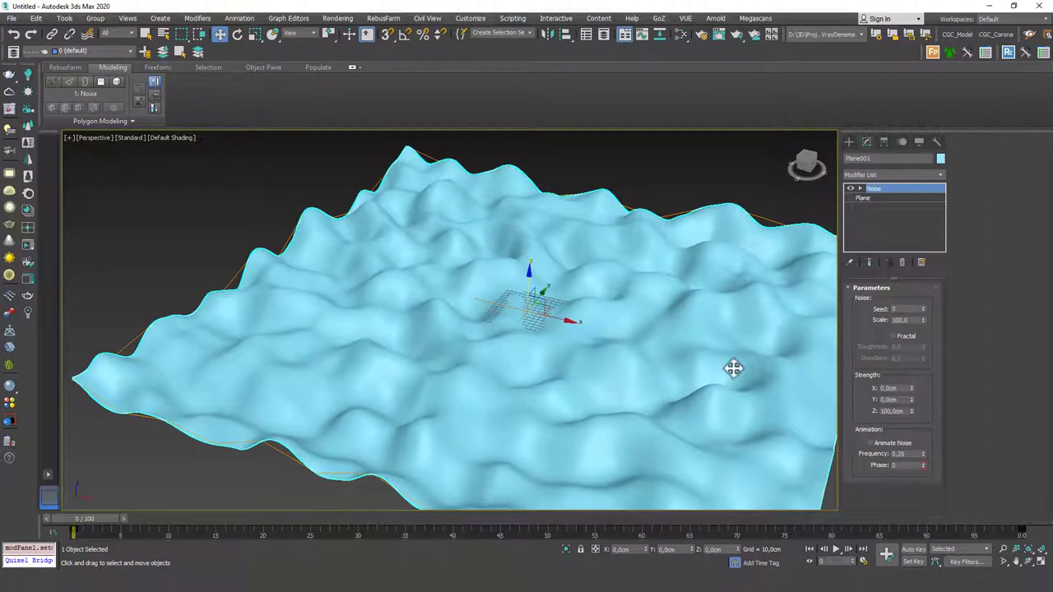
# Step: Vary the Noise modifier's Z strength from zero upward and settle on 108 cm
pyautogui.rightClick(912, 410)
pyautogui.moveTo(912, 410); pyautogui.dragTo(929, 82)
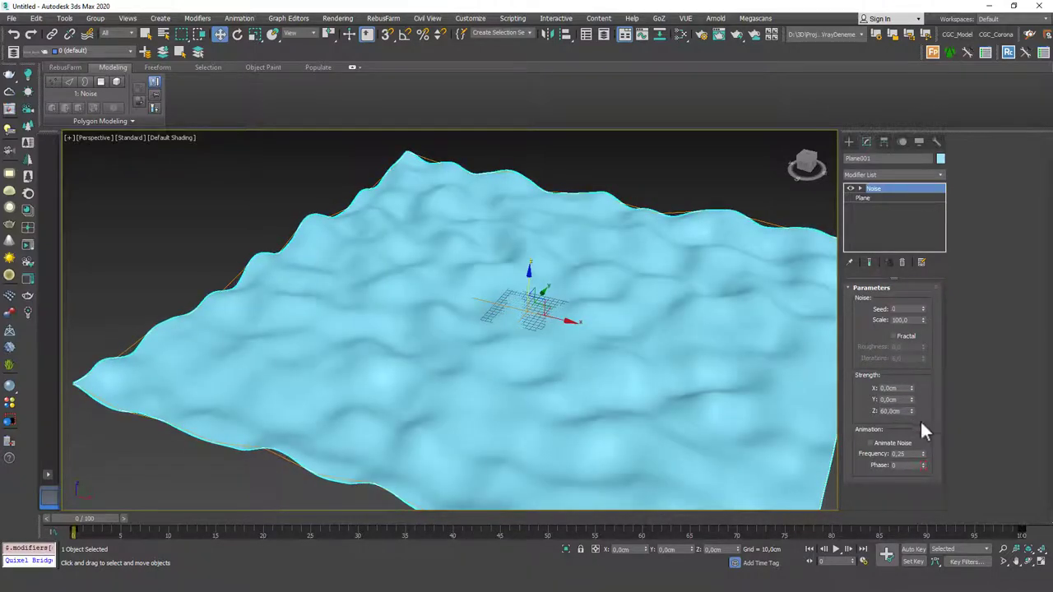
pyautogui.moveTo(913, 411)
pyautogui.mouseDown()
pyautogui.moveTo(892, 329)
pyautogui.moveTo(911, 428)
pyautogui.moveTo(902, 374)
pyautogui.moveTo(894, 409)
pyautogui.mouseUp()
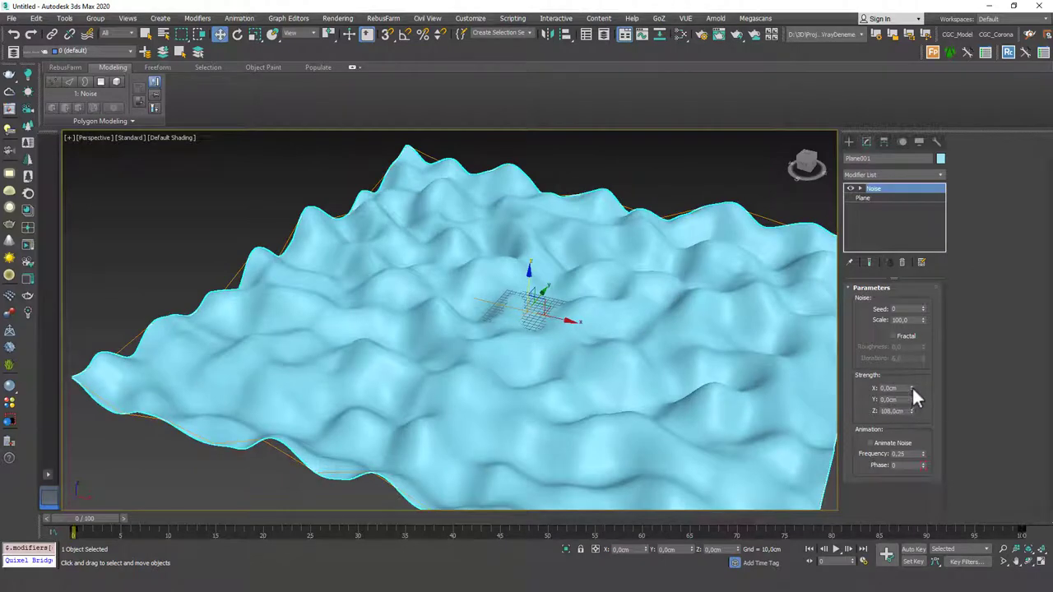
# Step: Try out the Noise modifier's X and Y strengths and reset both to 0
pyautogui.moveTo(912, 388); pyautogui.dragTo(913, 189)
pyautogui.rightClick(912, 387)
pyautogui.moveTo(912, 400); pyautogui.dragTo(874, 391)
pyautogui.rightClick(910, 398)
pyautogui.keyDown('alt'); pyautogui.moveTo(667, 336); pyautogui.dragTo(478, 257, button='middle'); pyautogui.keyUp('alt')
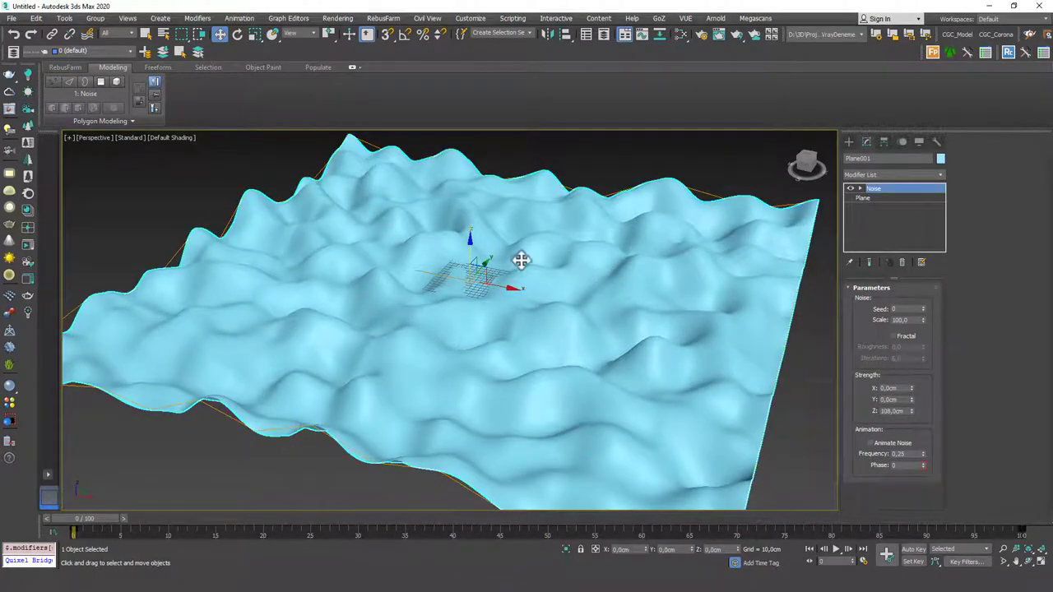
pyautogui.keyDown('alt'); pyautogui.moveTo(640, 304); pyautogui.dragTo(619, 353, button='middle'); pyautogui.keyUp('alt')
pyautogui.scroll(5, 619, 353)
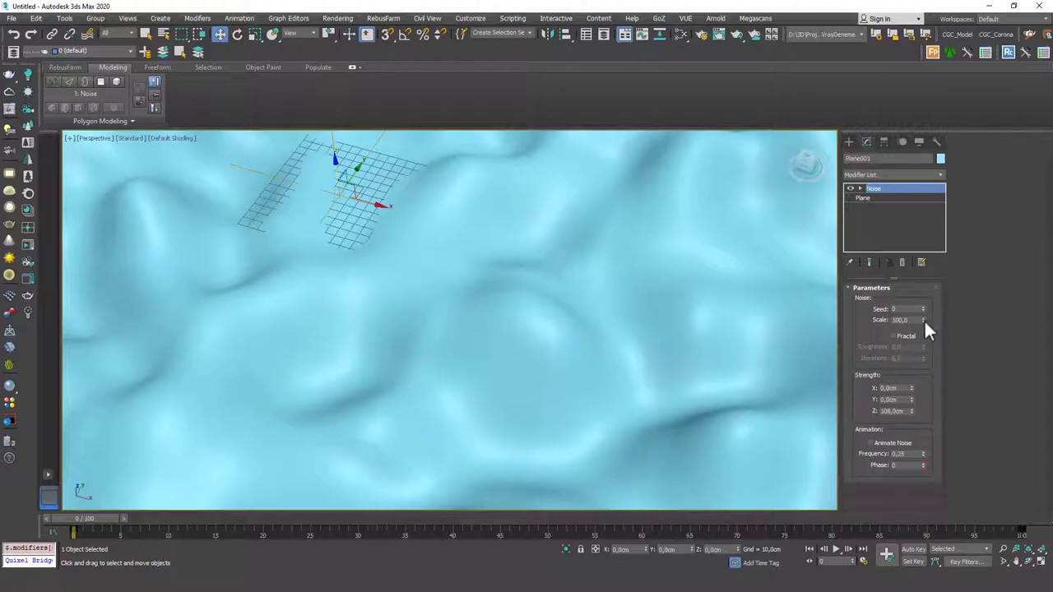
# Step: Lower the Noise modifier's scale to 11.8 and examine the terrain surface up close and as a whole
pyautogui.scroll(-6, 600, 365)
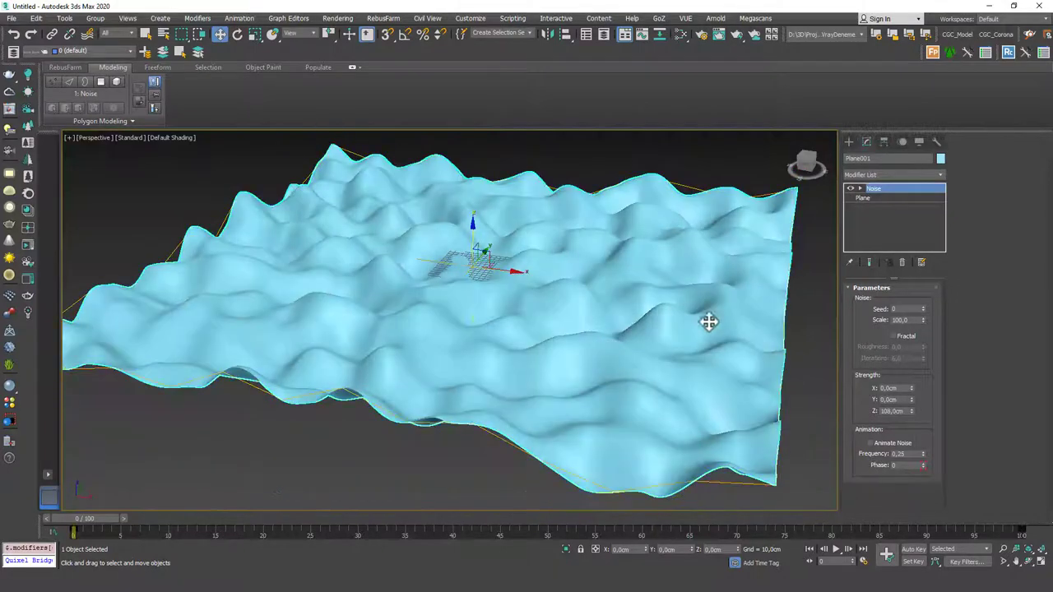
pyautogui.moveTo(692, 292); pyautogui.dragTo(688, 327, button='middle')
pyautogui.moveTo(923, 320)
pyautogui.mouseDown()
pyautogui.moveTo(923, 307)
pyautogui.moveTo(926, 344)
pyautogui.mouseUp()
pyautogui.scroll(6, 536, 403)
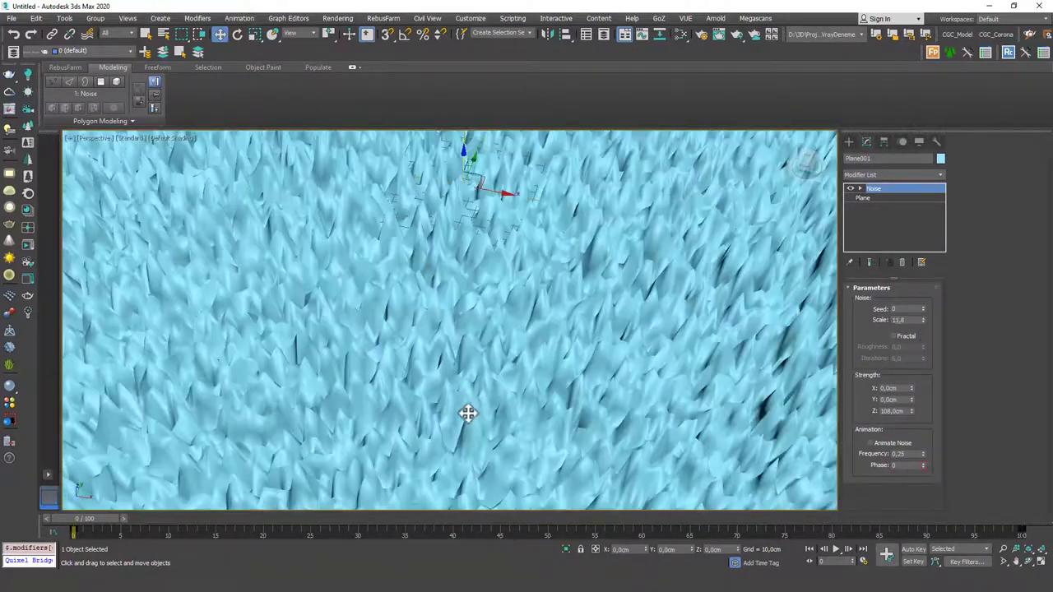
pyautogui.scroll(-5, 419, 369)
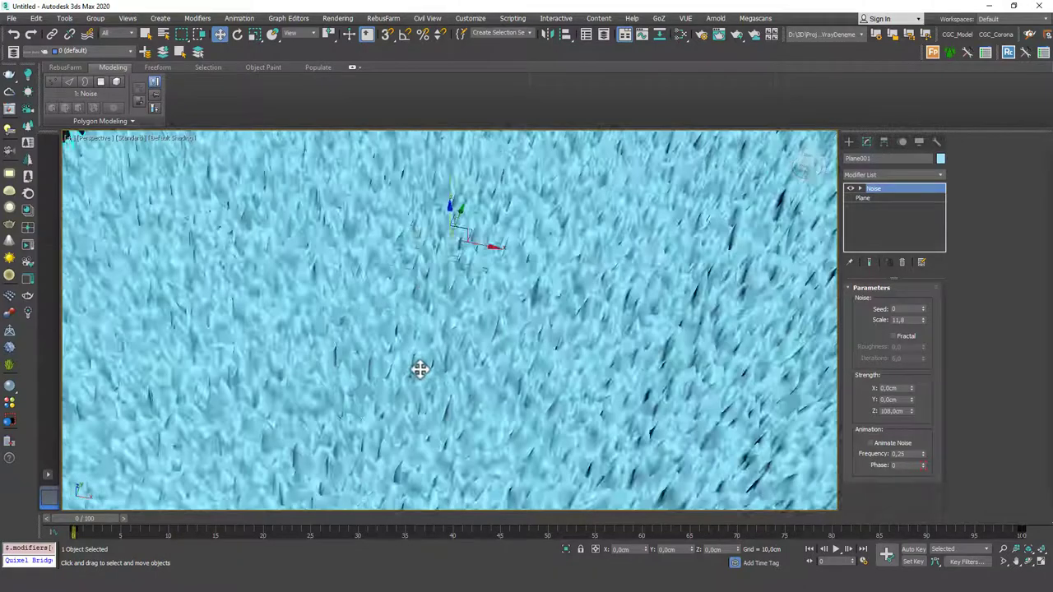
pyautogui.scroll(-5, 428, 370)
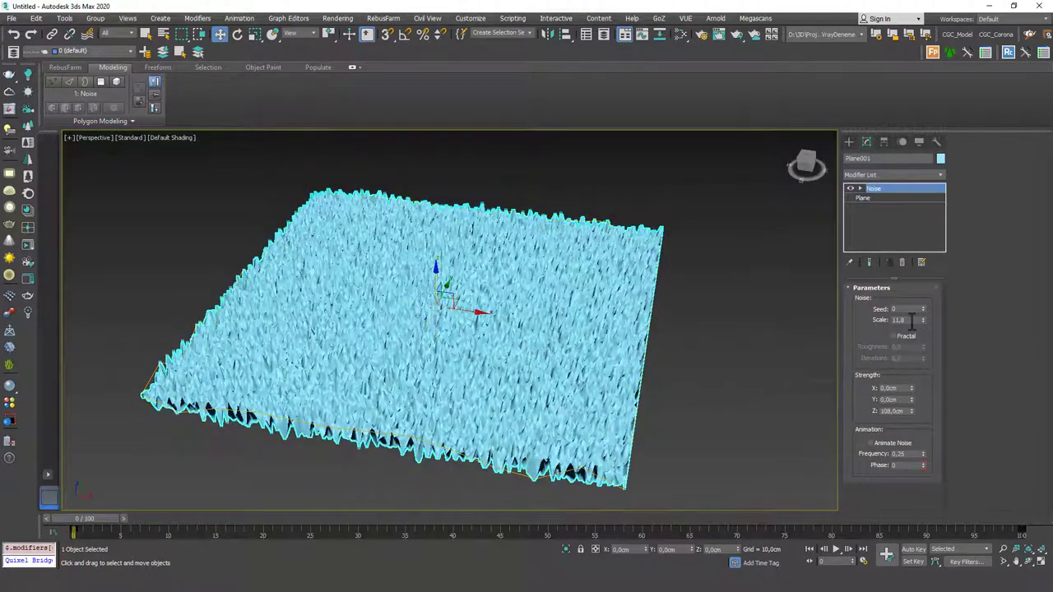
# Step: Set the Noise modifier's scale to 200 for the terrain plane
pyautogui.doubleClick(909, 320)
pyautogui.write('200')
pyautogui.press('Return')
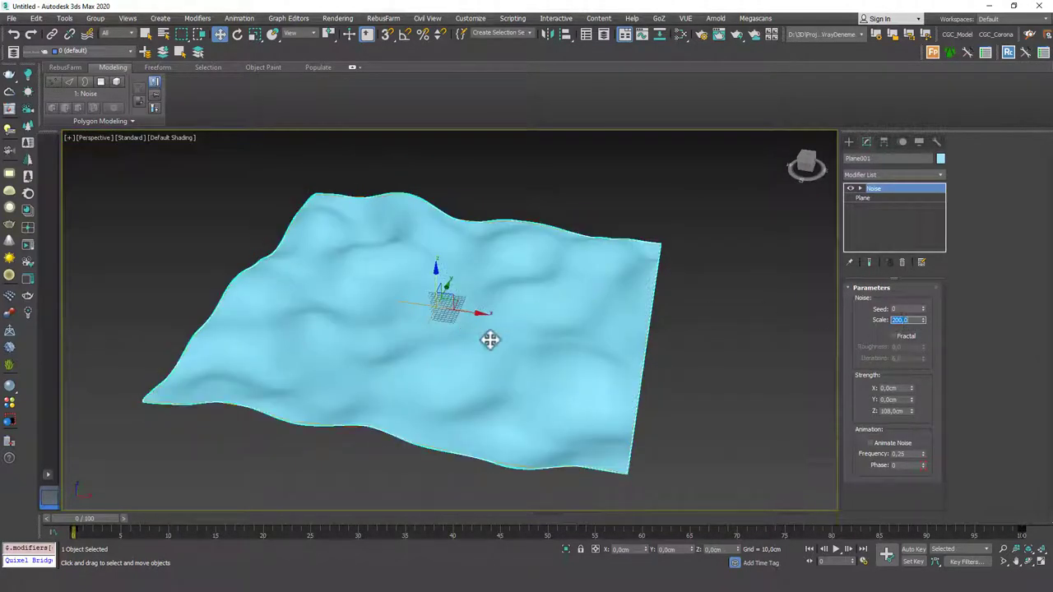
pyautogui.keyDown('alt'); pyautogui.moveTo(488, 384); pyautogui.dragTo(588, 320, button='middle'); pyautogui.keyUp('alt')
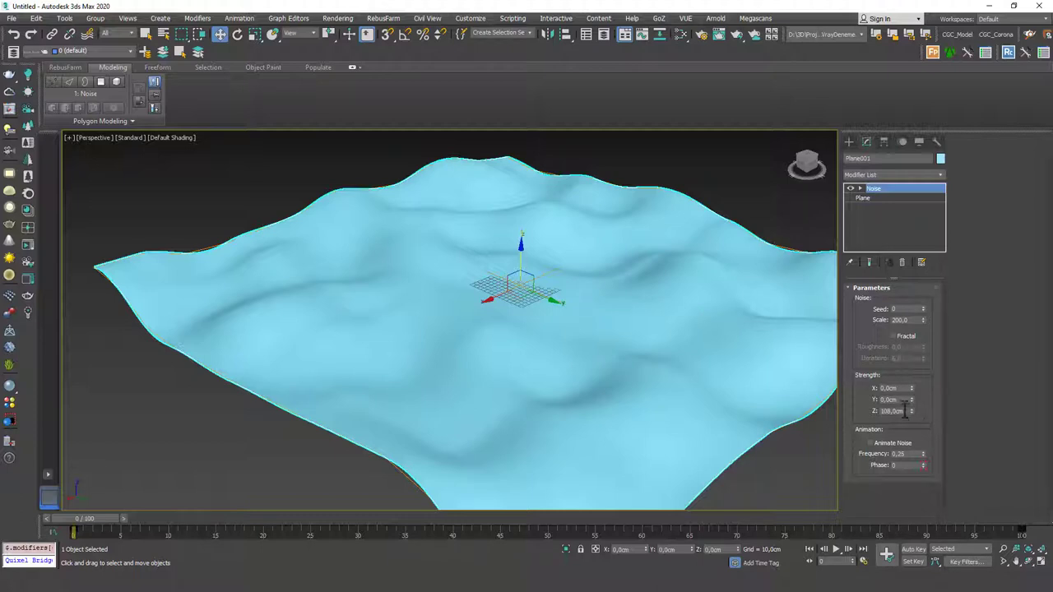
# Step: Reduce the Noise modifier's Z strength to 64.8 cm and set its X and Y strengths to 5 cm
pyautogui.moveTo(911, 409); pyautogui.dragTo(901, 428)
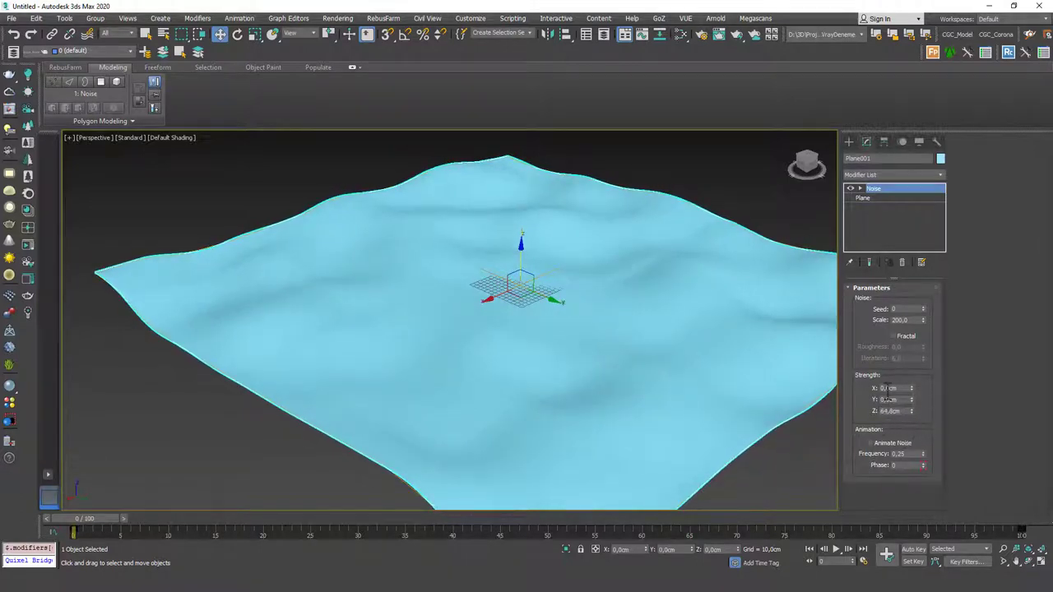
pyautogui.click(903, 389)
pyautogui.click(898, 400)
pyautogui.write('5')
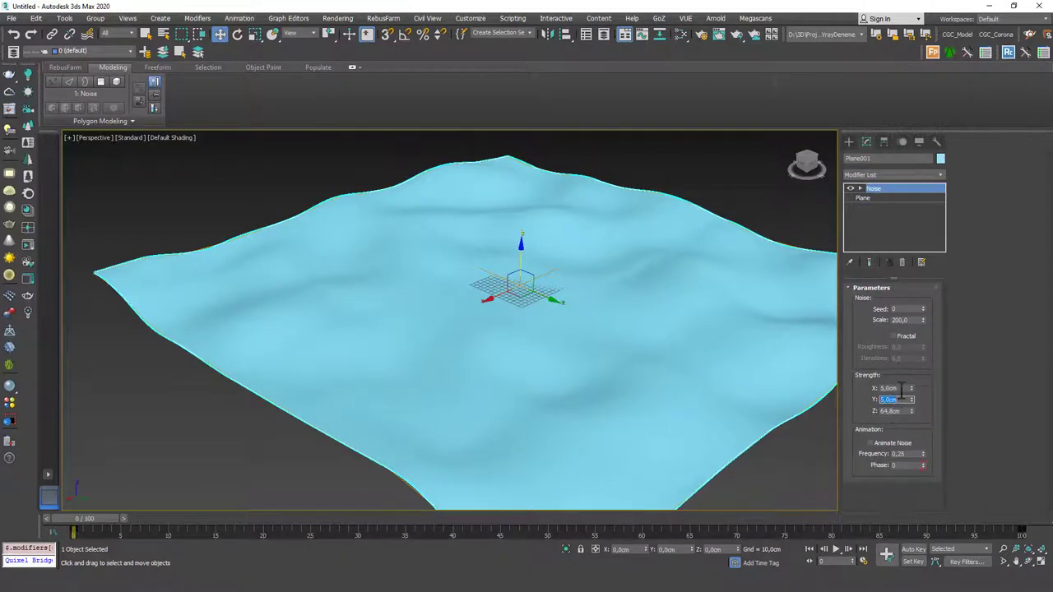
# Step: Set the Noise modifier's X and Y strengths to 10 cm each
pyautogui.click(902, 389)
pyautogui.write('10')
pyautogui.press('Tab')
pyautogui.write('10')
pyautogui.press('Return')
# Step: Create a Corona camera from a low, near-horizon view across the terrain and deselect it
pyautogui.moveTo(513, 239)
pyautogui.keyDown('alt'); pyautogui.mouseDown(button='middle')
pyautogui.moveTo(527, 269)
pyautogui.moveTo(562, 277)
pyautogui.moveTo(539, 264)
pyautogui.moveTo(579, 296)
pyautogui.moveTo(566, 289)
pyautogui.moveTo(578, 442)
pyautogui.moveTo(538, 401)
pyautogui.mouseUp(button='middle'); pyautogui.keyUp('alt')
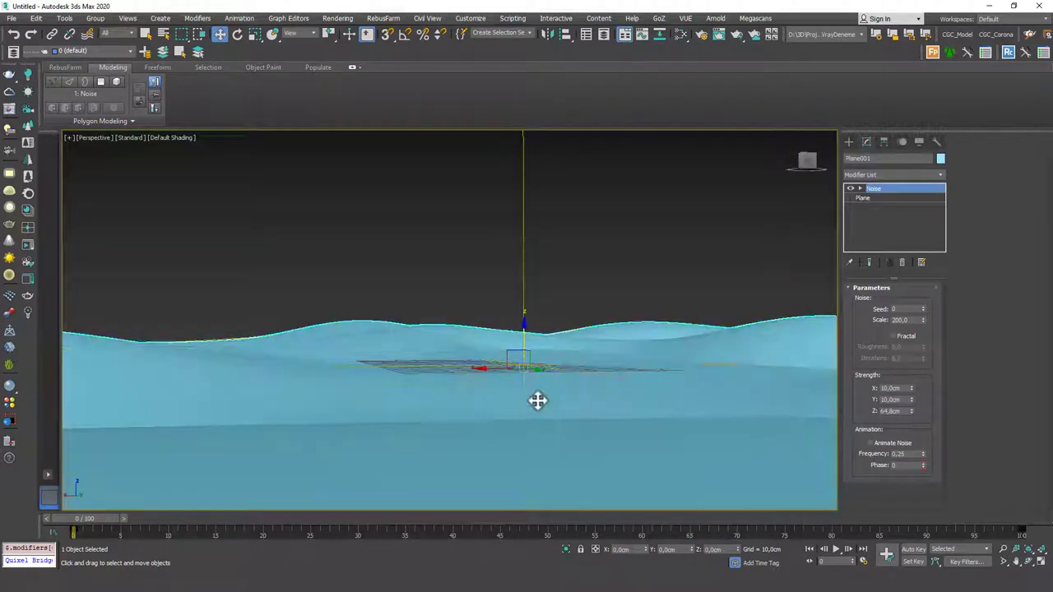
pyautogui.click(29, 258)
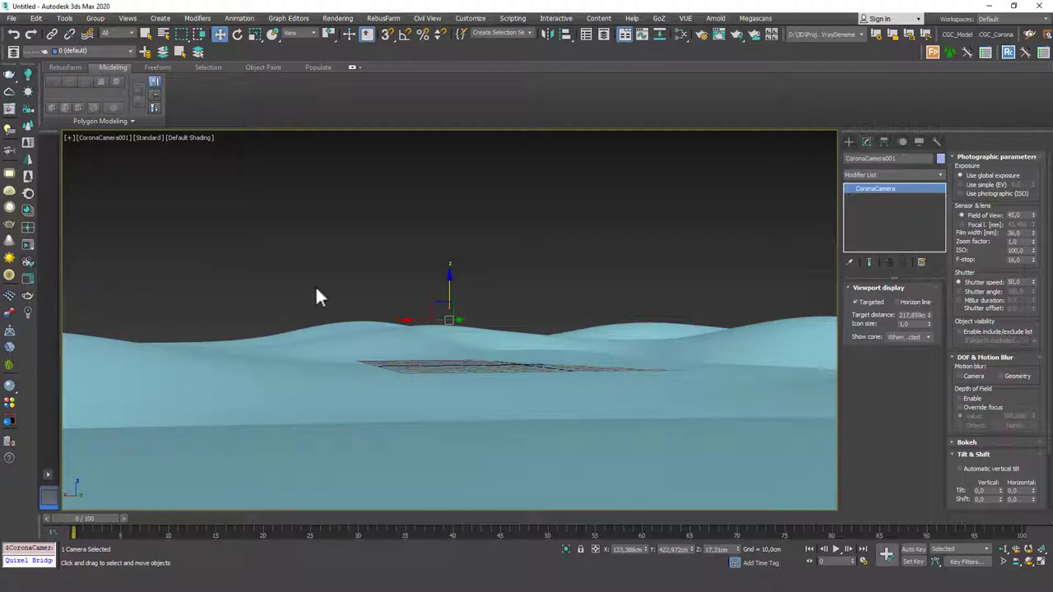
pyautogui.click(497, 253)
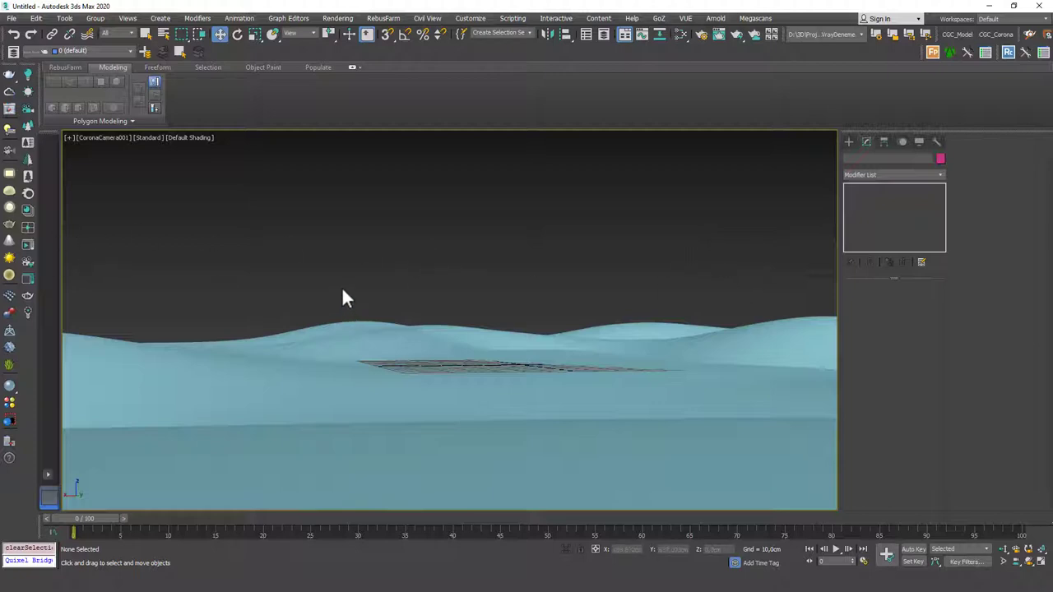
# Step: Return to the perspective view and delete the terrain plane and the camera
pyautogui.press('p')
pyautogui.scroll(-5, 301, 240)
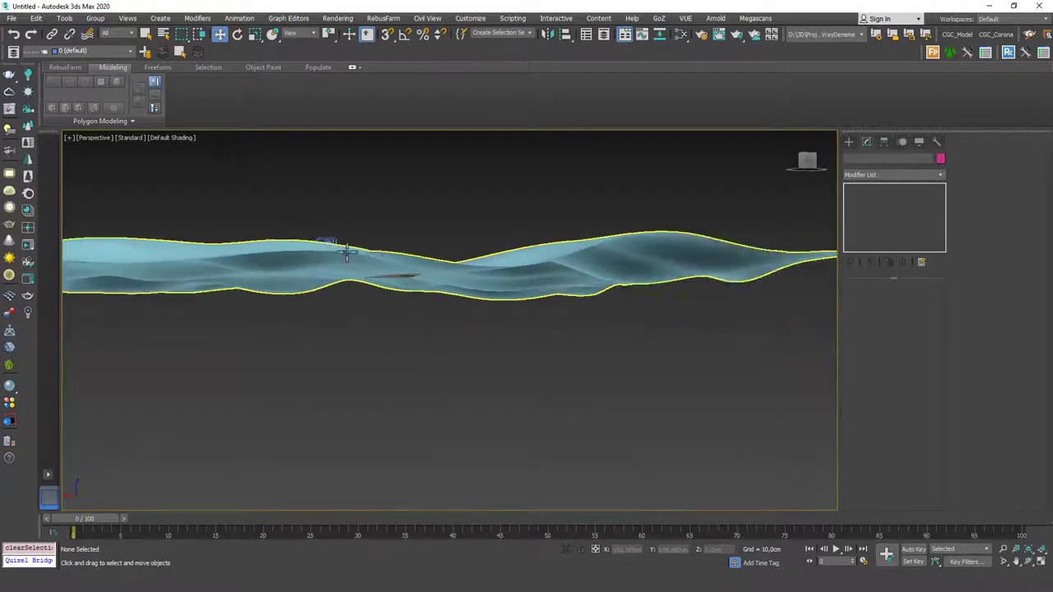
pyautogui.keyDown('alt'); pyautogui.moveTo(346, 250); pyautogui.dragTo(415, 290, button='middle'); pyautogui.keyUp('alt')
pyautogui.scroll(-5, 415, 289)
pyautogui.moveTo(483, 403); pyautogui.dragTo(334, 247)
pyautogui.press('Delete')
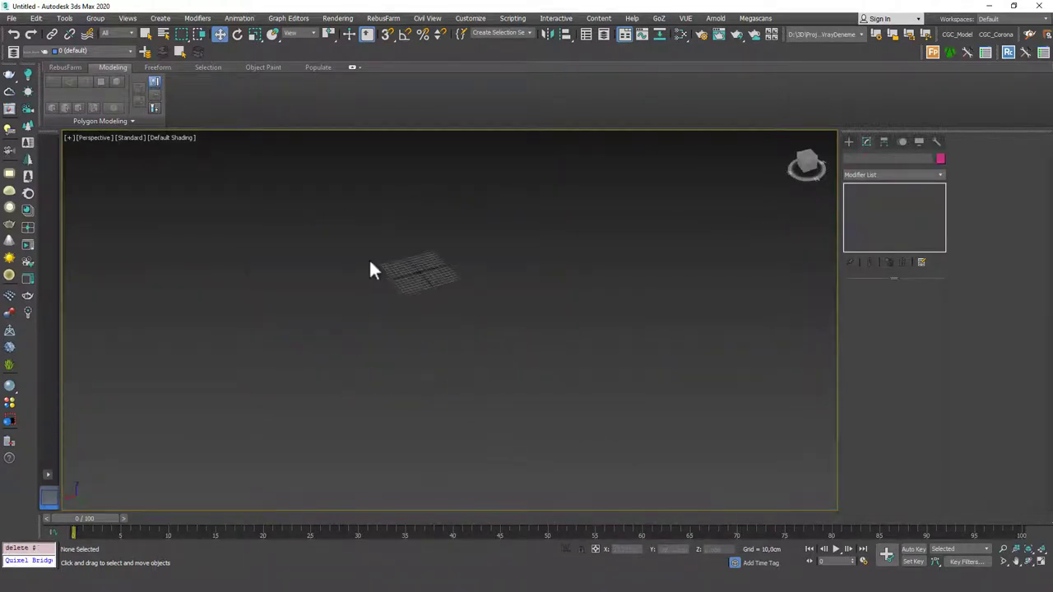
# Step: Create an upright box about 20 × 20 cm and 47 cm high at the grid's centre
pyautogui.scroll(5, 444, 268)
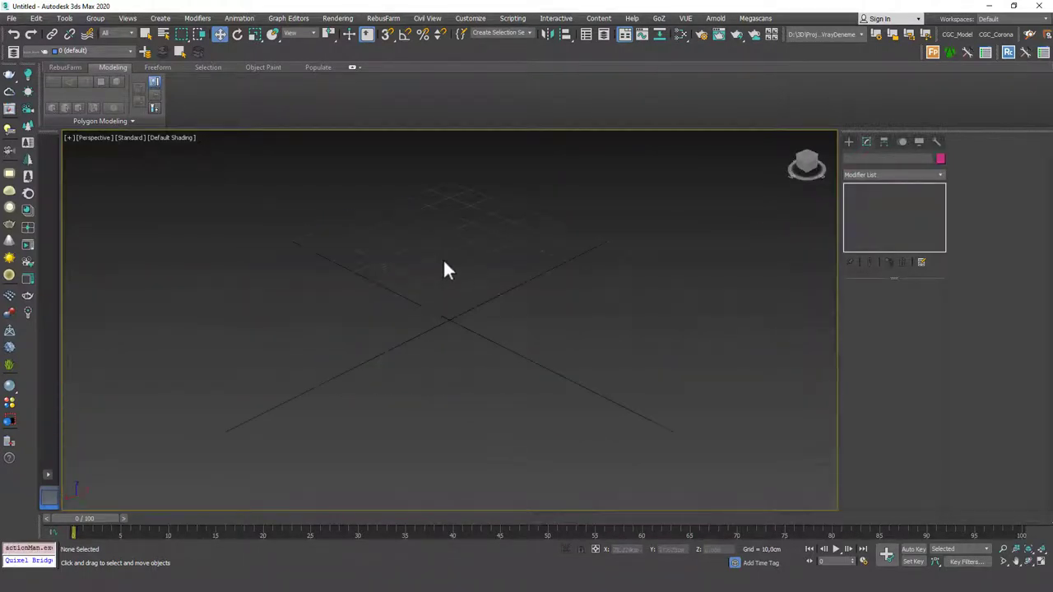
pyautogui.click(850, 143)
pyautogui.click(872, 207)
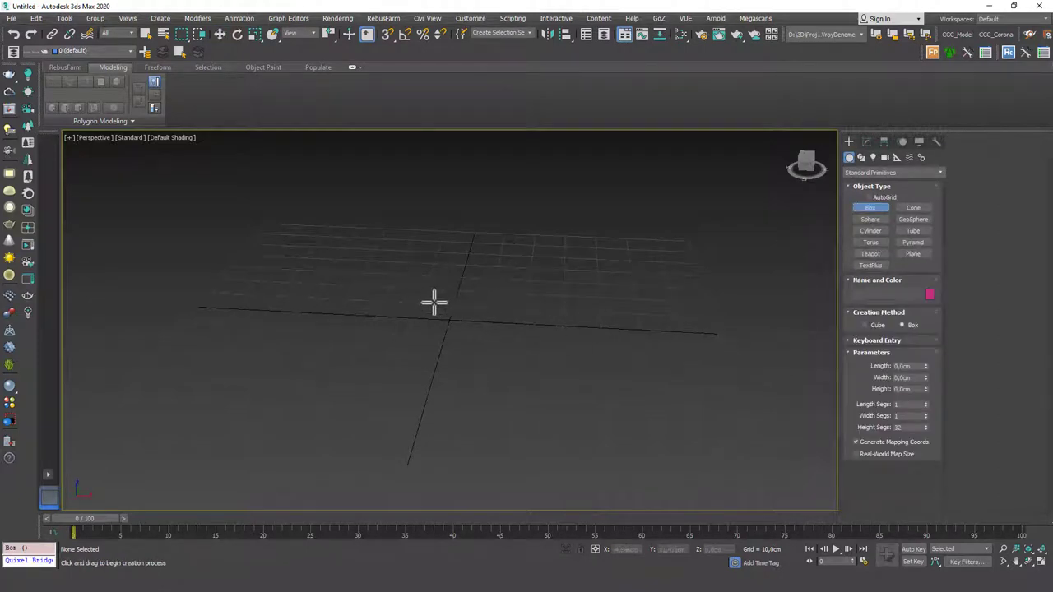
pyautogui.moveTo(418, 305); pyautogui.dragTo(482, 344)
pyautogui.click(477, 151)
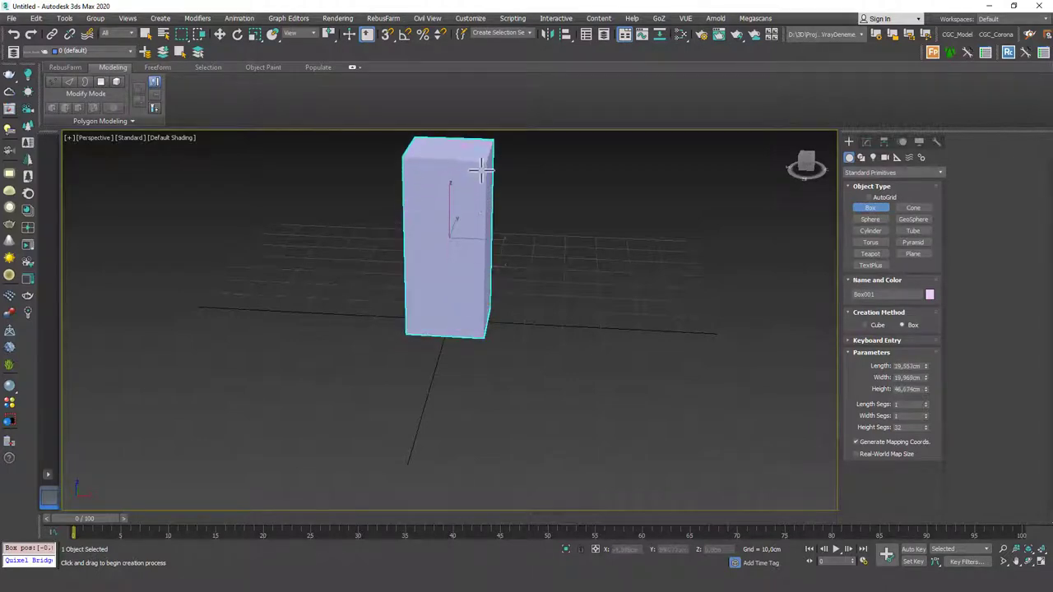
pyautogui.moveTo(479, 215); pyautogui.dragTo(486, 273, button='middle')
pyautogui.scroll(2, 499, 254)
pyautogui.rightClick(539, 264)
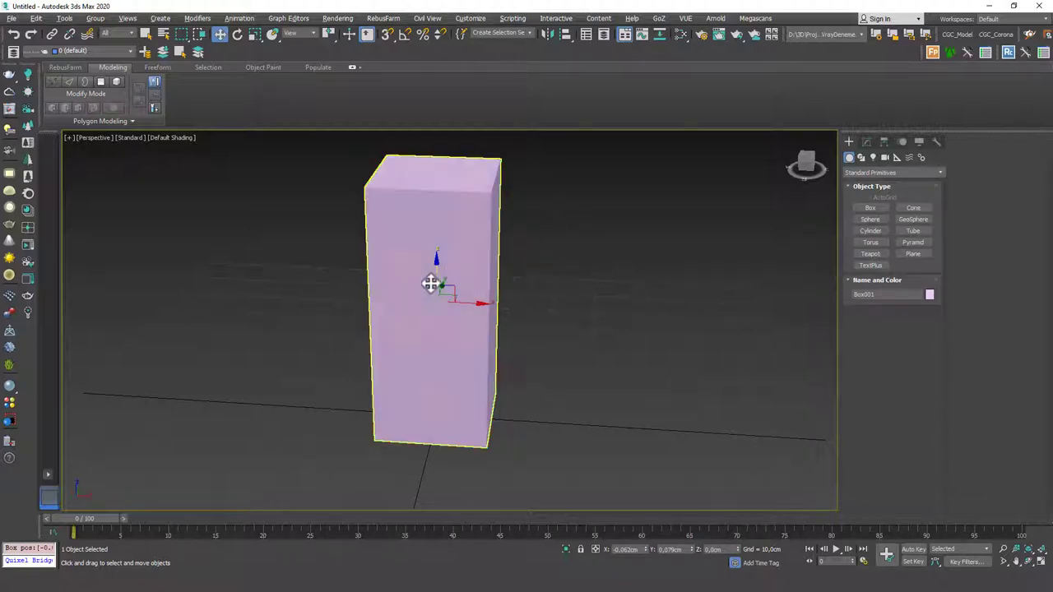
# Step: Turn on edged faces and open the box's parameters to examine its height segments
pyautogui.keyDown('alt'); pyautogui.moveTo(433, 282); pyautogui.dragTo(630, 240, button='middle'); pyautogui.keyUp('alt')
pyautogui.press('F4')
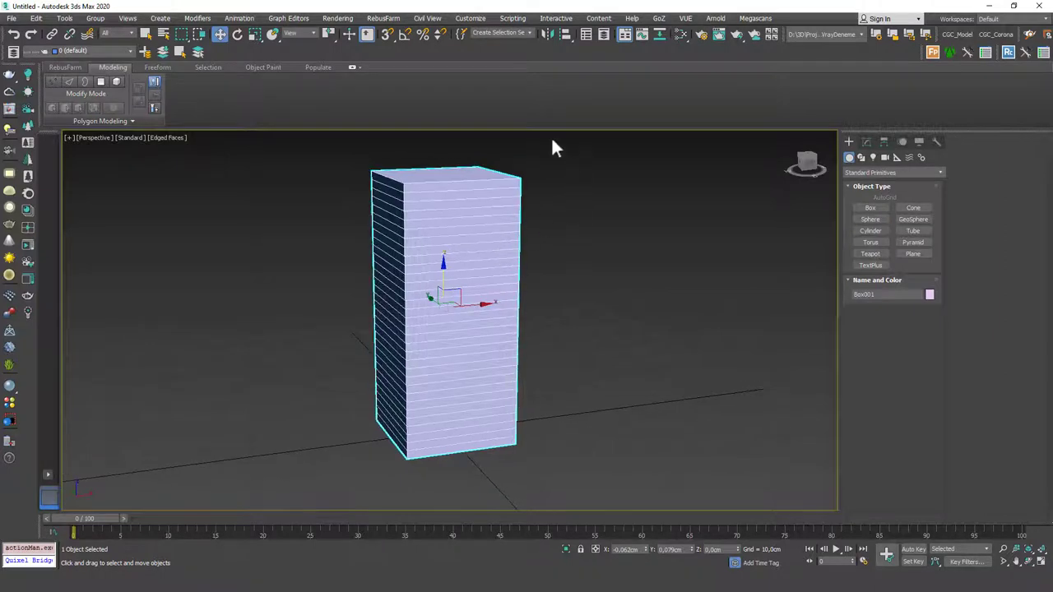
pyautogui.click(868, 141)
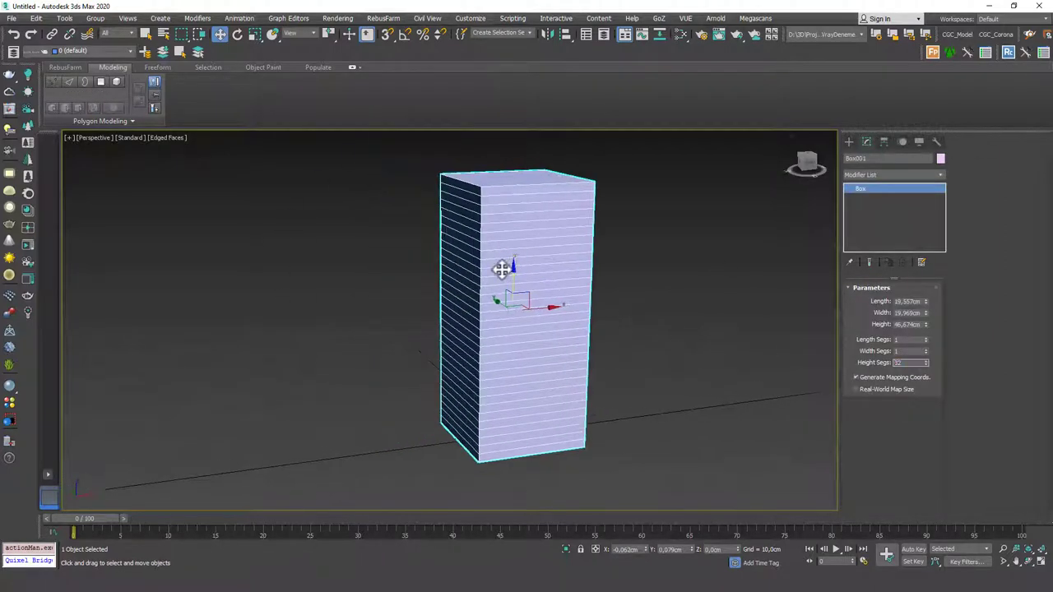
pyautogui.moveTo(500, 265); pyautogui.dragTo(527, 273, button='middle')
pyautogui.scroll(4, 526, 272)
pyautogui.scroll(-4, 548, 272)
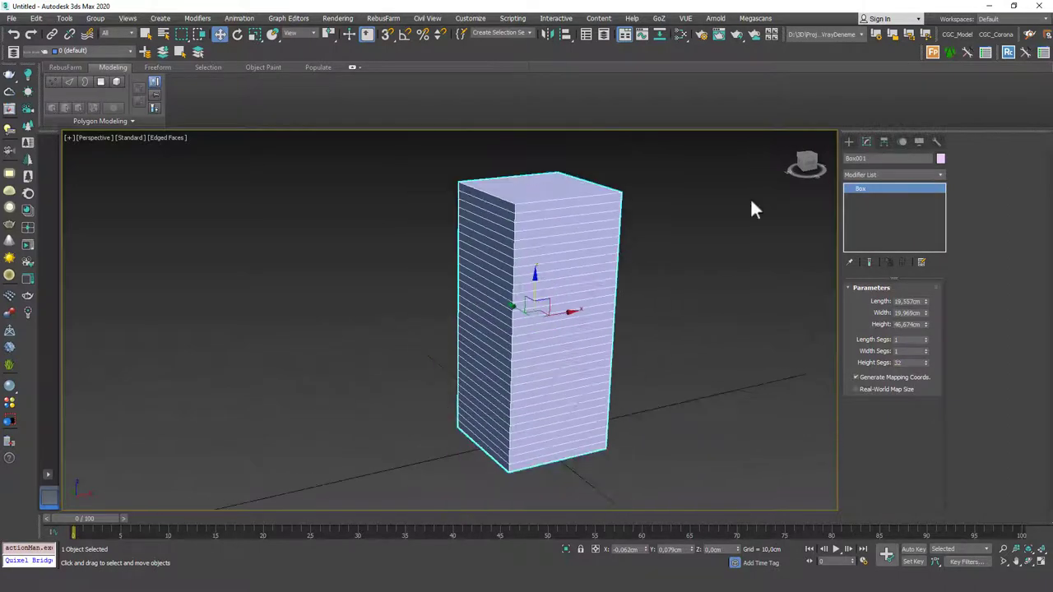
# Step: Add a Bend modifier to the box
pyautogui.click(906, 175)
pyautogui.press('b')
pyautogui.press('Return')
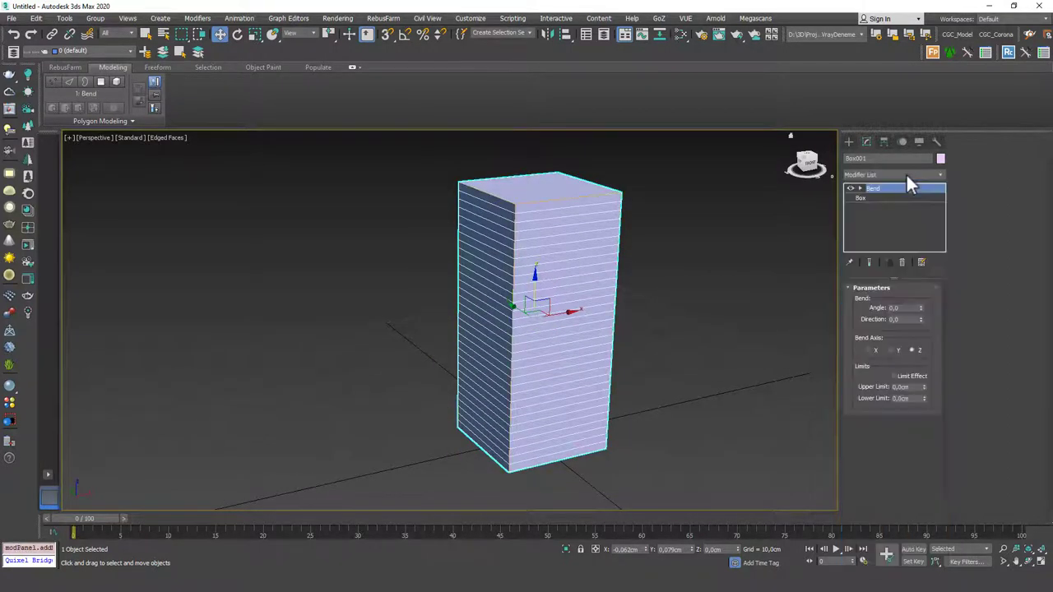
# Step: Set the Bend angle to 121.5 and try out the bend direction, resetting it to 0
pyautogui.moveTo(923, 306); pyautogui.dragTo(910, 176)
pyautogui.keyDown('alt'); pyautogui.moveTo(651, 272); pyautogui.dragTo(655, 247, button='middle'); pyautogui.keyUp('alt')
pyautogui.moveTo(921, 321); pyautogui.dragTo(847, 402)
pyautogui.rightClick(921, 320)
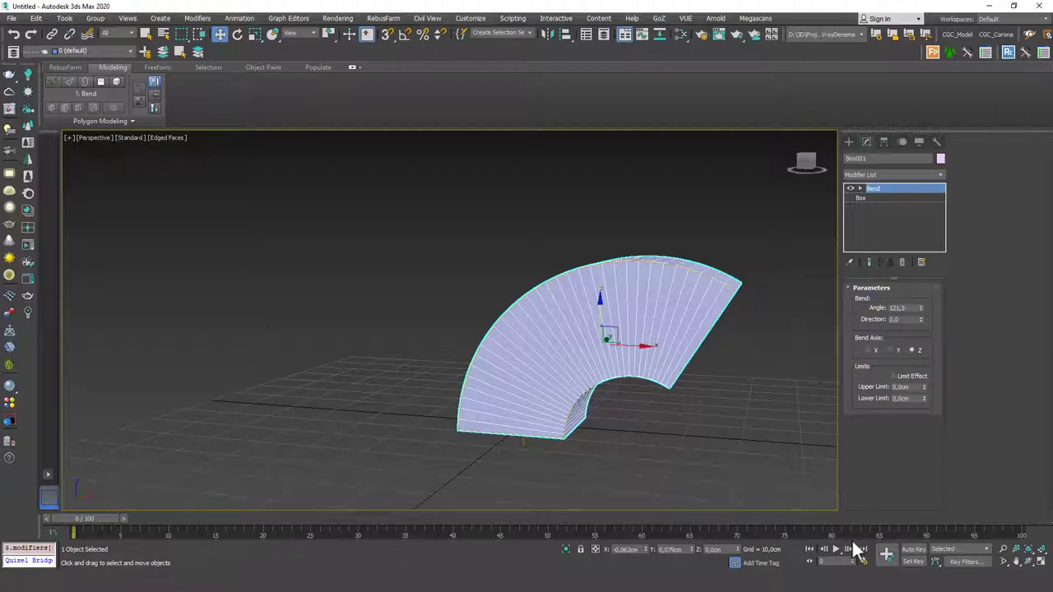
# Step: Animate the Bend direction with Auto Key from 0 at frame 0 to 805 at frame 100
pyautogui.click(912, 550)
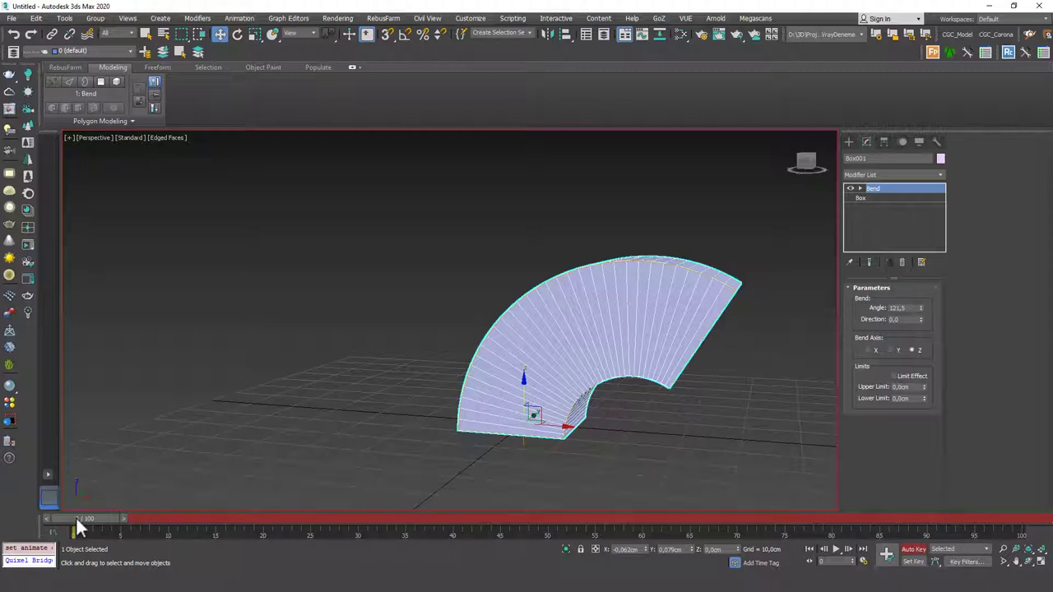
pyautogui.moveTo(76, 517); pyautogui.dragTo(209, 518)
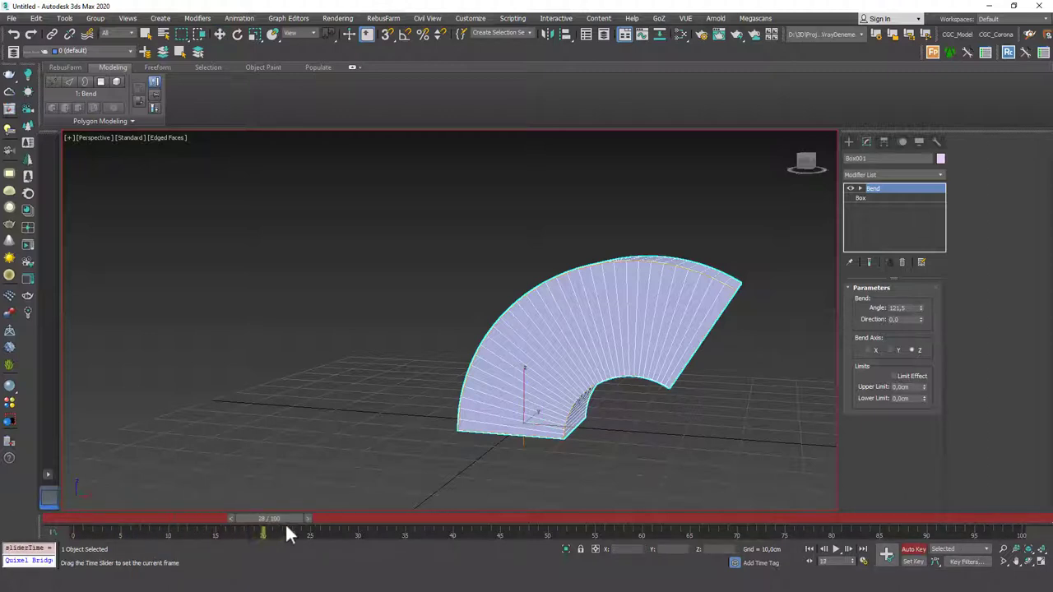
pyautogui.moveTo(288, 535); pyautogui.dragTo(1024, 535)
pyautogui.press('w')
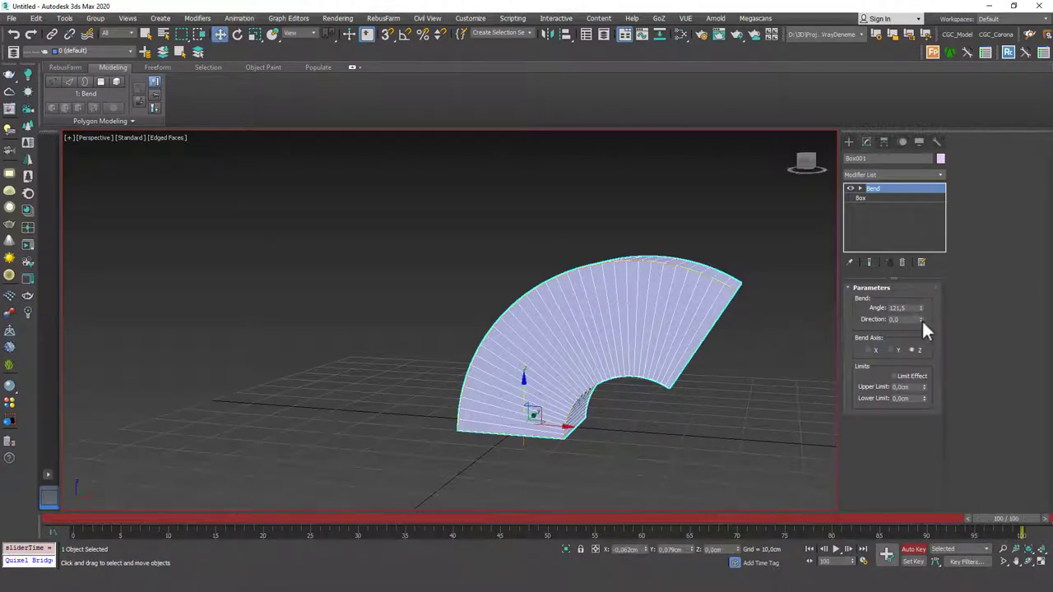
pyautogui.moveTo(922, 320); pyautogui.dragTo(920, 249)
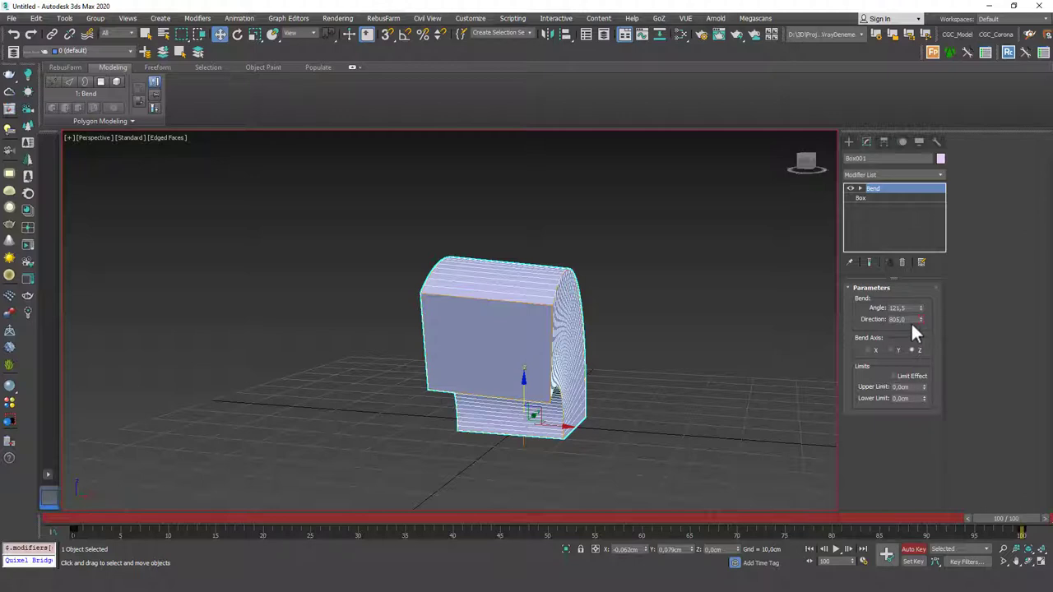
pyautogui.click(915, 550)
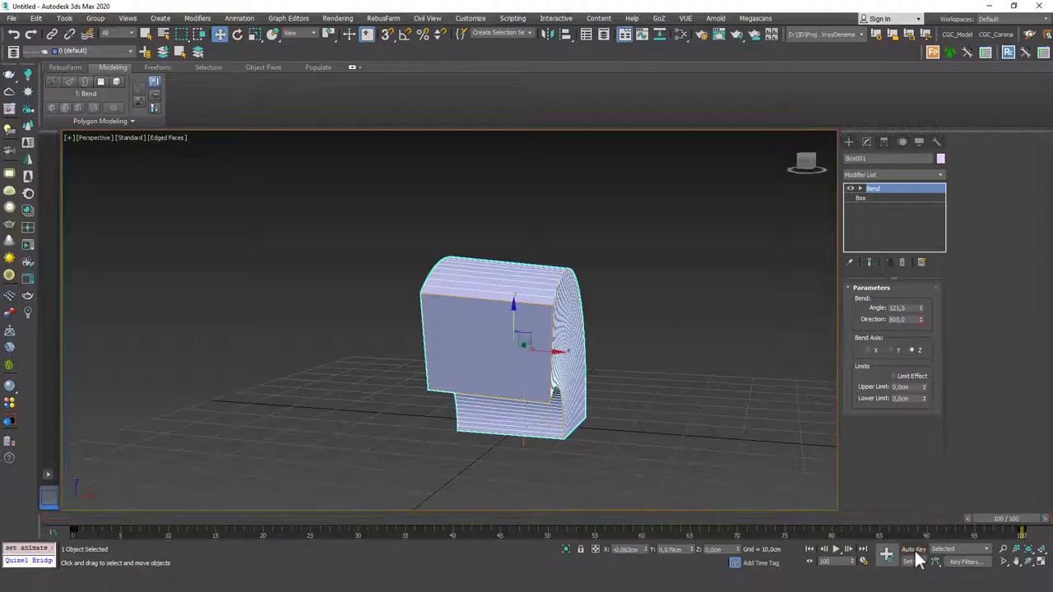
# Step: Play the animation of the rotating bend direction and stop it
pyautogui.click(834, 550)
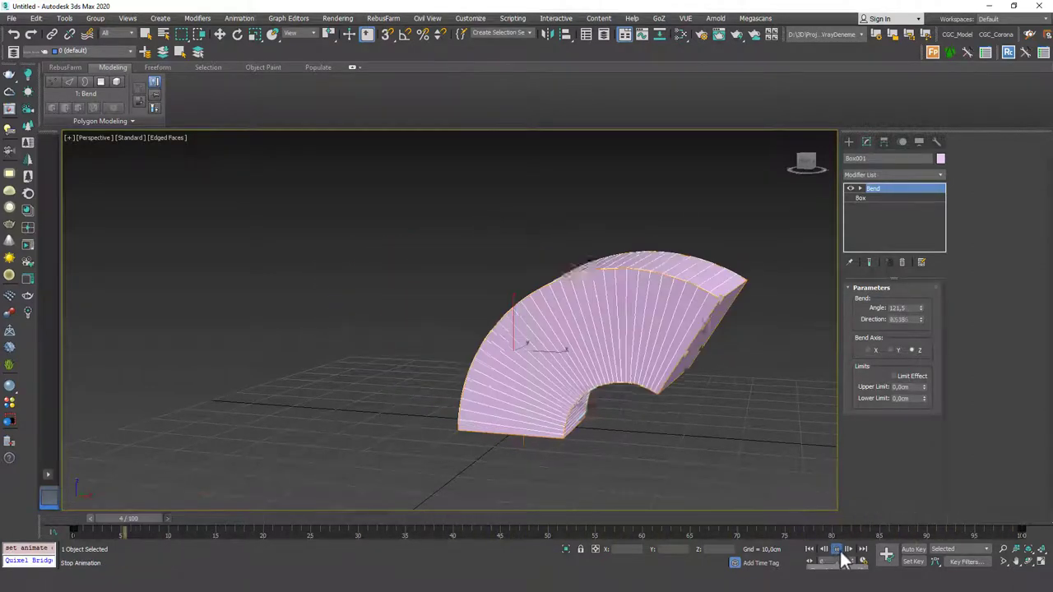
pyautogui.click(836, 549)
pyautogui.hotkey('alt', 'z')
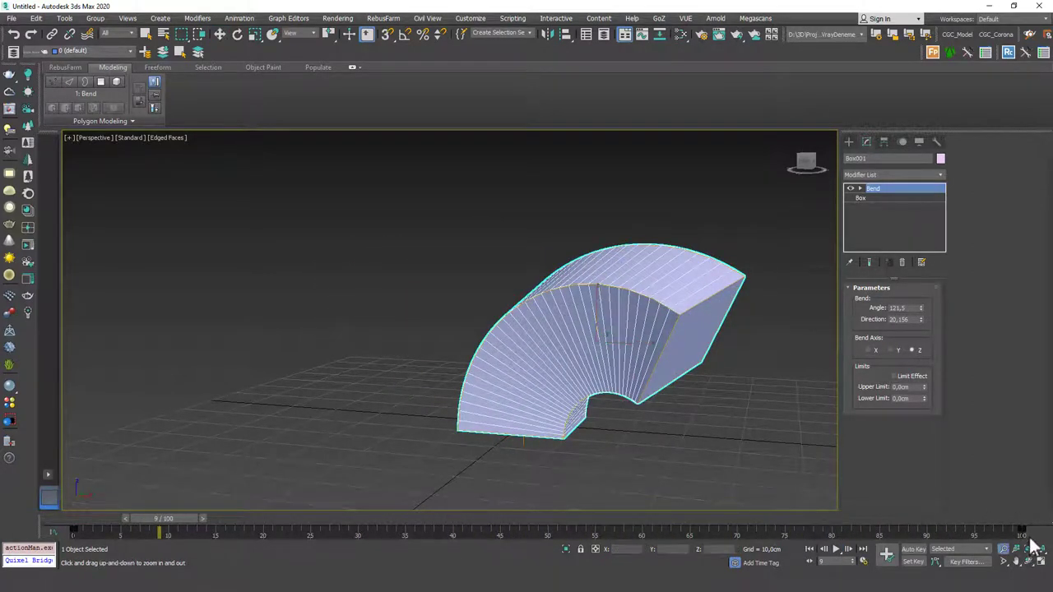
# Step: Delete the box's animation keys and return to frame 0
pyautogui.moveTo(1028, 530); pyautogui.dragTo(1007, 536)
pyautogui.press('Delete')
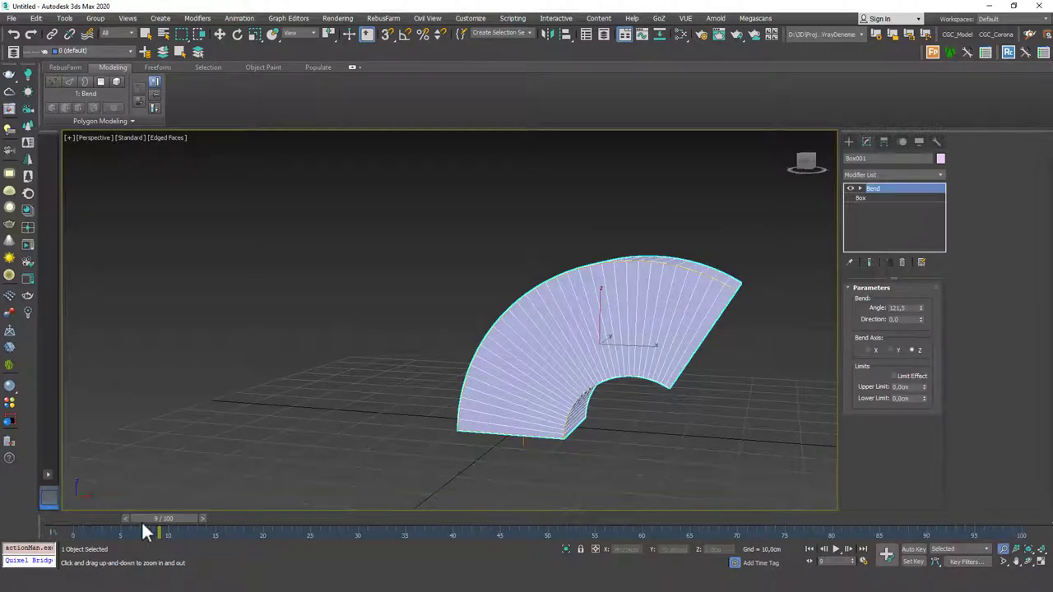
pyautogui.moveTo(142, 520); pyautogui.dragTo(29, 503)
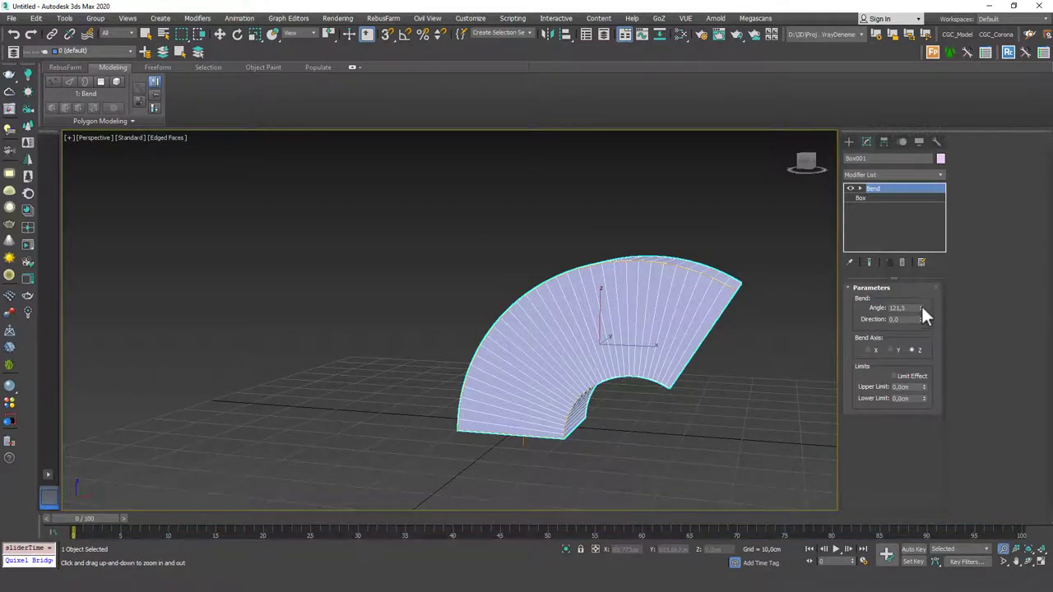
# Step: Lower the Bend angle to 84, then try the Y and X bend axes with the angle raised to 134.5
pyautogui.moveTo(923, 310); pyautogui.dragTo(936, 355)
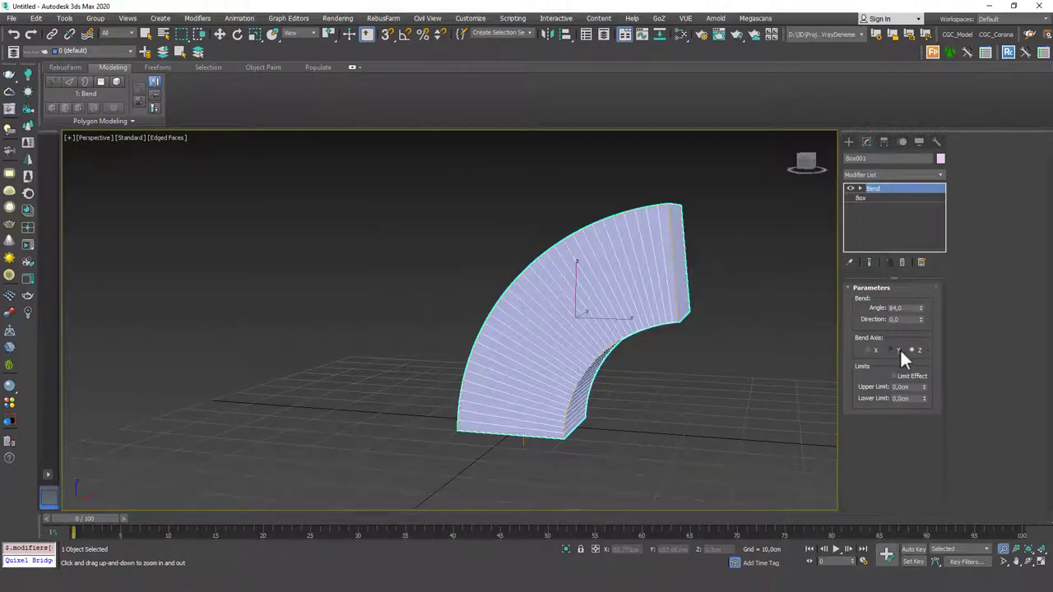
pyautogui.click(900, 350)
pyautogui.keyDown('alt'); pyautogui.moveTo(763, 316); pyautogui.dragTo(841, 378, button='middle'); pyautogui.keyUp('alt')
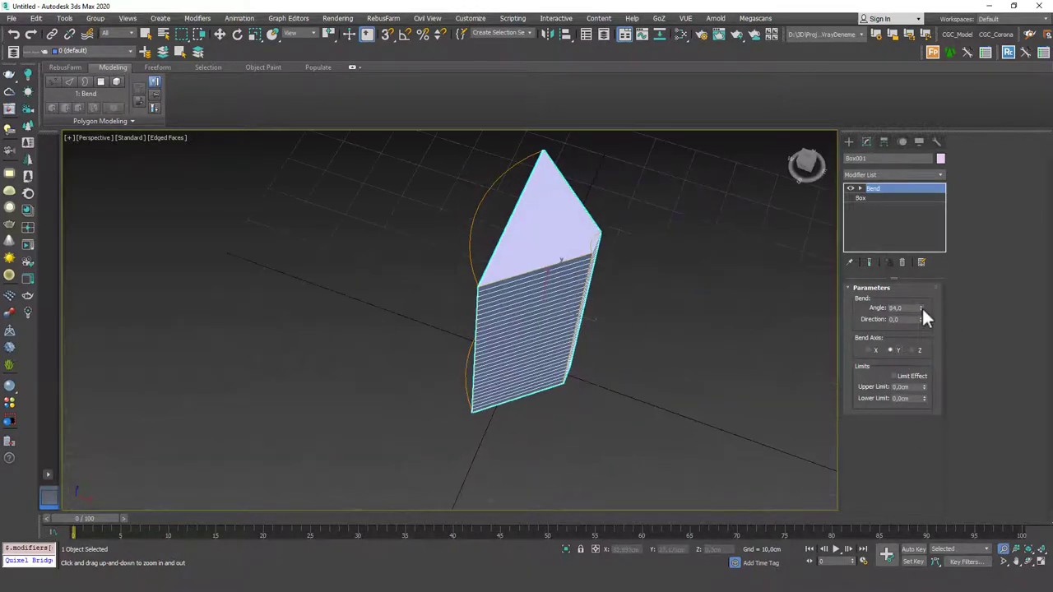
pyautogui.moveTo(923, 310)
pyautogui.mouseDown()
pyautogui.moveTo(926, 247)
pyautogui.moveTo(936, 398)
pyautogui.moveTo(938, 296)
pyautogui.moveTo(936, 317)
pyautogui.mouseUp()
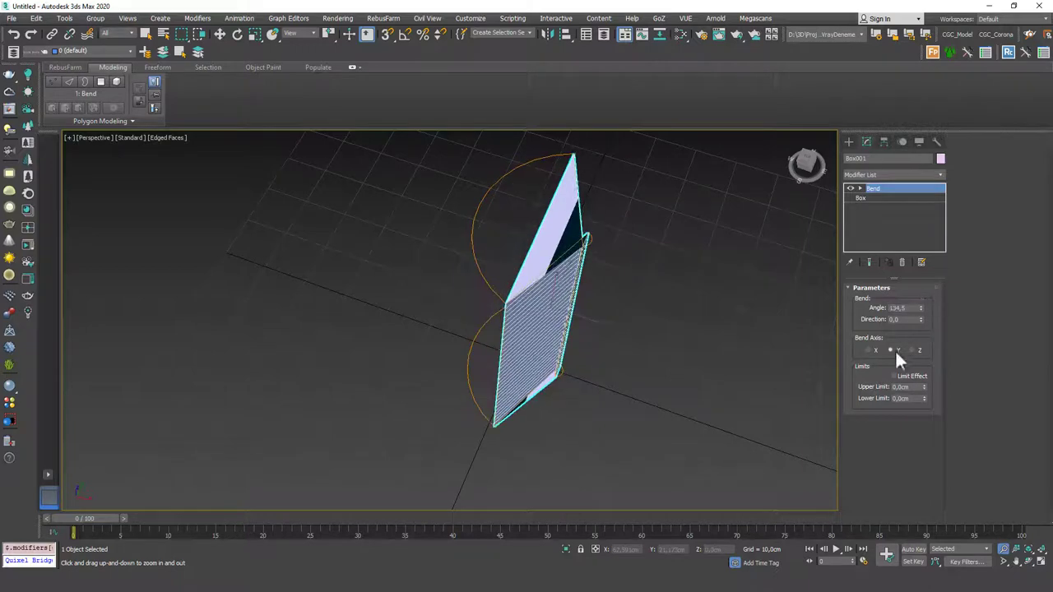
pyautogui.click(876, 351)
pyautogui.keyDown('alt'); pyautogui.moveTo(616, 282); pyautogui.dragTo(663, 211, button='middle'); pyautogui.keyUp('alt')
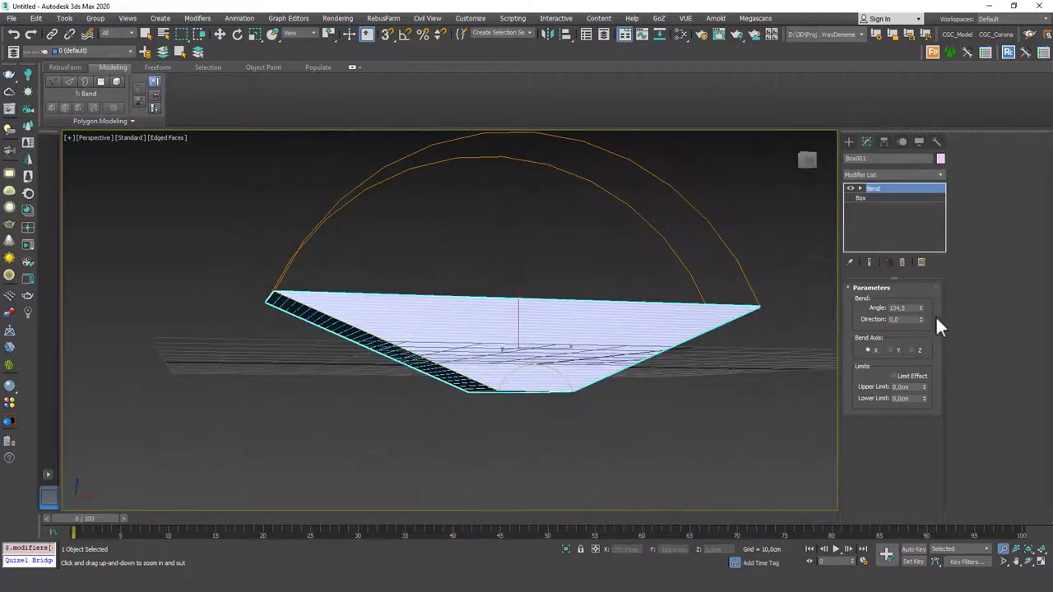
# Step: Lower the box's Bend angle to 63 and set the bend axis back to Z
pyautogui.moveTo(923, 285); pyautogui.dragTo(903, 385)
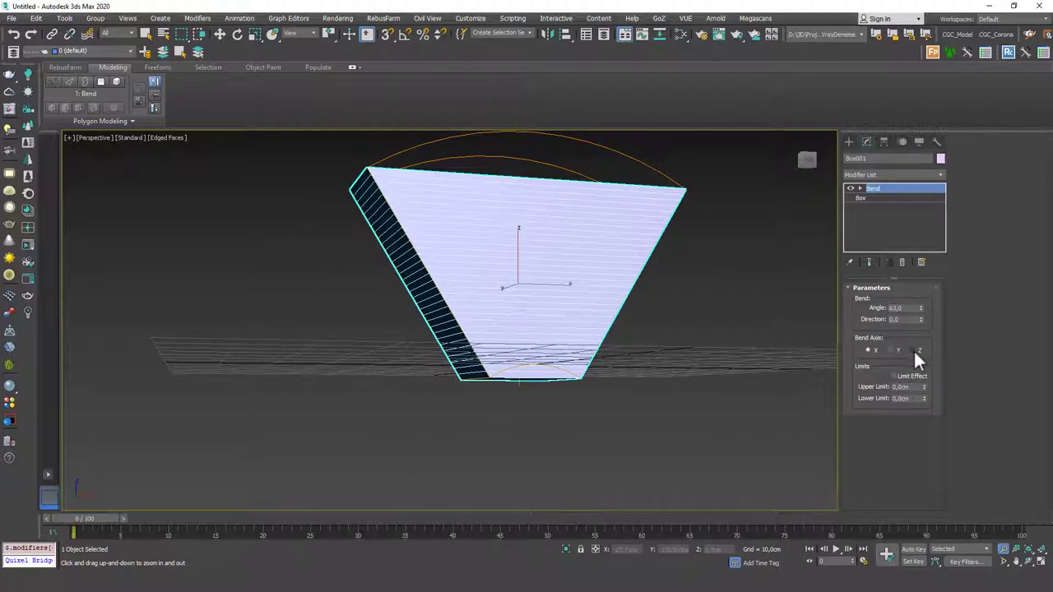
pyautogui.click(913, 350)
pyautogui.scroll(3, 618, 247)
pyautogui.keyDown('alt'); pyautogui.moveTo(618, 246); pyautogui.dragTo(579, 255, button='middle'); pyautogui.keyUp('alt')
pyautogui.moveTo(624, 246); pyautogui.dragTo(628, 263)
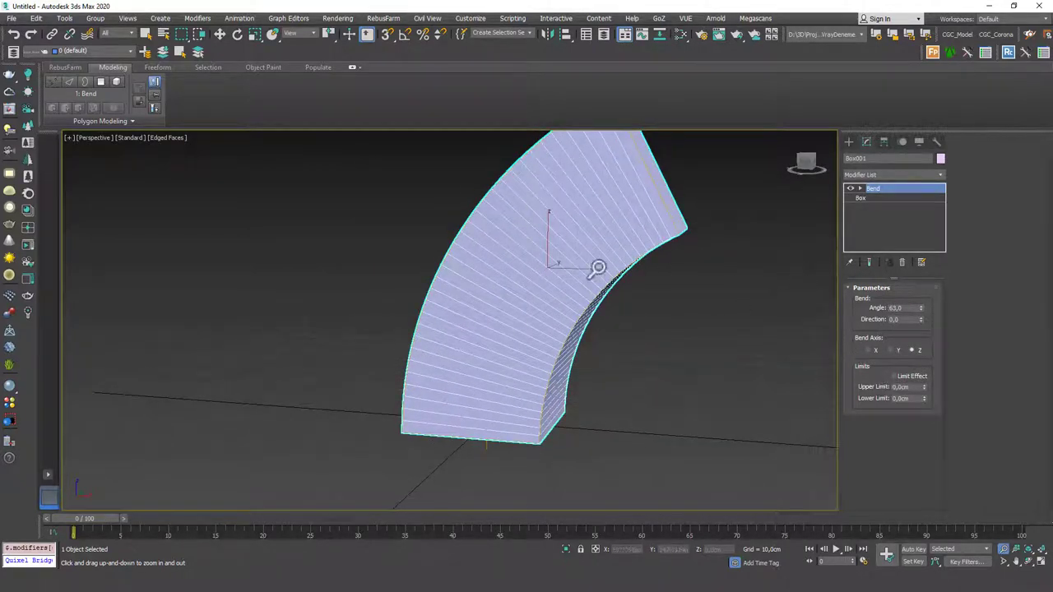
pyautogui.scroll(-3, 627, 278)
# Step: Try moving the Bend modifier's gizmo upward on the box, and undo the move
pyautogui.rightClick(647, 269)
pyautogui.click(861, 189)
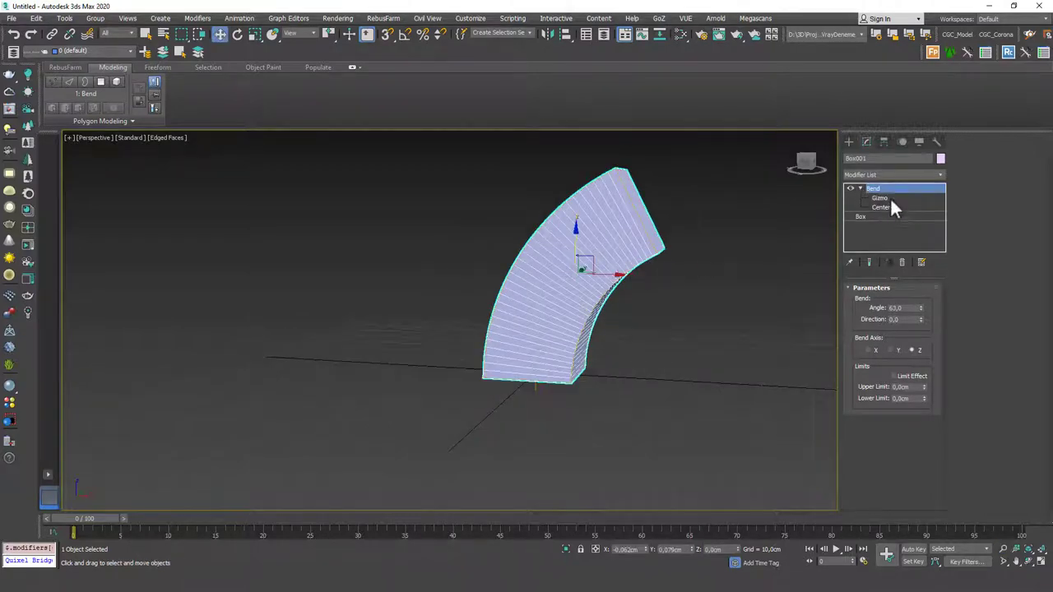
pyautogui.click(887, 198)
pyautogui.moveTo(539, 332); pyautogui.dragTo(579, 196)
pyautogui.hotkey('ctrl', 'z')
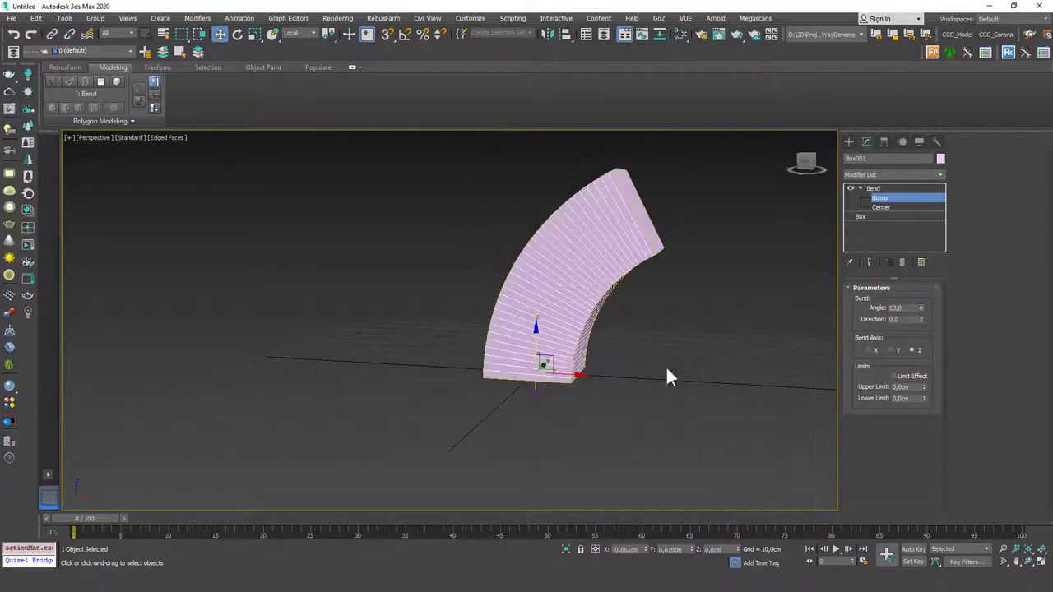
pyautogui.keyDown('alt'); pyautogui.moveTo(634, 268); pyautogui.dragTo(625, 296, button='middle'); pyautogui.keyUp('alt')
# Step: Remove the Bend modifier from the box and apply a Twist modifier instead
pyautogui.rightClick(890, 196)
pyautogui.click(909, 206)
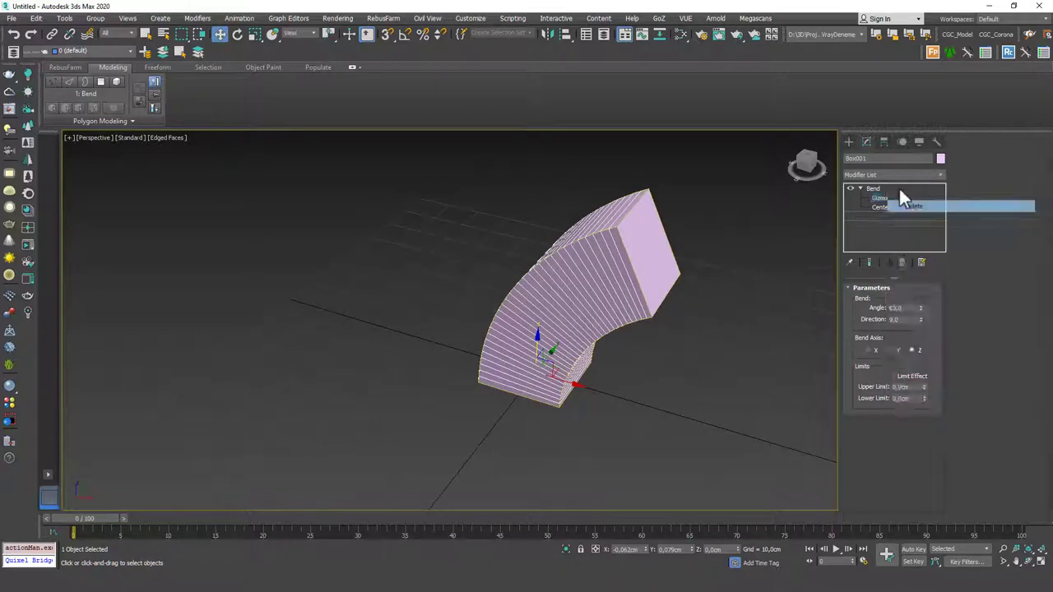
pyautogui.click(884, 173)
pyautogui.write('tw')
pyautogui.press('Return')
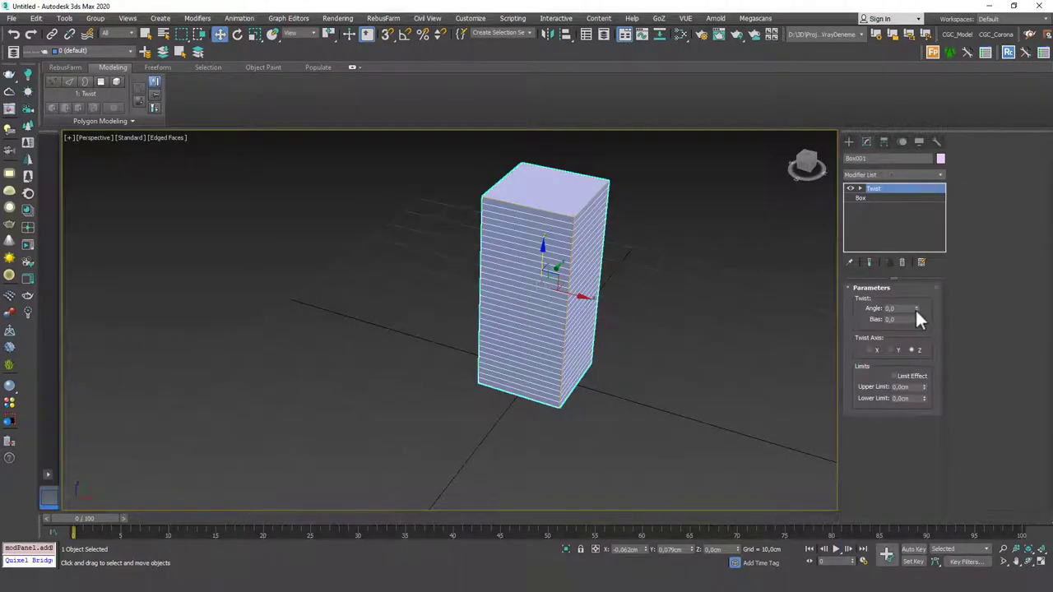
# Step: Raise the Twist angle to 263.5 and hide the edged faces to inspect the spiral shape
pyautogui.moveTo(916, 308); pyautogui.dragTo(889, 20)
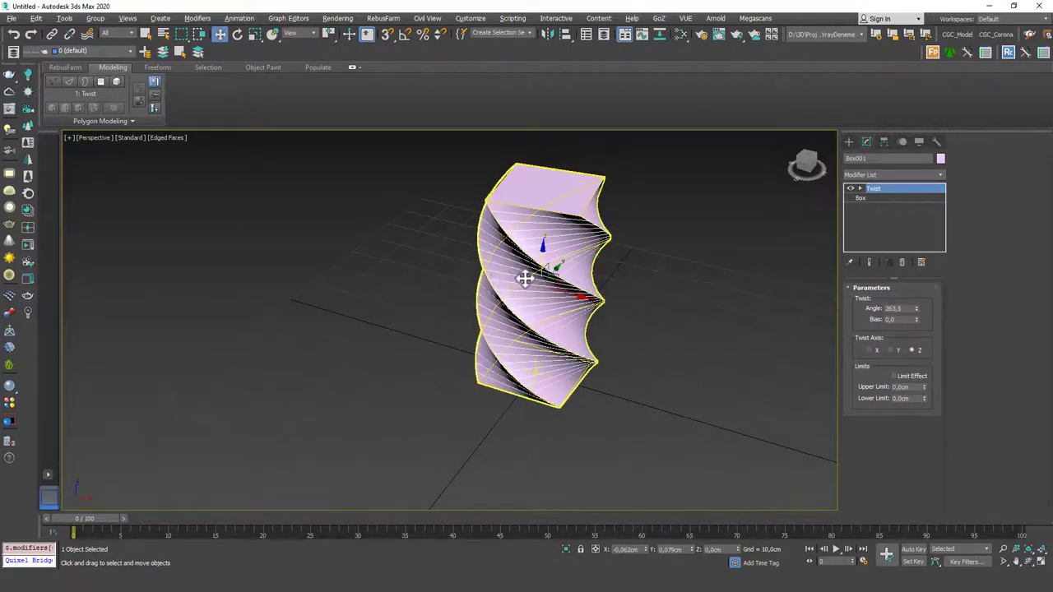
pyautogui.moveTo(525, 279)
pyautogui.keyDown('alt'); pyautogui.mouseDown(button='middle')
pyautogui.moveTo(590, 255)
pyautogui.moveTo(753, 261)
pyautogui.moveTo(600, 285)
pyautogui.moveTo(665, 244)
pyautogui.mouseUp(button='middle'); pyautogui.keyUp('alt')
pyautogui.press('F4')
pyautogui.scroll(3, 590, 254)
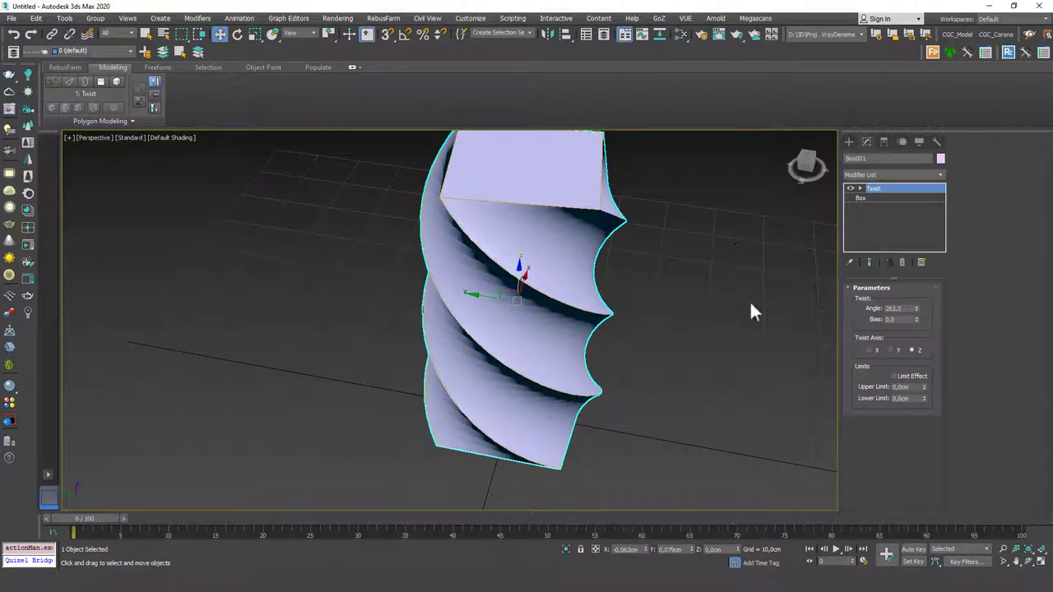
pyautogui.click(589, 244)
# Step: Try the Y and X twist axes, changing the Twist angle to -160
pyautogui.click(894, 350)
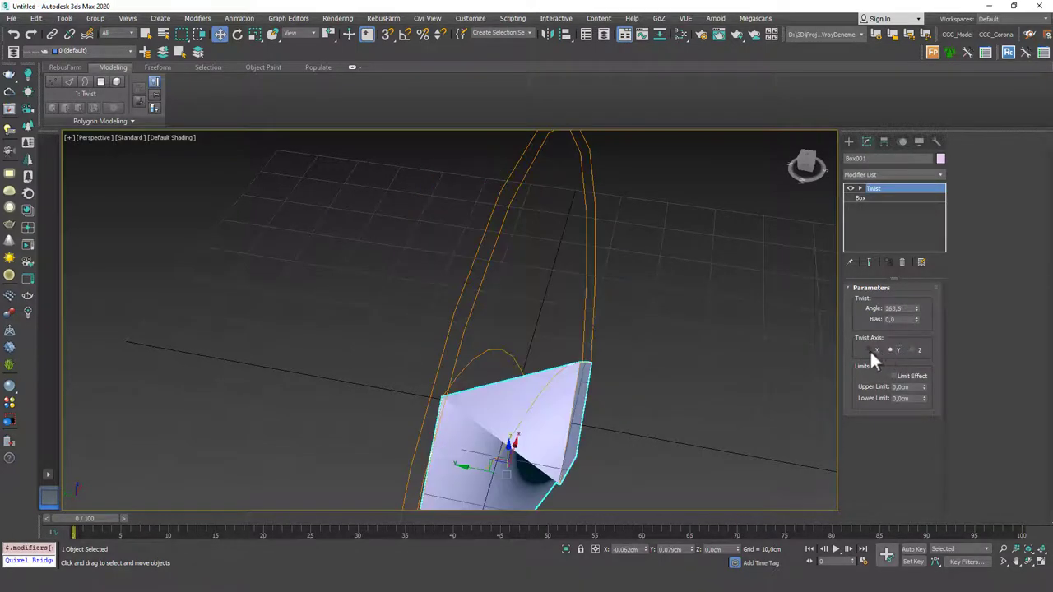
pyautogui.keyDown('alt'); pyautogui.moveTo(659, 337); pyautogui.dragTo(594, 288, button='middle'); pyautogui.keyUp('alt')
pyautogui.scroll(-5, 566, 274)
pyautogui.scroll(4, 594, 283)
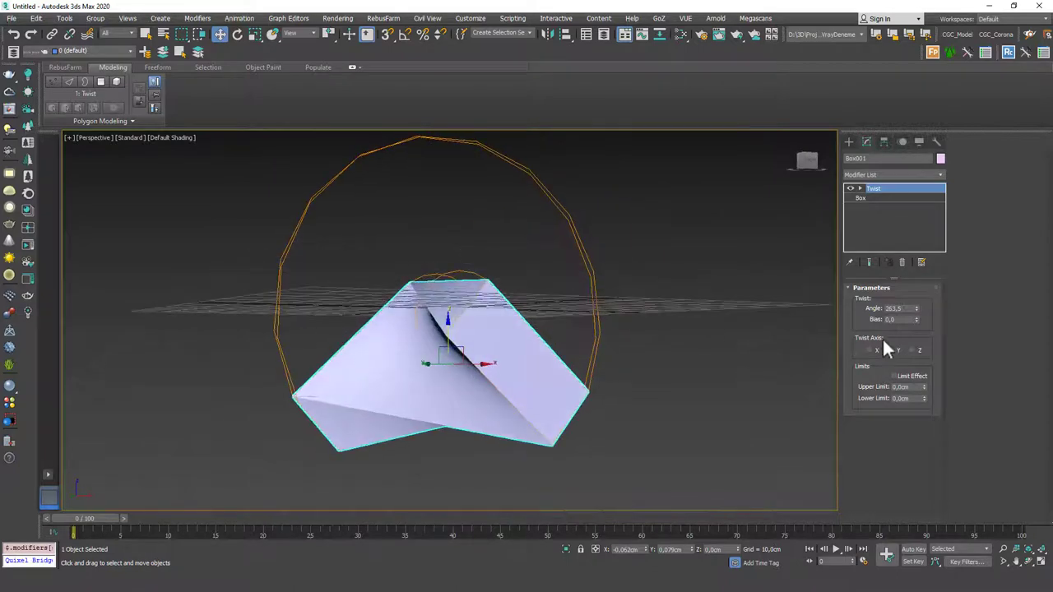
pyautogui.rightClick(916, 307)
pyautogui.moveTo(917, 309); pyautogui.dragTo(818, 496)
pyautogui.click(870, 349)
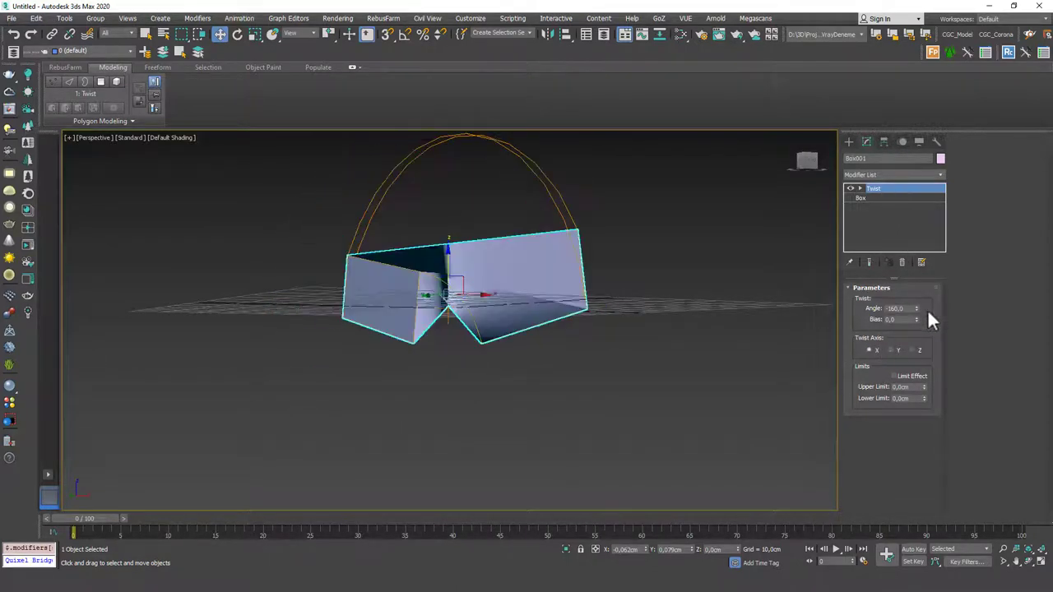
# Step: Set the Twist angle to -17.5 and the twist axis back to Z
pyautogui.moveTo(916, 309); pyautogui.dragTo(892, 37)
pyautogui.click(912, 350)
pyautogui.keyDown('alt'); pyautogui.moveTo(540, 255); pyautogui.dragTo(452, 317, button='middle'); pyautogui.keyUp('alt')
pyautogui.scroll(2, 447, 219)
pyautogui.moveTo(447, 220); pyautogui.dragTo(458, 255, button='middle')
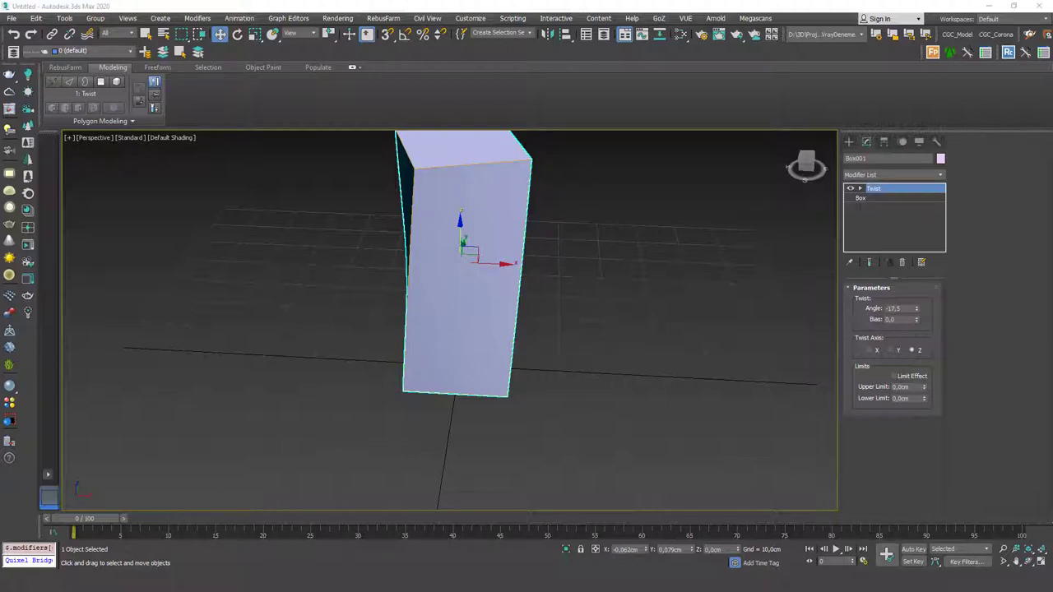
# Step: Bring up the braided gold bracelet reference image, fit its window to the picture and place it over the viewport
pyautogui.moveTo(4, 231); pyautogui.dragTo(165, 227, button='right')
pyautogui.doubleClick(166, 226)
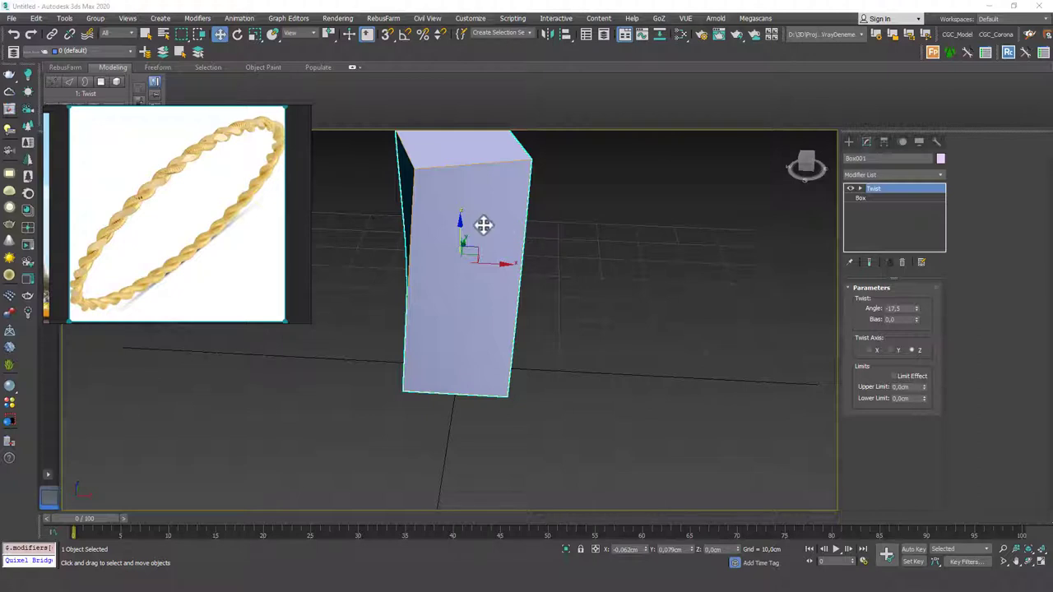
pyautogui.scroll(-2, 489, 223)
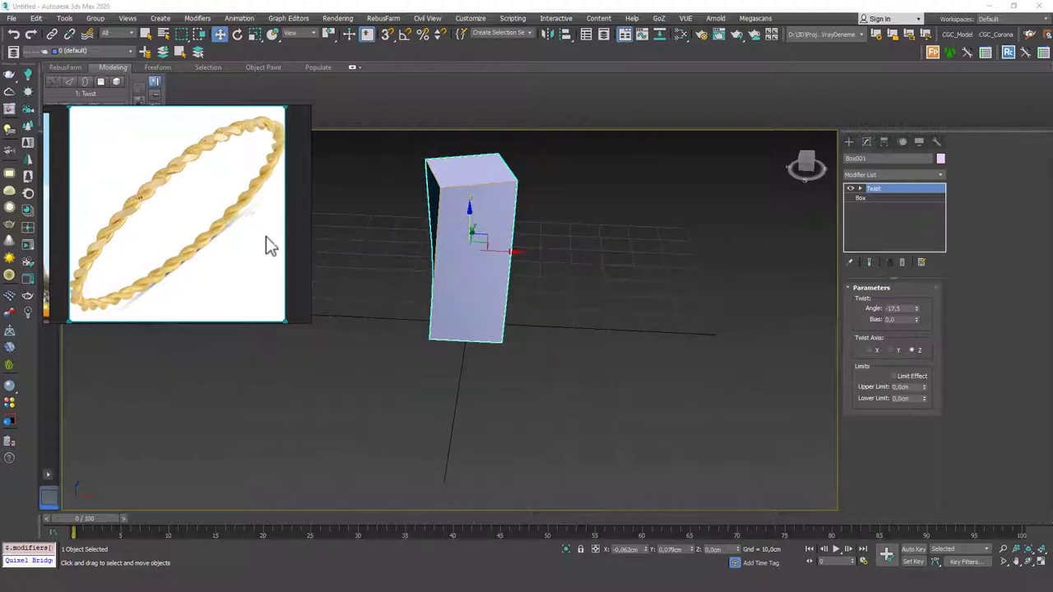
pyautogui.moveTo(229, 216); pyautogui.dragTo(205, 219)
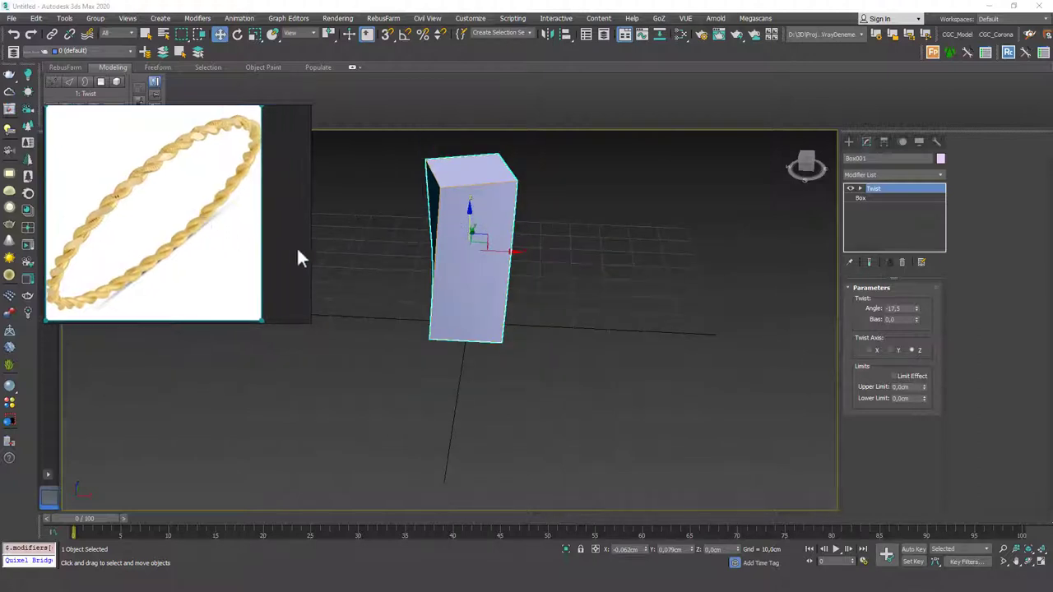
pyautogui.moveTo(308, 242); pyautogui.dragTo(268, 244)
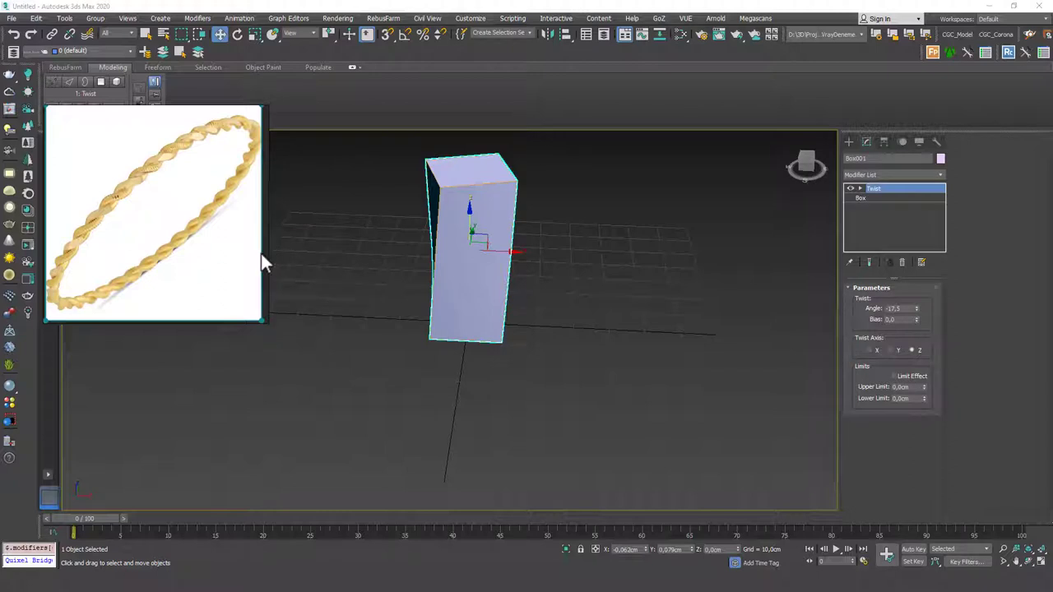
pyautogui.moveTo(228, 238); pyautogui.dragTo(238, 286)
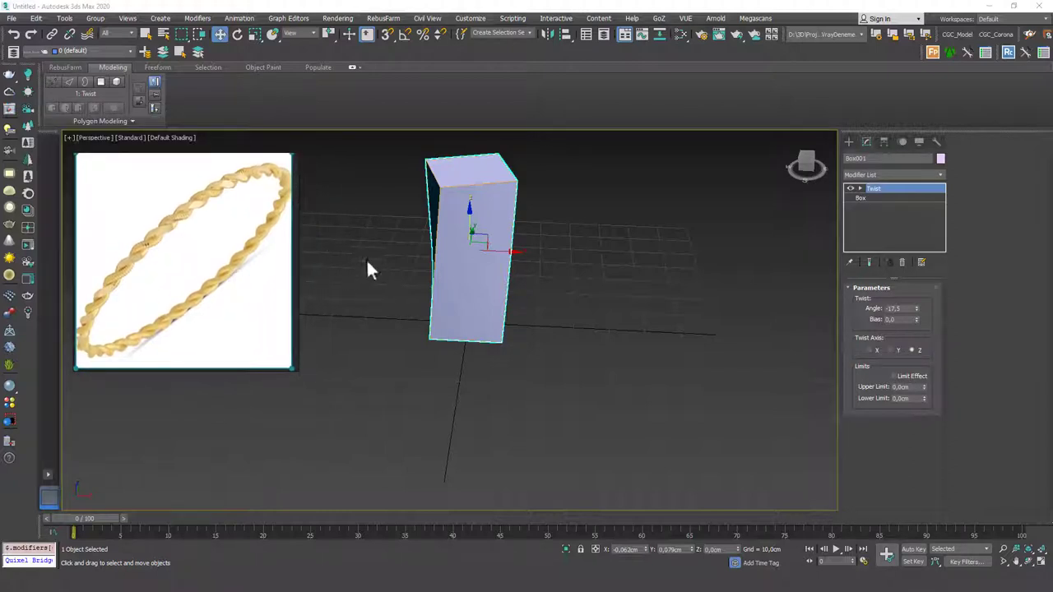
# Step: Delete the twisted box and reset the view to the empty grid
pyautogui.scroll(3, 446, 223)
pyautogui.press('Delete')
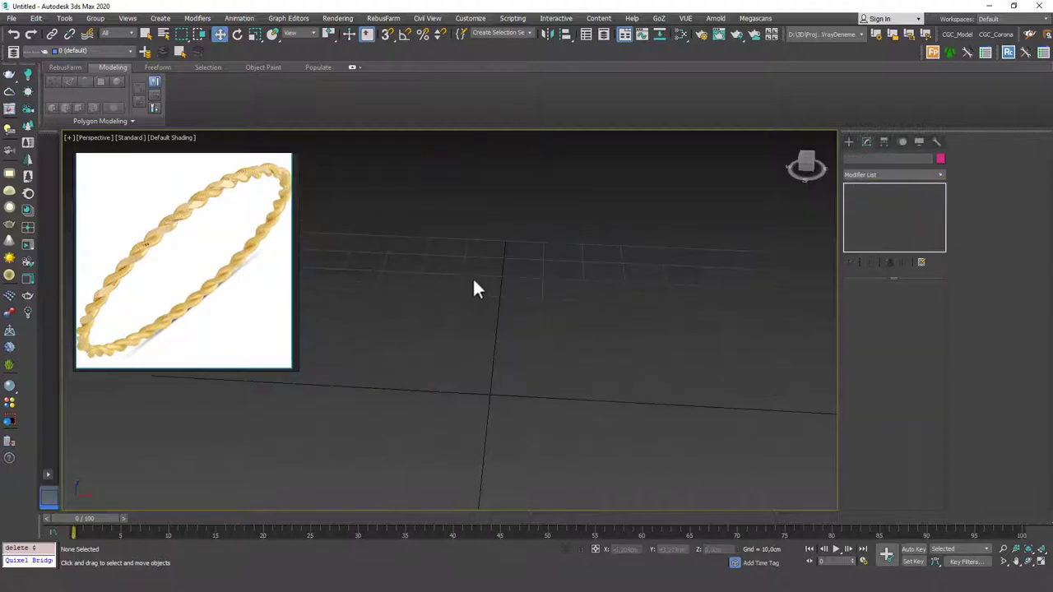
pyautogui.scroll(-4, 512, 382)
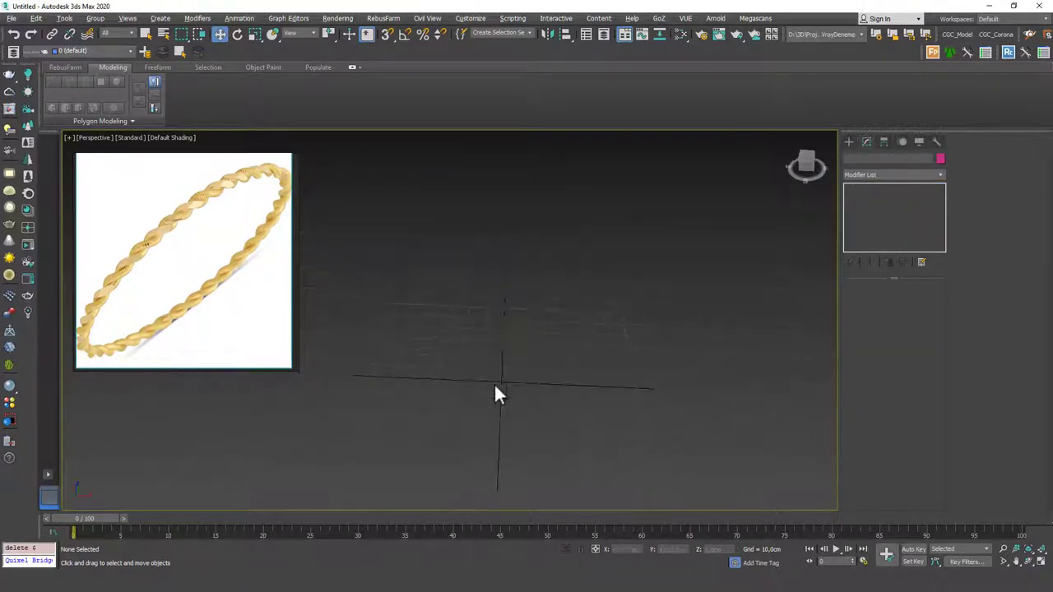
pyautogui.press('z')
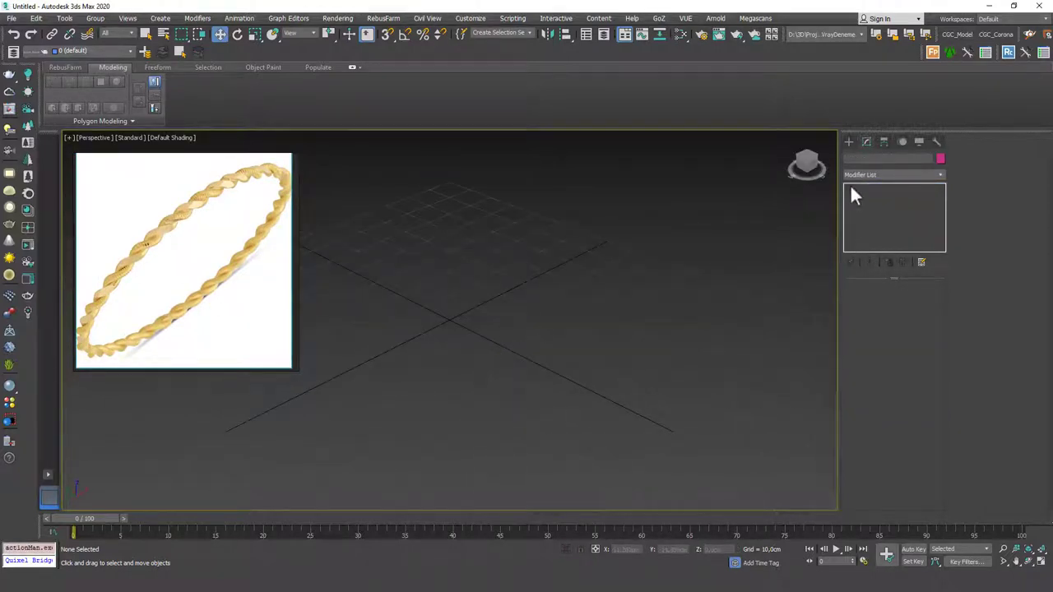
# Step: Create an upright cylinder near the grid origin, about 3.3 cm in radius and 49.7 cm high, and show its parameters
pyautogui.click(848, 142)
pyautogui.click(870, 231)
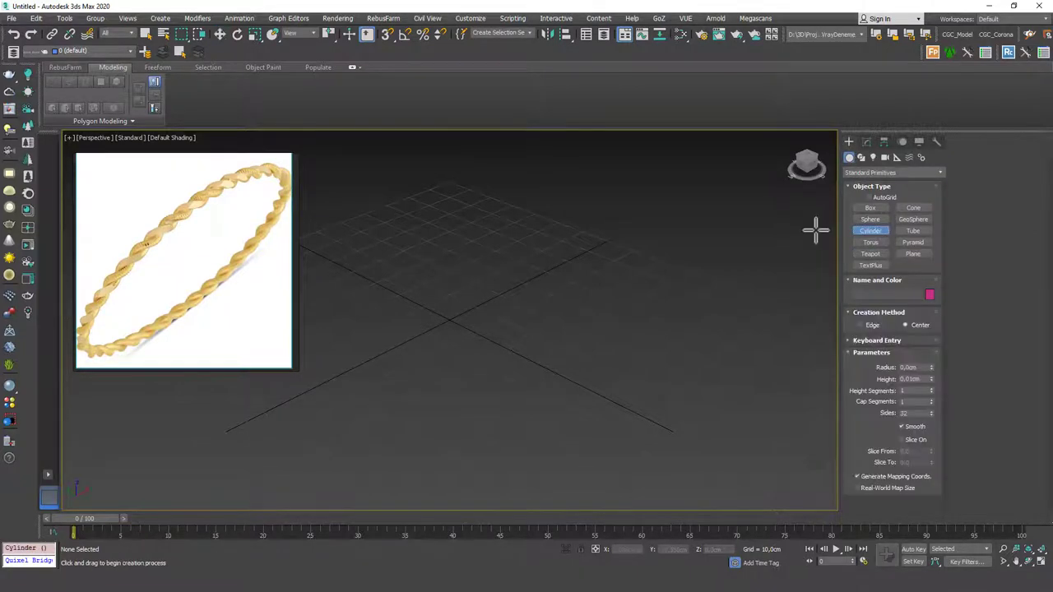
pyautogui.keyDown('alt'); pyautogui.moveTo(508, 334); pyautogui.dragTo(491, 345, button='middle'); pyautogui.keyUp('alt')
pyautogui.moveTo(492, 346); pyautogui.dragTo(504, 355)
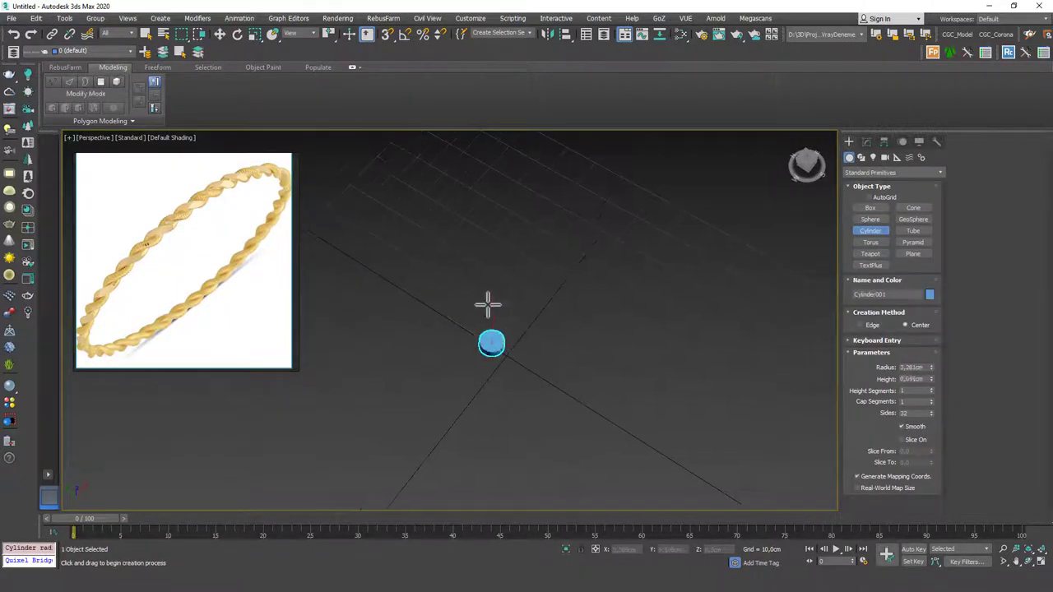
pyautogui.click(518, 168)
pyautogui.rightClick(518, 167)
pyautogui.click(867, 141)
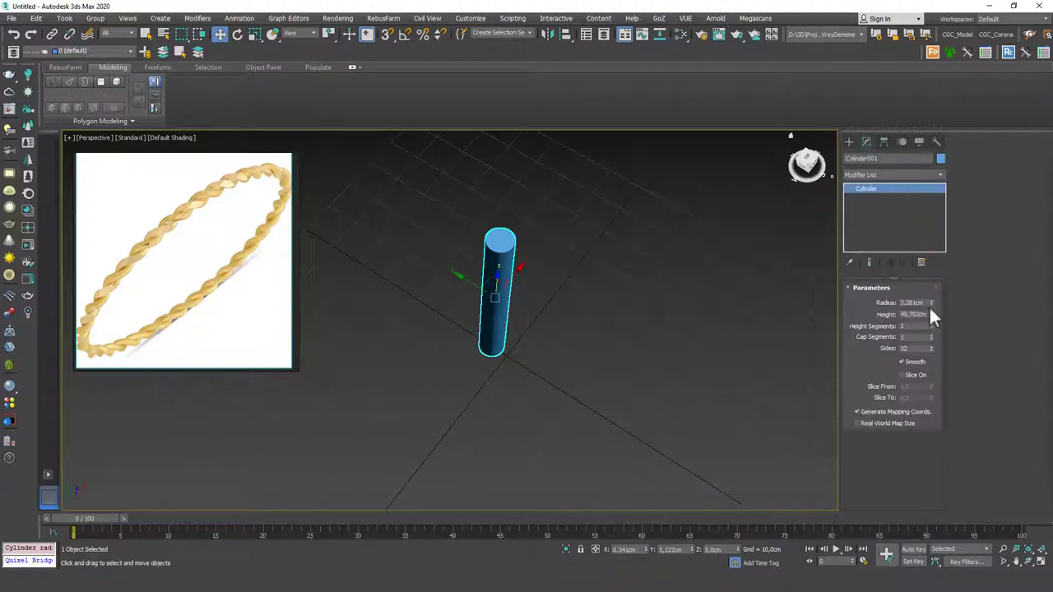
# Step: Set the cylinder's height to 30 cm and reduce its radius to 0.5 cm
pyautogui.doubleClick(920, 303)
pyautogui.write('1')
pyautogui.press('Return')
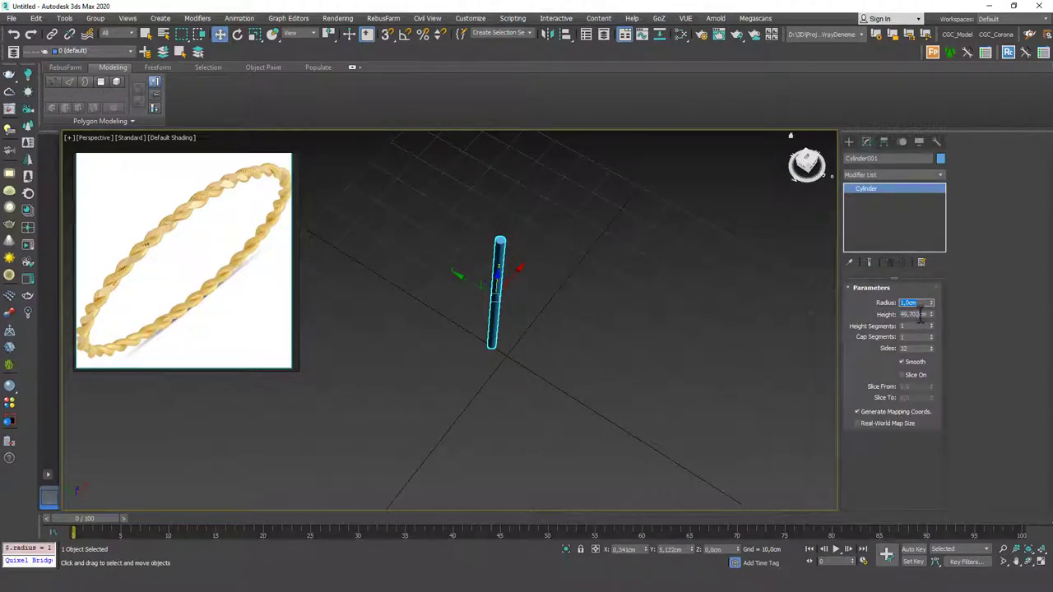
pyautogui.doubleClick(918, 315)
pyautogui.write('30')
pyautogui.press('Return')
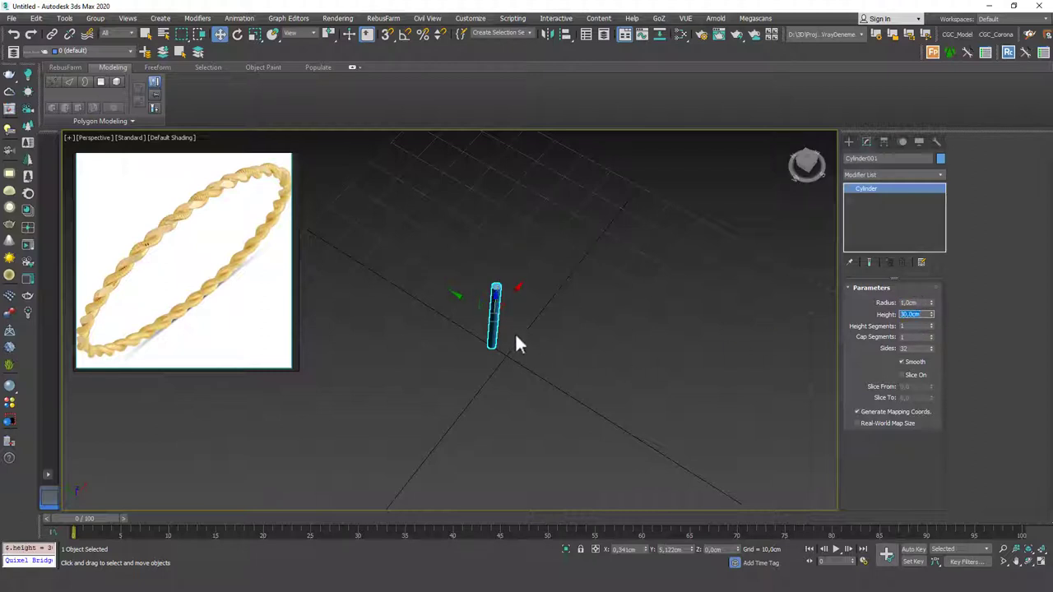
pyautogui.doubleClick(917, 302)
pyautogui.write('0,5')
pyautogui.press('Return')
pyautogui.moveTo(519, 349); pyautogui.dragTo(550, 356, button='middle')
pyautogui.scroll(5, 533, 338)
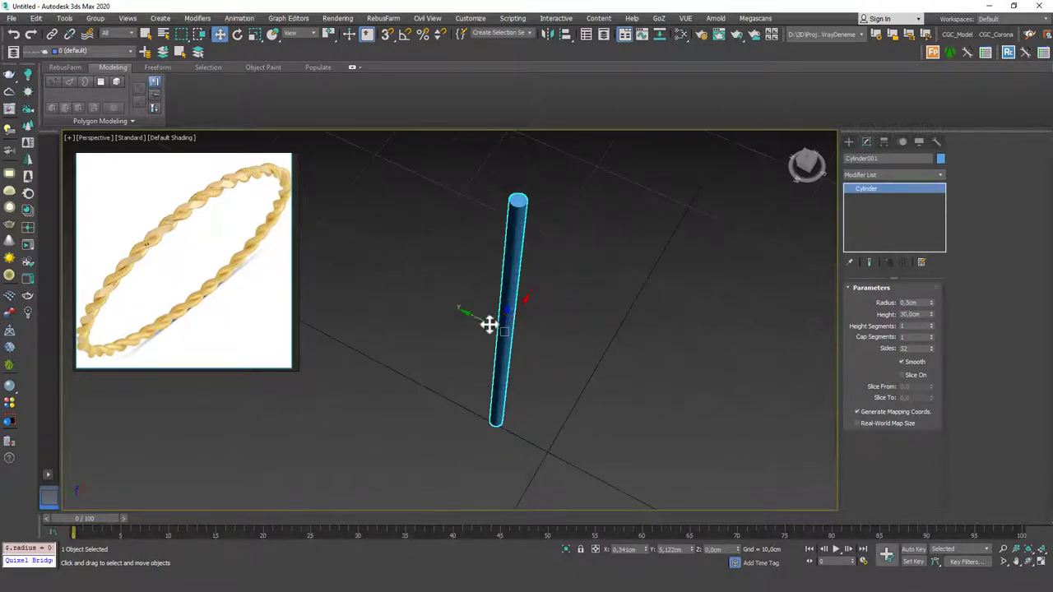
# Step: Set the cylinder's X and Y position to 0, then try copying it alongside and cancel the copy
pyautogui.rightClick(648, 551)
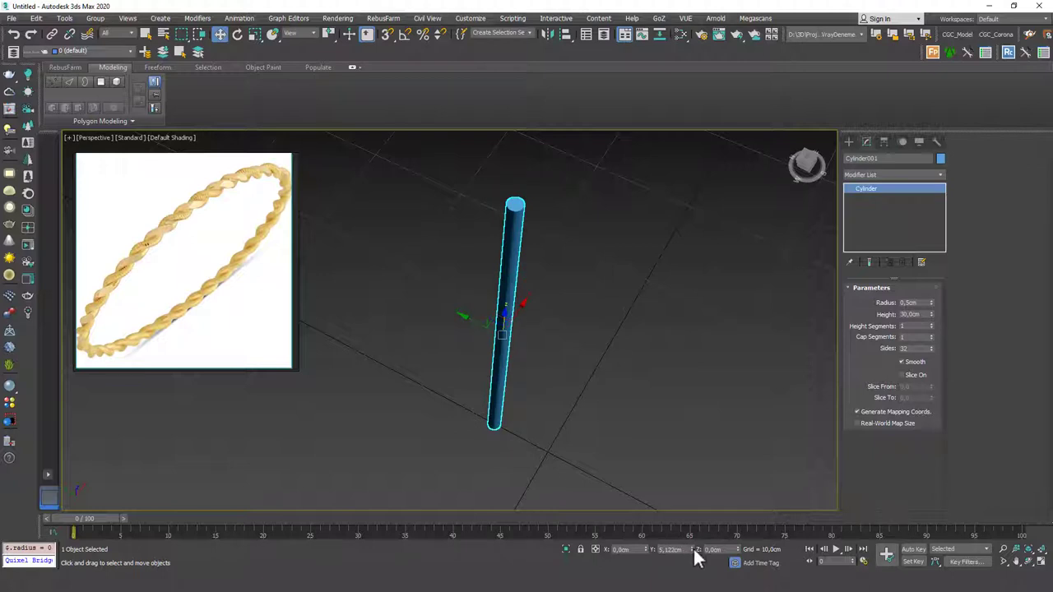
pyautogui.rightClick(694, 549)
pyautogui.keyDown('shift'); pyautogui.moveTo(534, 350); pyautogui.dragTo(551, 363); pyautogui.keyUp('shift')
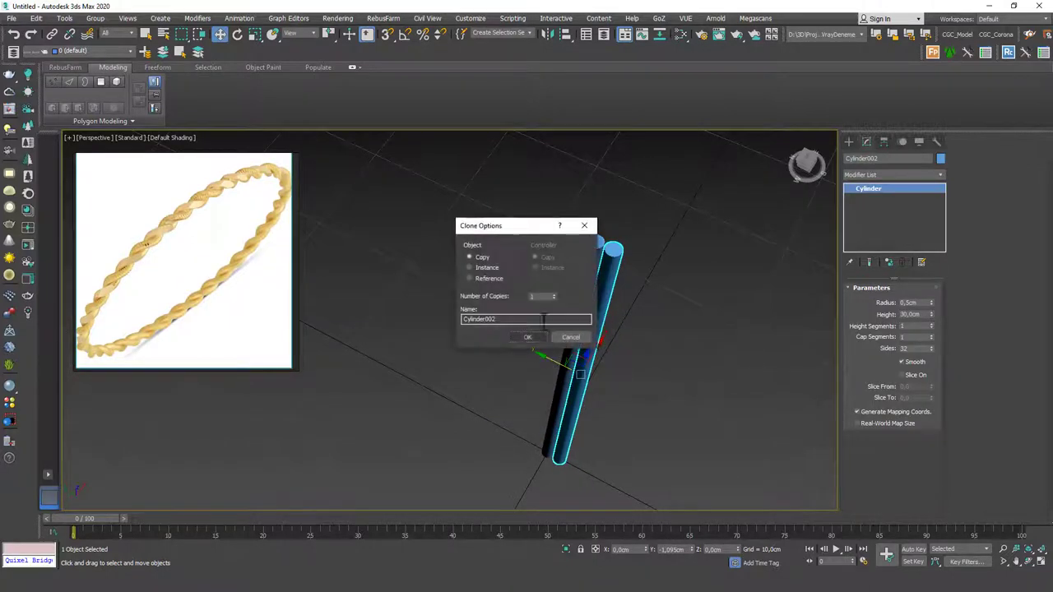
pyautogui.click(589, 337)
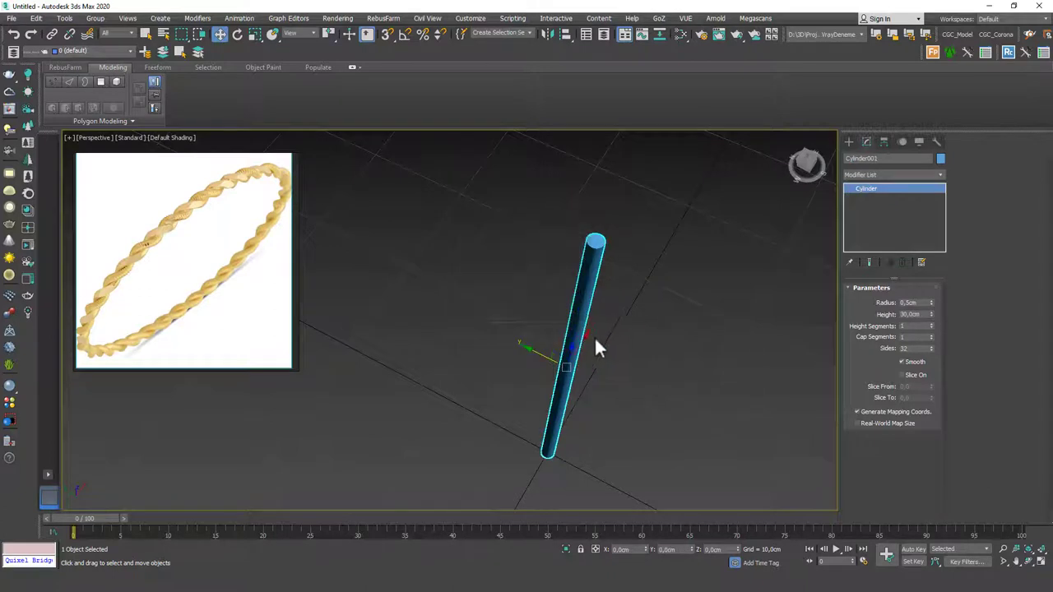
# Step: Show edged faces and raise the cylinder's height segments to 121
pyautogui.press('F4')
pyautogui.keyDown('alt'); pyautogui.moveTo(576, 346); pyautogui.dragTo(529, 294, button='middle'); pyautogui.keyUp('alt')
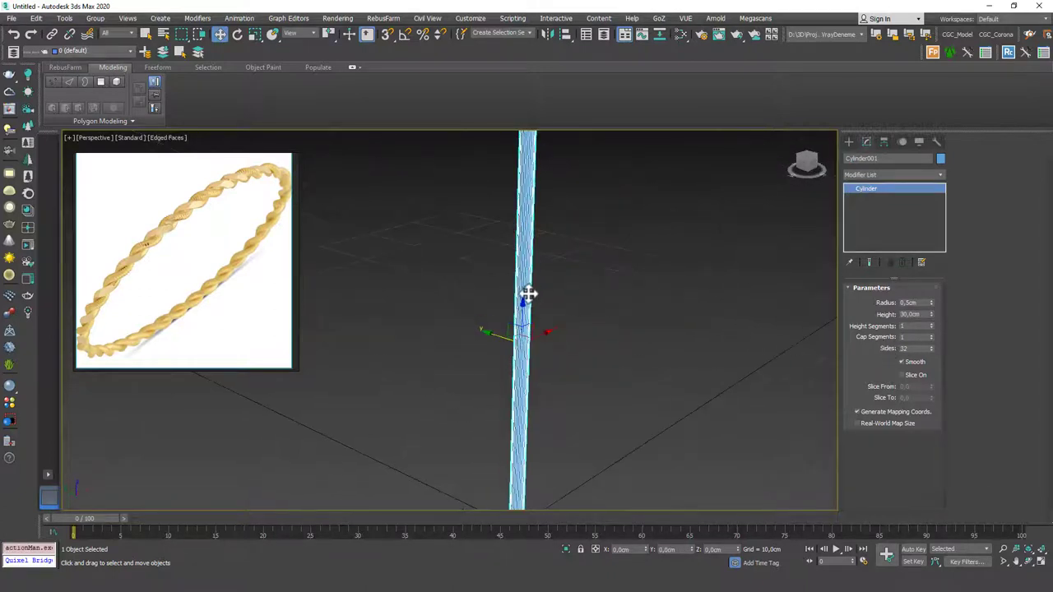
pyautogui.moveTo(928, 326); pyautogui.dragTo(928, 262)
# Step: Make one independent copy of the cylinder beside it along the Y axis, at about -1.12 cm
pyautogui.keyDown('alt'); pyautogui.moveTo(580, 333); pyautogui.dragTo(589, 344, button='middle'); pyautogui.keyUp('alt')
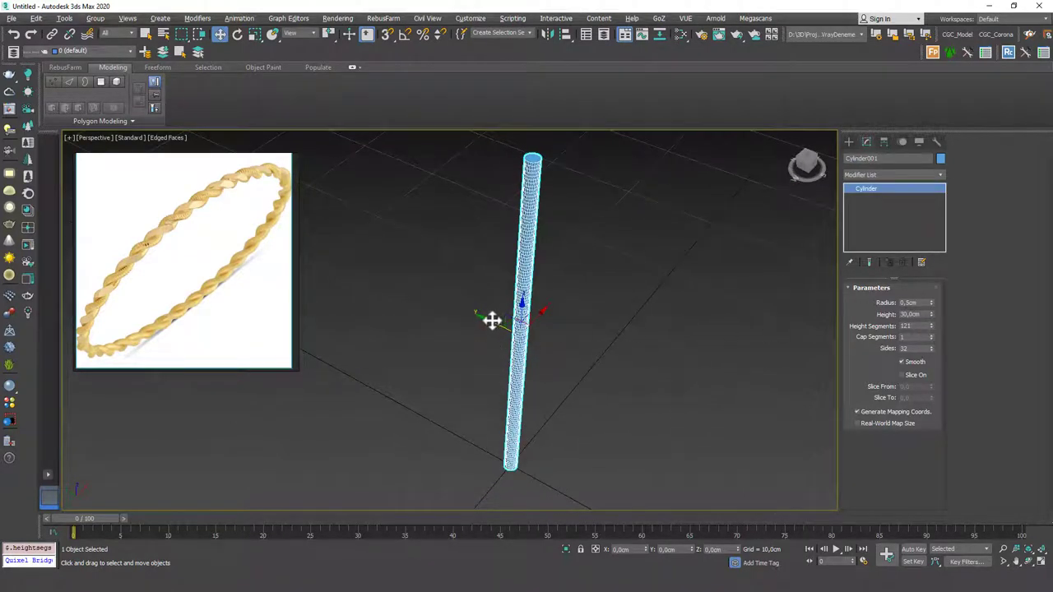
pyautogui.moveTo(492, 320)
pyautogui.keyDown('shift'); pyautogui.mouseDown()
pyautogui.moveTo(513, 331)
pyautogui.moveTo(506, 326)
pyautogui.mouseUp(); pyautogui.keyUp('shift')
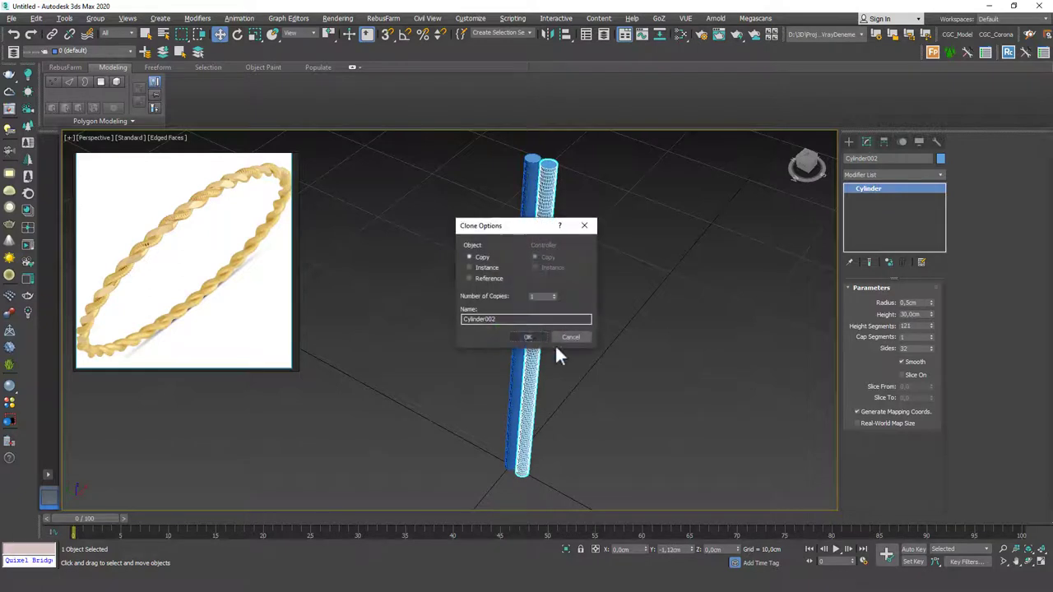
pyautogui.click(529, 338)
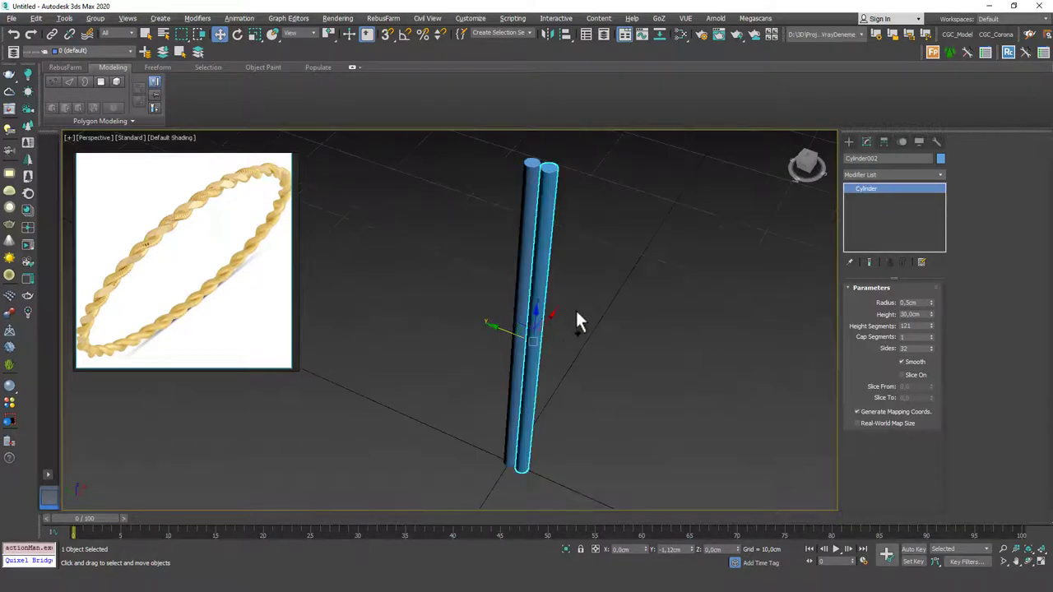
# Step: Select both cylinders together and add a shared Twist modifier to them
pyautogui.scroll(-2, 576, 321)
pyautogui.moveTo(487, 312); pyautogui.dragTo(474, 326)
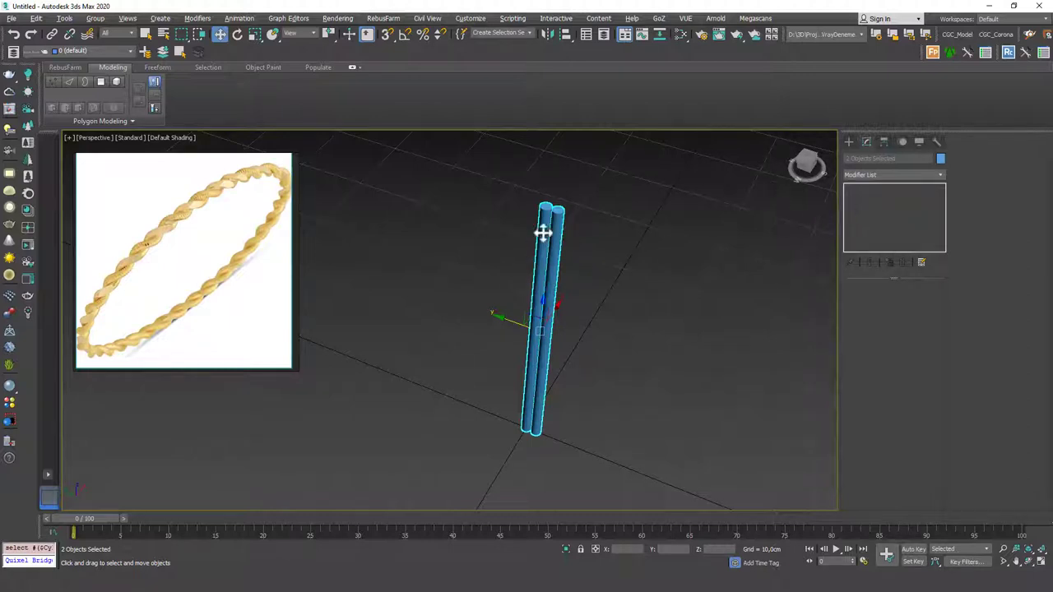
pyautogui.click(871, 174)
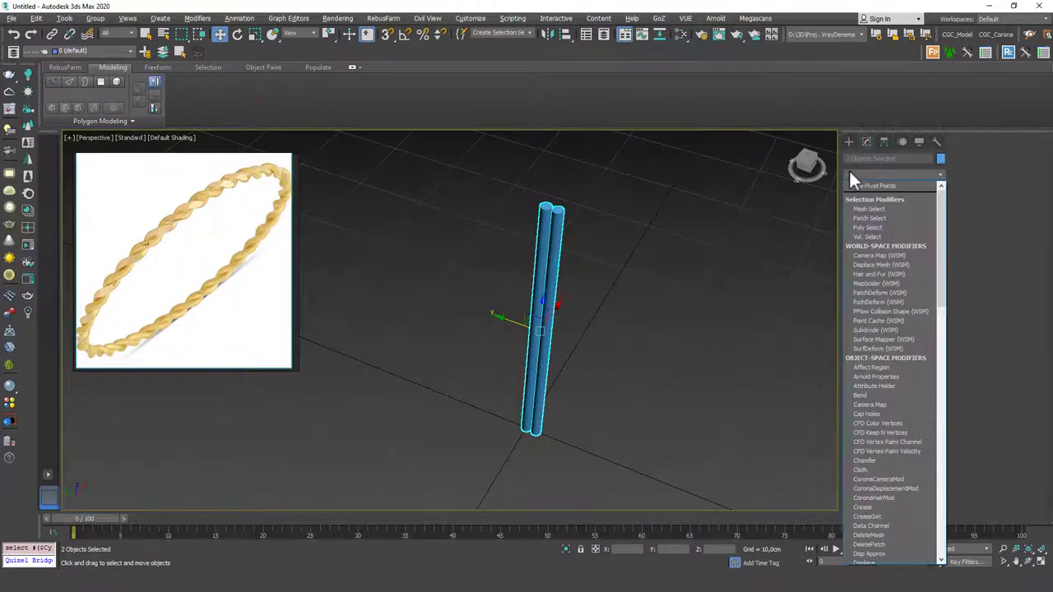
pyautogui.write('tw')
pyautogui.press('Return')
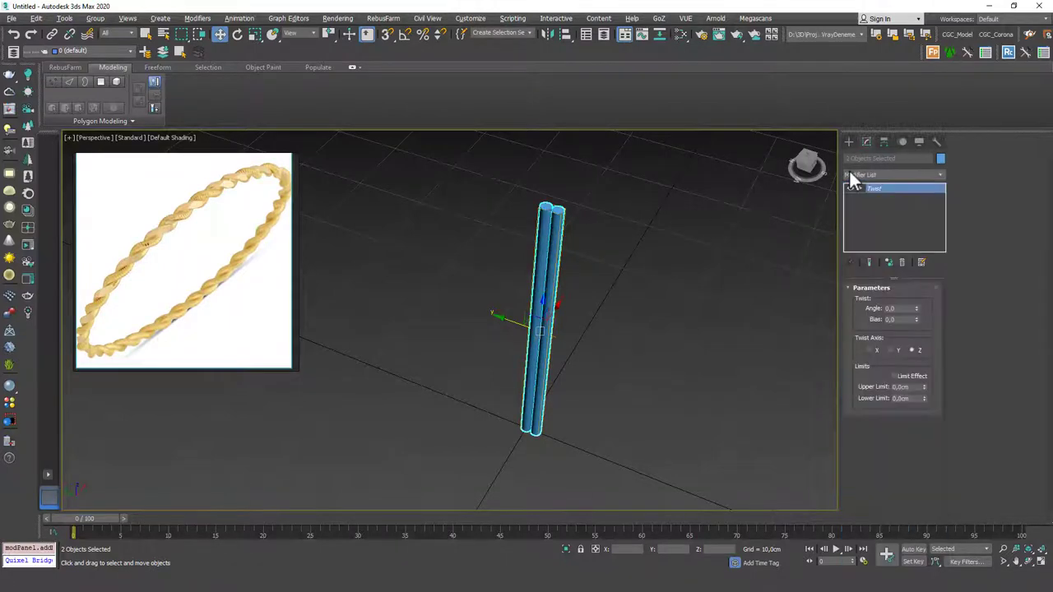
# Step: Try several Twist angles on the cylinder pair, including 300 and 1000
pyautogui.moveTo(916, 310); pyautogui.dragTo(853, 5)
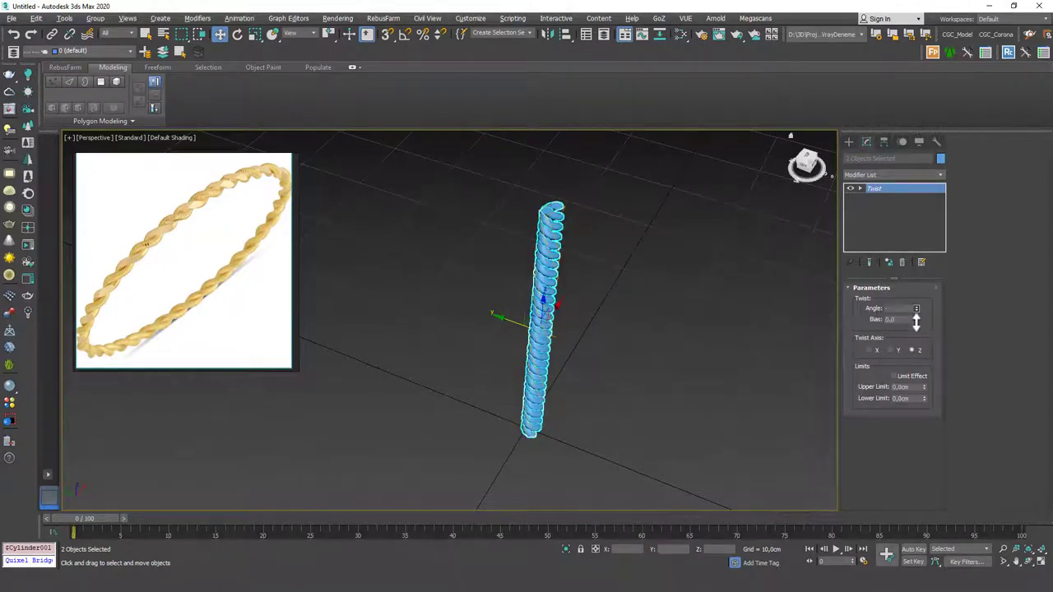
pyautogui.moveTo(917, 323); pyautogui.dragTo(901, 463)
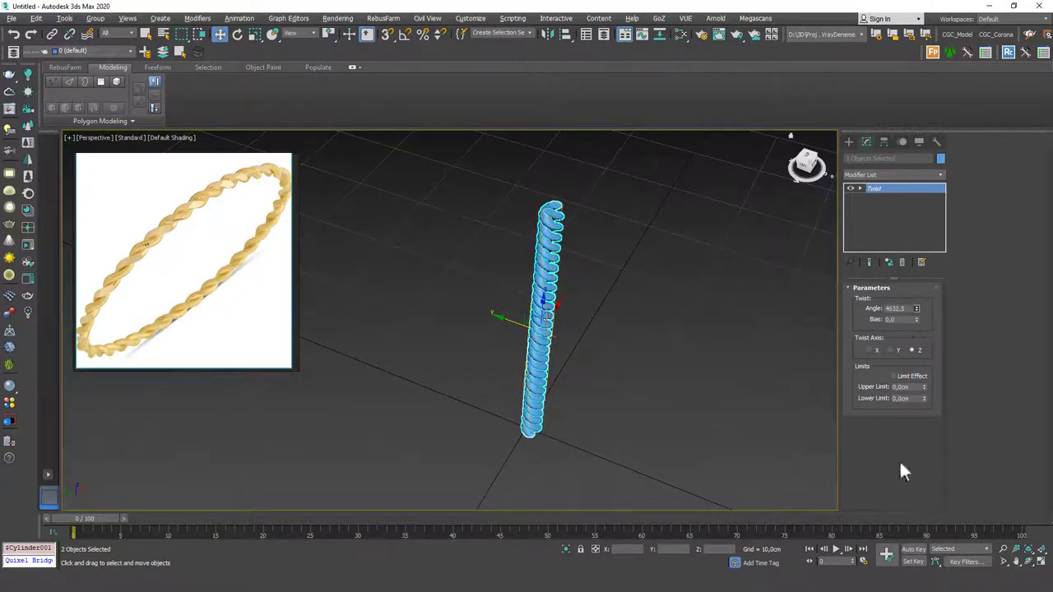
pyautogui.doubleClick(897, 308)
pyautogui.write('300')
pyautogui.press('Return')
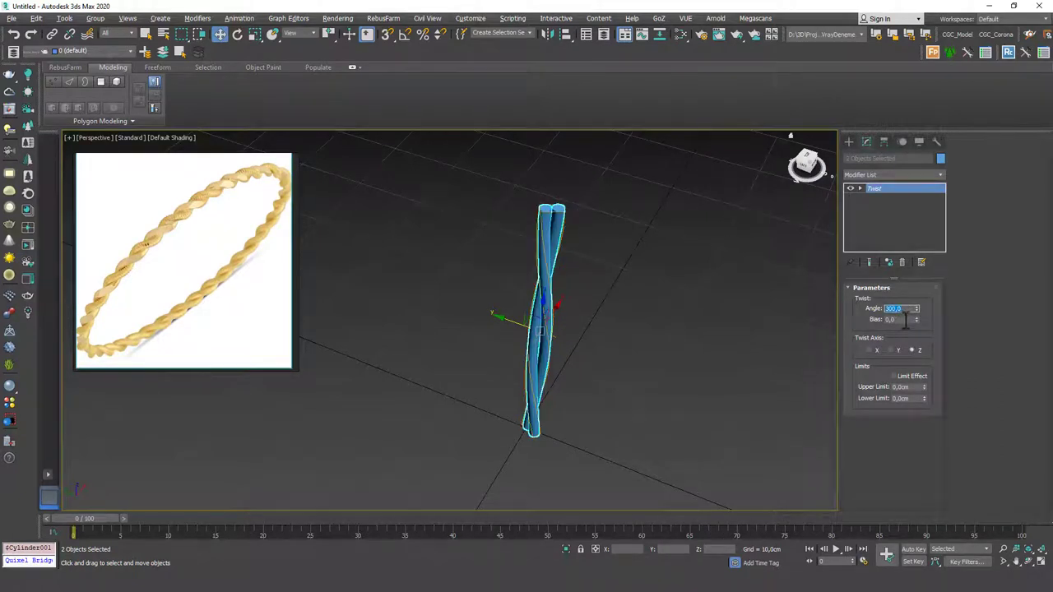
pyautogui.write('1000')
pyautogui.press('Return')
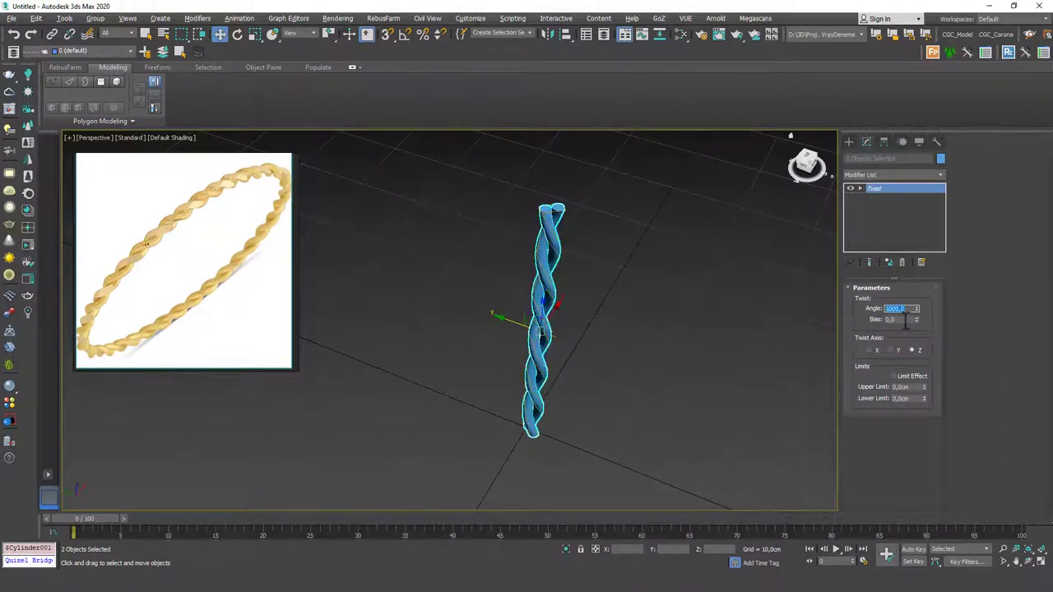
# Step: Switch to the Windows Calculator, multiply 360 by 6, and return to 3ds Max
pyautogui.press('super')
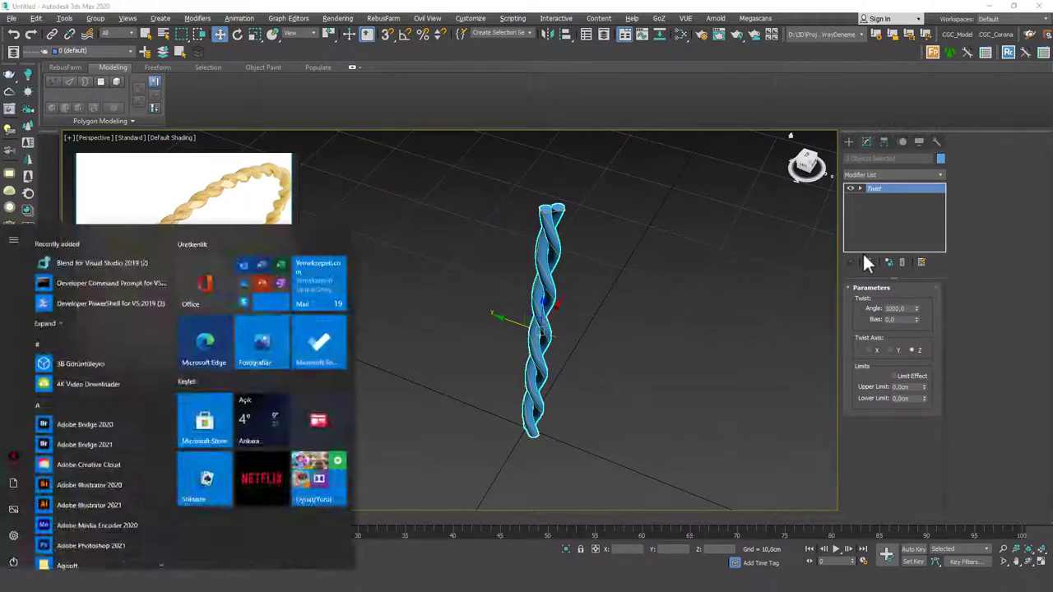
pyautogui.write('calc')
pyautogui.press('Return')
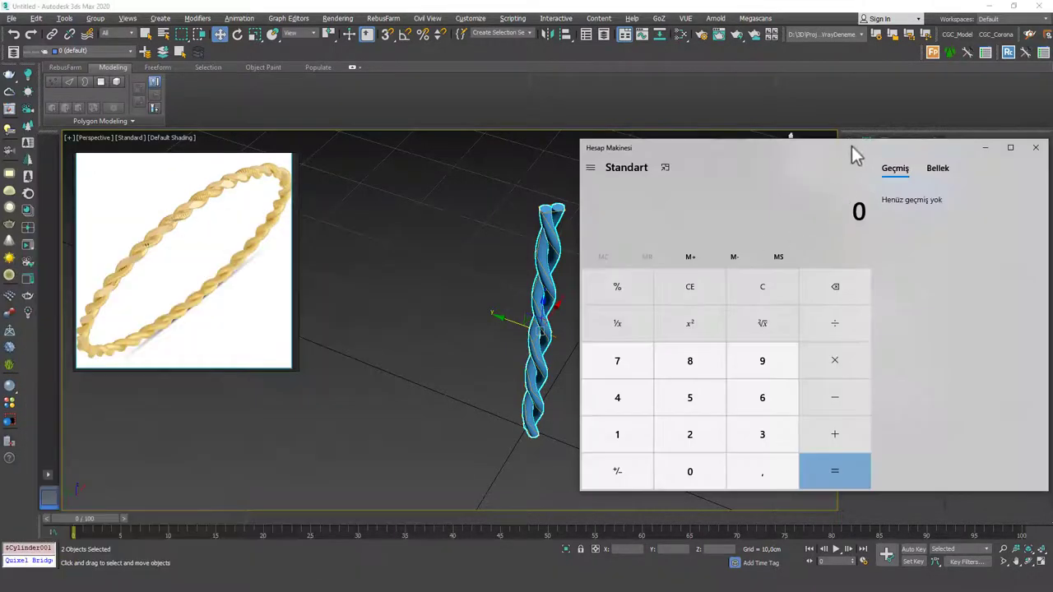
pyautogui.moveTo(852, 146); pyautogui.dragTo(519, 57)
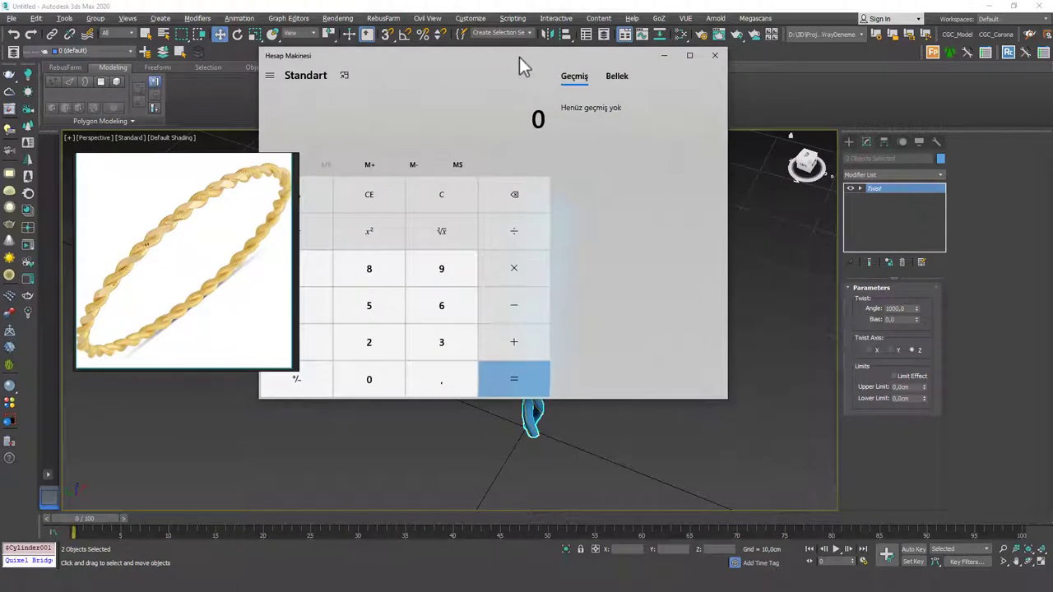
pyautogui.write('360')
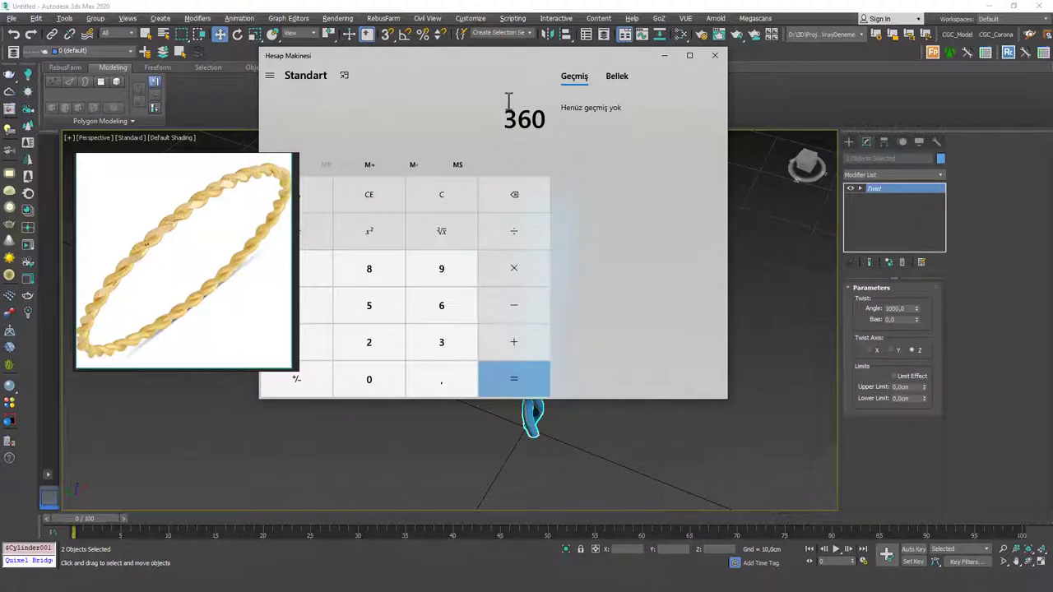
pyautogui.press('*')
pyautogui.write('6')
pyautogui.press('Return')
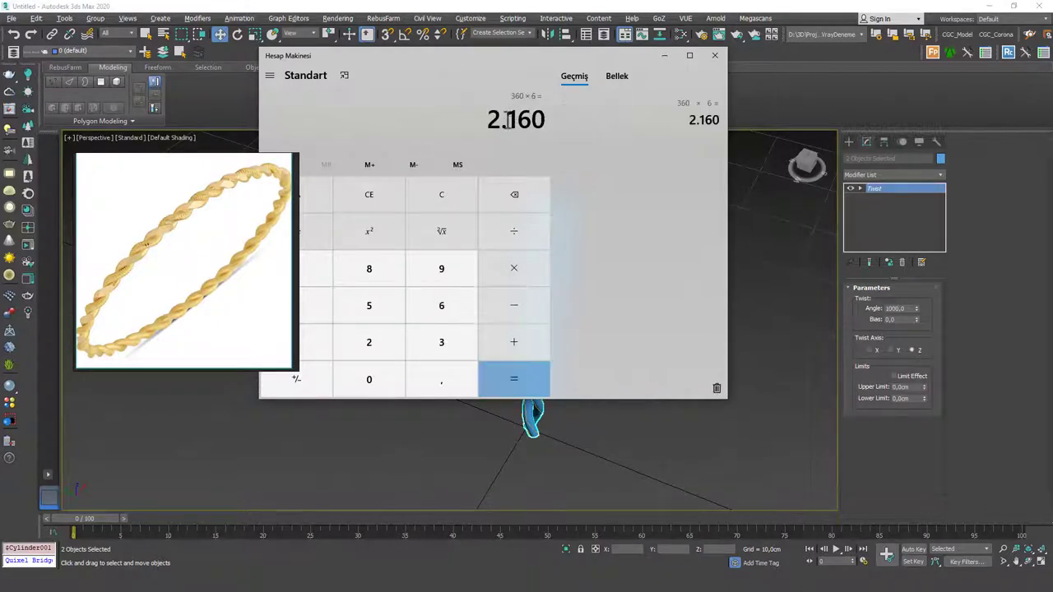
pyautogui.click(667, 55)
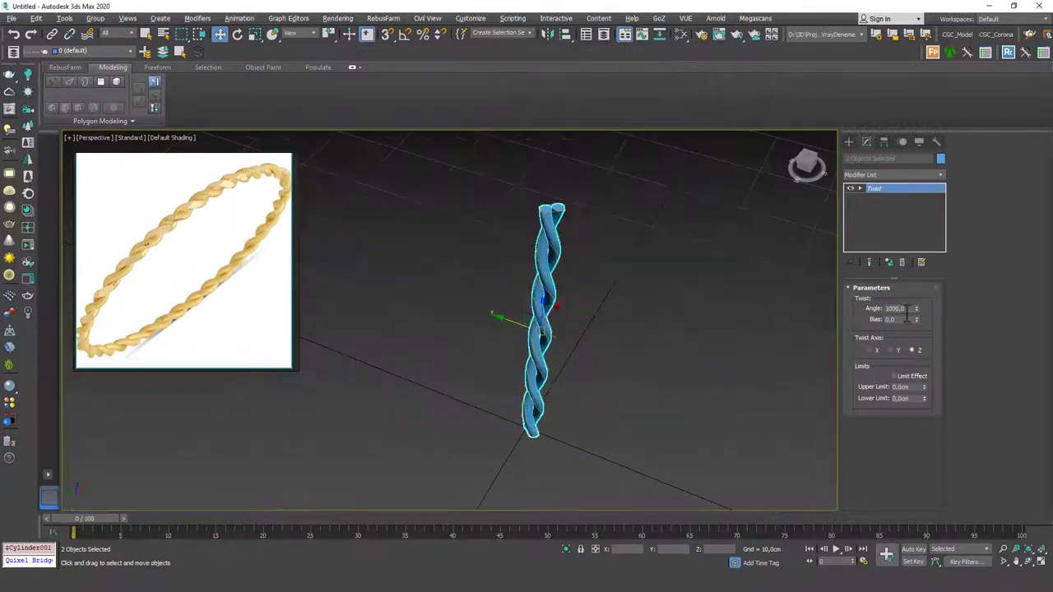
# Step: Set the Twist angle of the cylinder pair to 2160
pyautogui.doubleClick(897, 309)
pyautogui.write('2160')
pyautogui.press('Return')
# Step: Examine the twisted strands up close and from several angles, checking the braid shape and the gaps between them
pyautogui.click(463, 324)
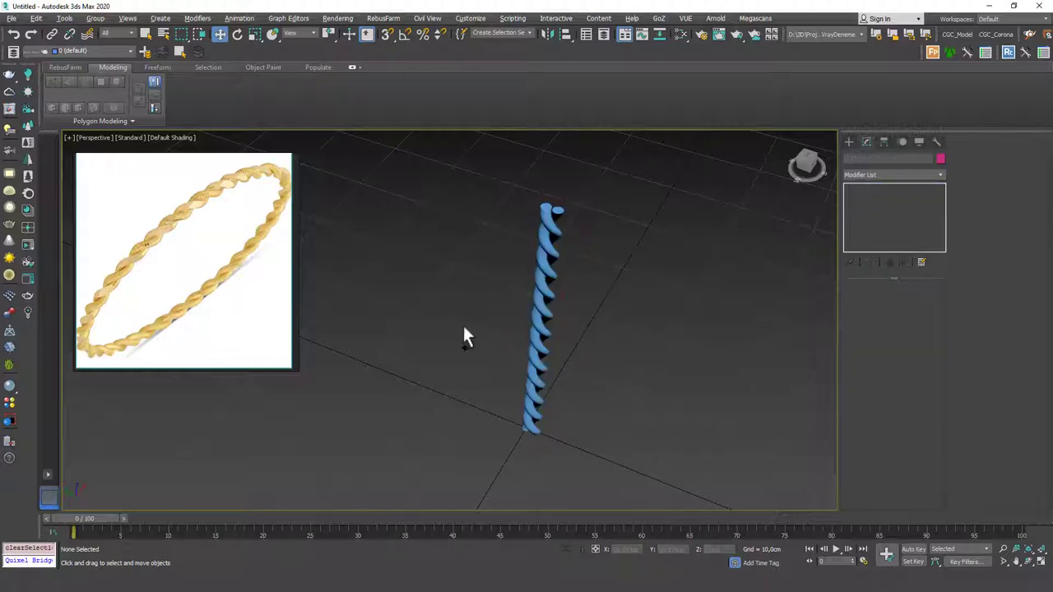
pyautogui.scroll(-3, 502, 321)
pyautogui.keyDown('alt'); pyautogui.moveTo(527, 325); pyautogui.dragTo(553, 236, button='middle'); pyautogui.keyUp('alt')
pyautogui.click(512, 266)
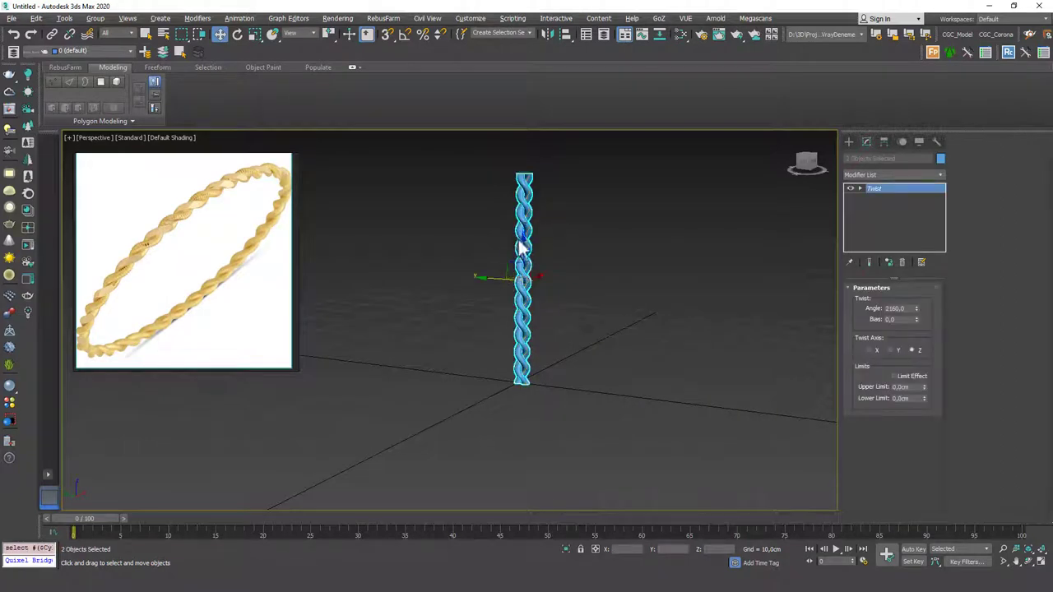
pyautogui.press('z')
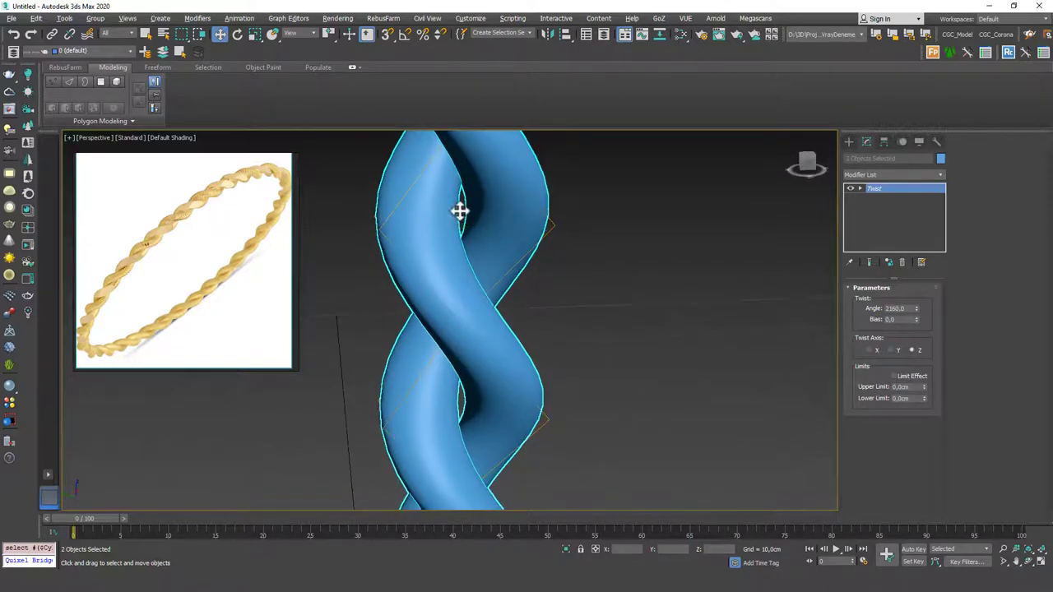
pyautogui.scroll(-4, 486, 281)
pyautogui.scroll(-4, 486, 281)
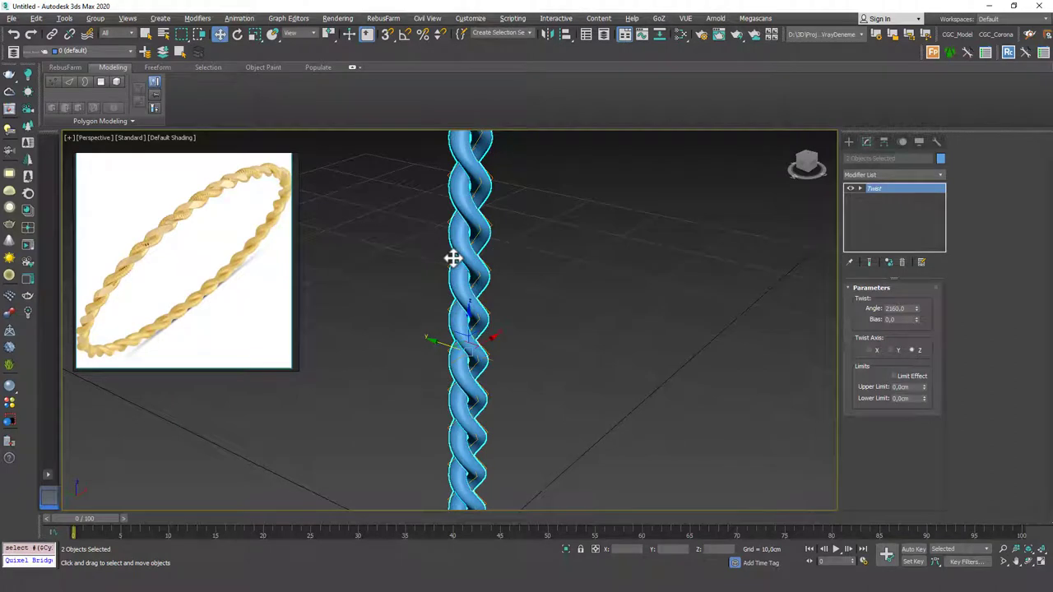
pyautogui.scroll(-4, 470, 343)
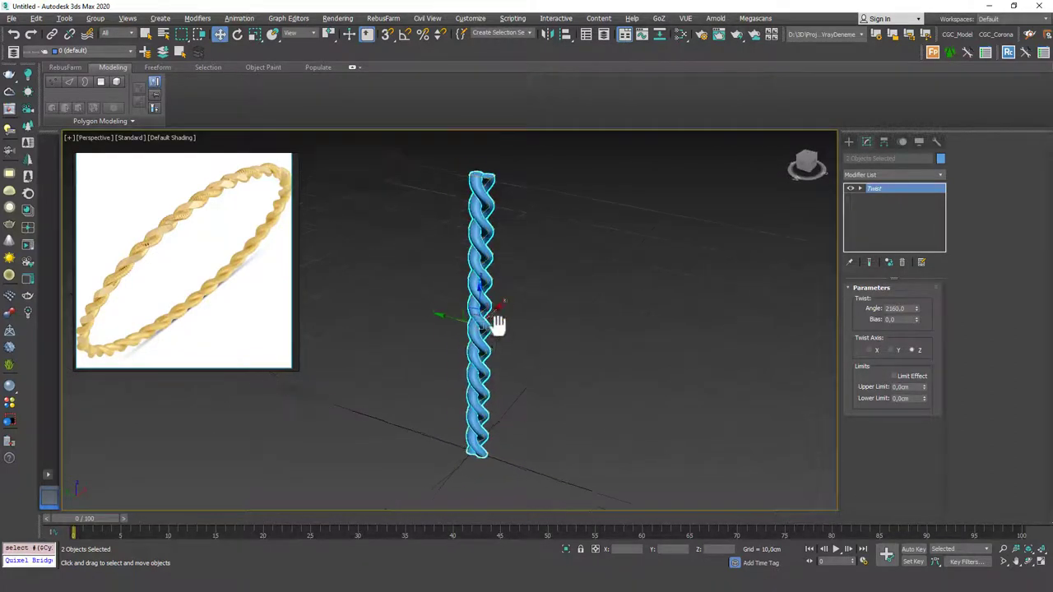
# Step: Add a Bend modifier above Twist on both twisted cylinders
pyautogui.moveTo(529, 217); pyautogui.dragTo(415, 304)
pyautogui.click(896, 174)
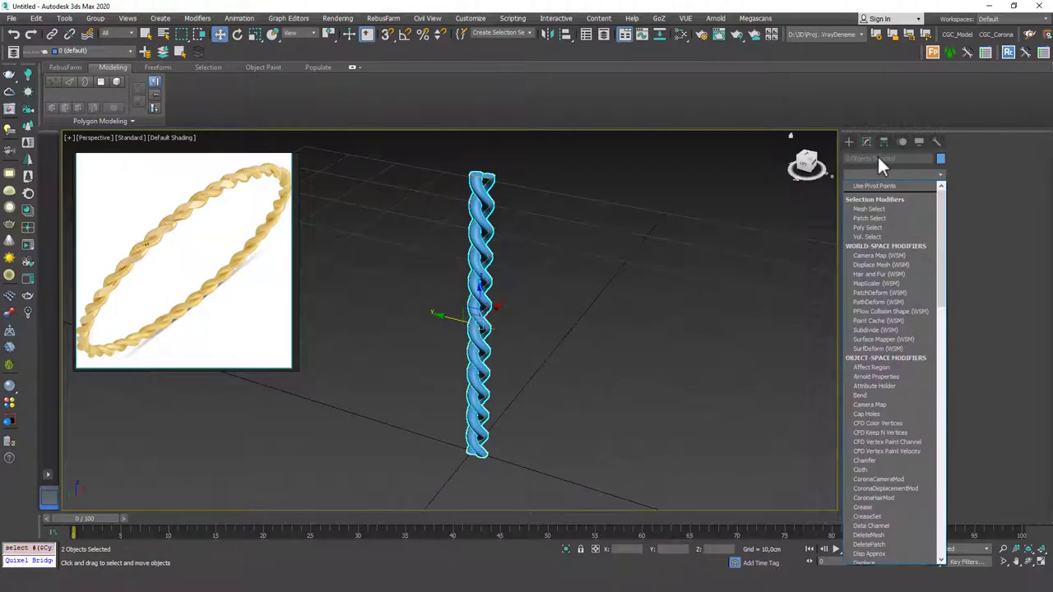
pyautogui.press('b')
pyautogui.press('Return')
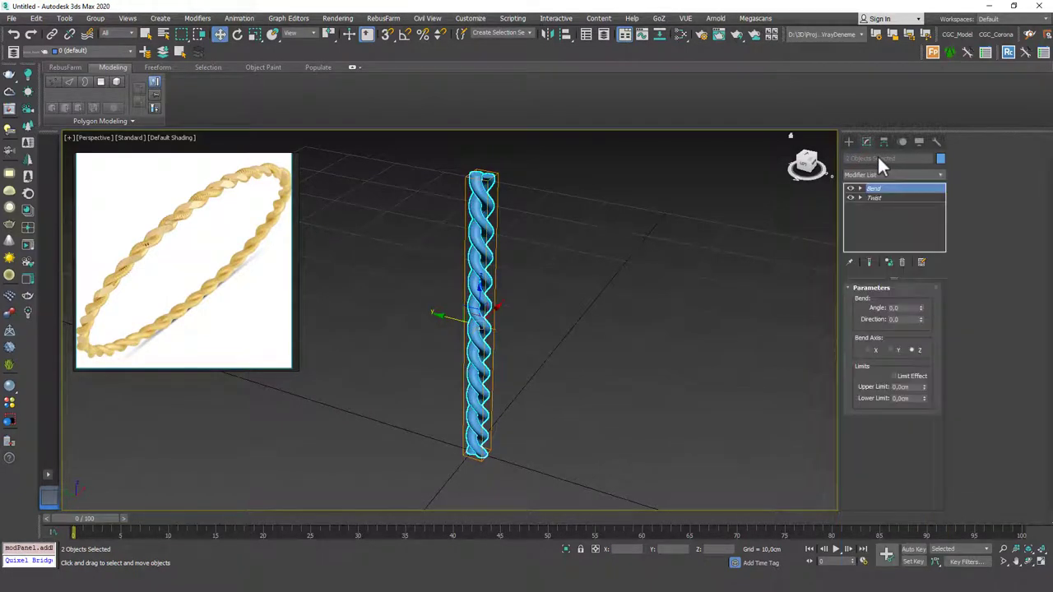
# Step: Set the Bend angle to 360 so the braid closes into a full ring
pyautogui.moveTo(921, 307); pyautogui.dragTo(920, 239)
pyautogui.keyDown('alt'); pyautogui.moveTo(607, 293); pyautogui.dragTo(473, 303, button='middle'); pyautogui.keyUp('alt')
pyautogui.moveTo(920, 308)
pyautogui.mouseDown()
pyautogui.moveTo(910, 140)
pyautogui.moveTo(906, 299)
pyautogui.mouseUp()
pyautogui.click(910, 308)
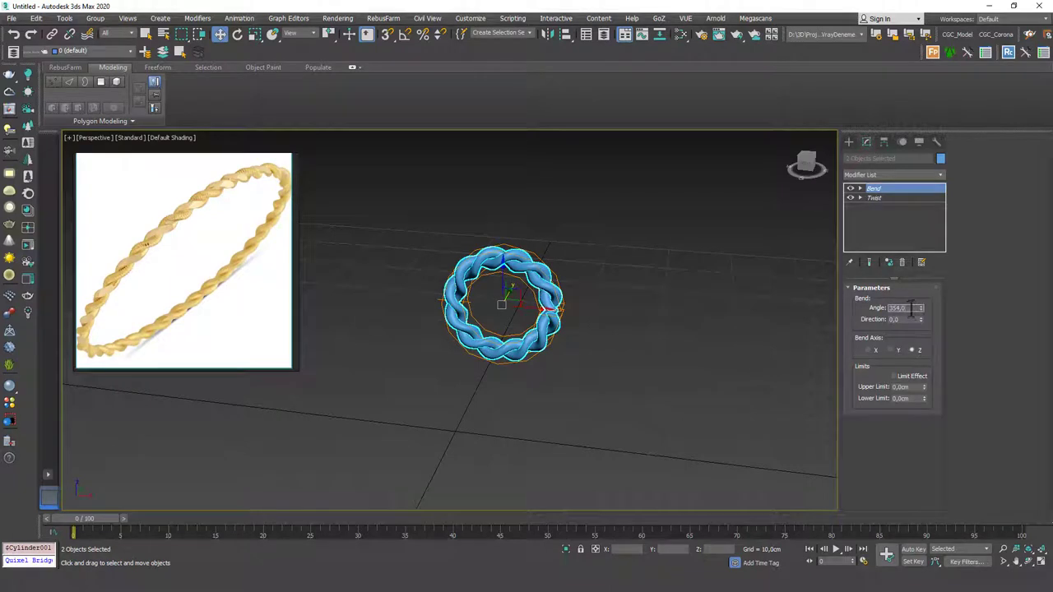
pyautogui.write('360')
pyautogui.press('Return')
pyautogui.click(609, 285)
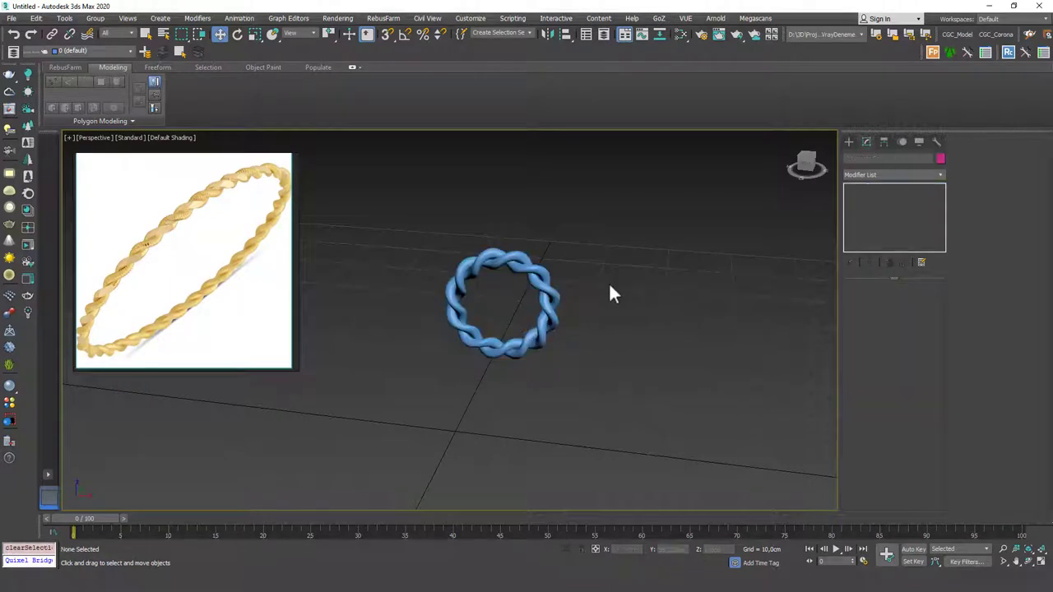
pyautogui.scroll(-3, 592, 300)
pyautogui.keyDown('alt'); pyautogui.moveTo(592, 300); pyautogui.dragTo(451, 258, button='middle'); pyautogui.keyUp('alt')
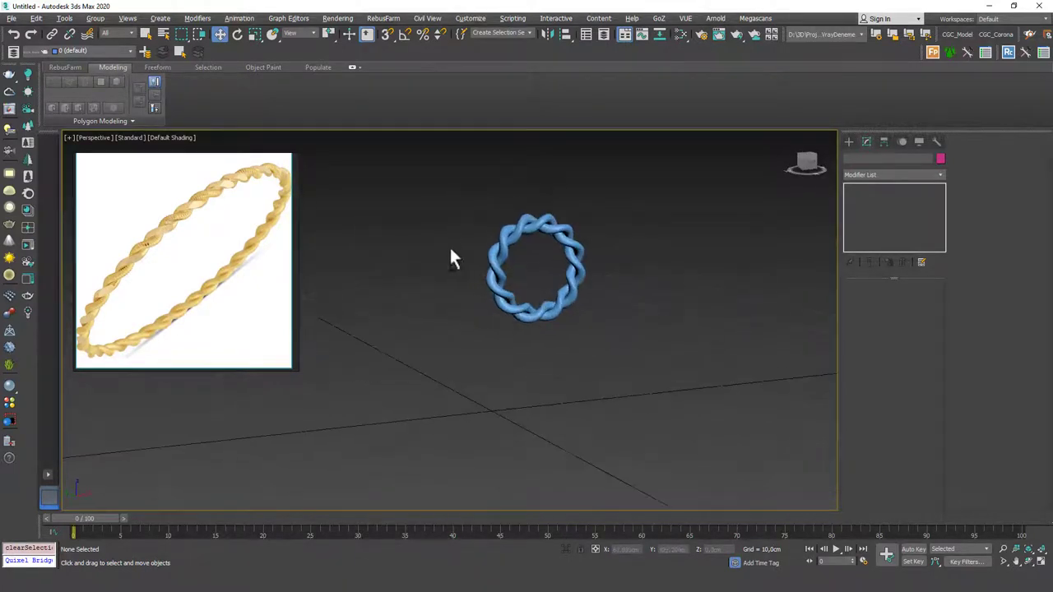
# Step: Set the base cylinder height to 60 cm for each of the two strands separately
pyautogui.click(494, 276)
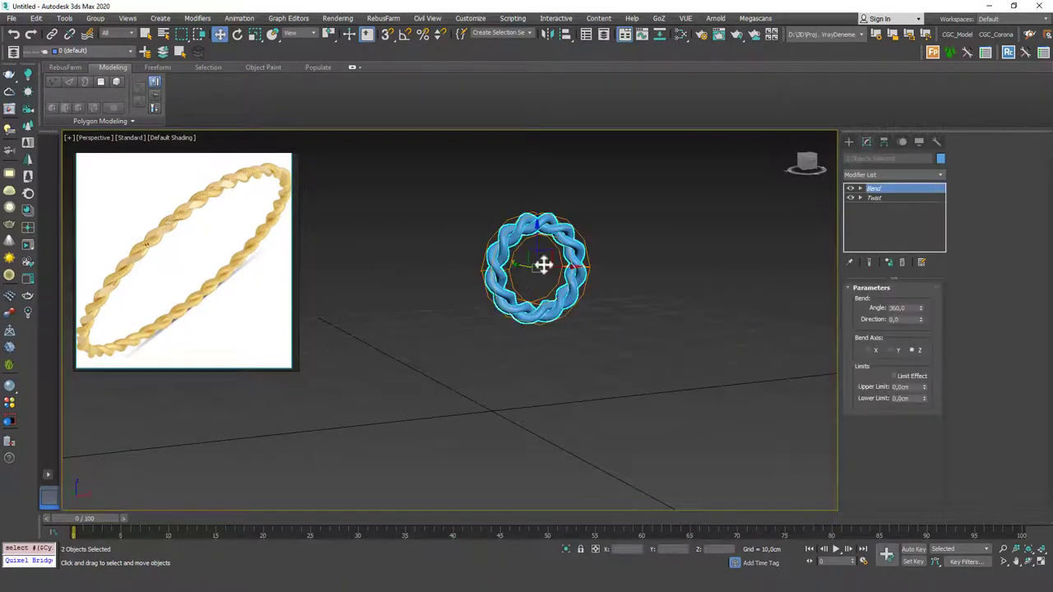
pyautogui.click(646, 295)
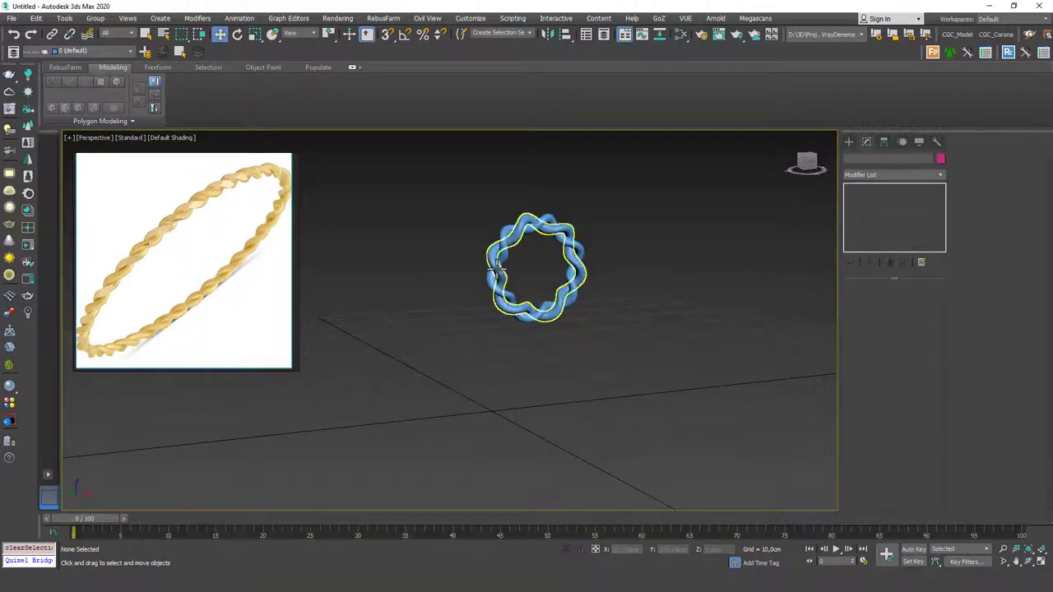
pyautogui.click(494, 270)
pyautogui.click(887, 207)
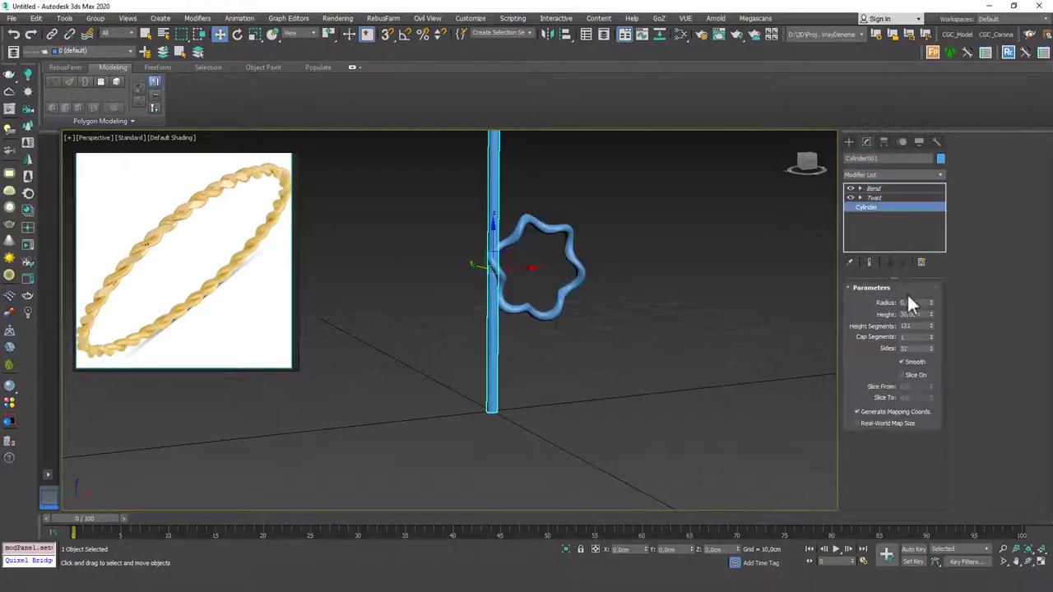
pyautogui.doubleClick(917, 315)
pyautogui.click(561, 300)
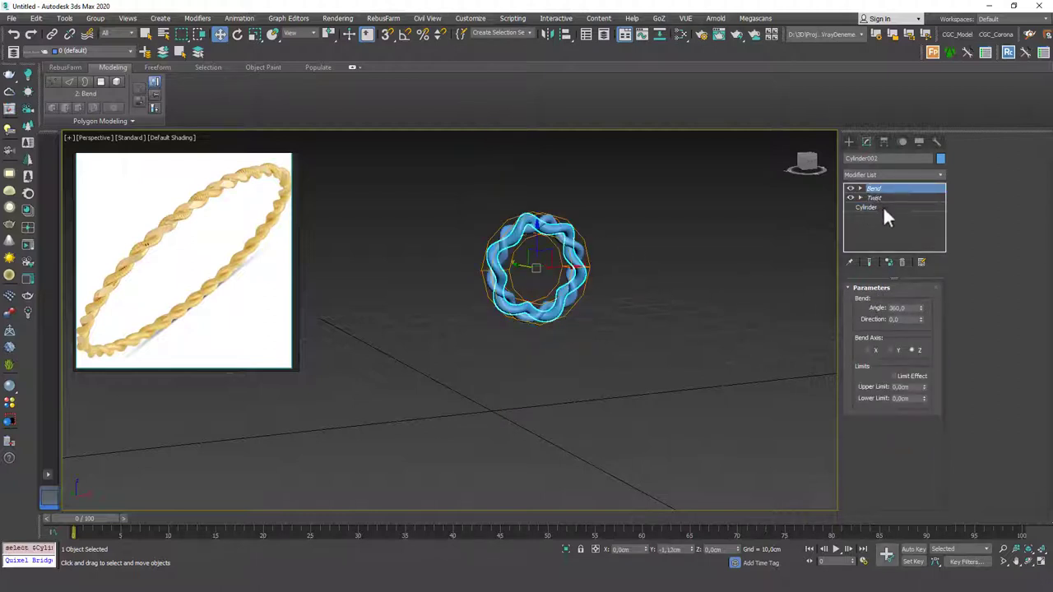
pyautogui.click(884, 208)
pyautogui.doubleClick(919, 315)
pyautogui.write('60')
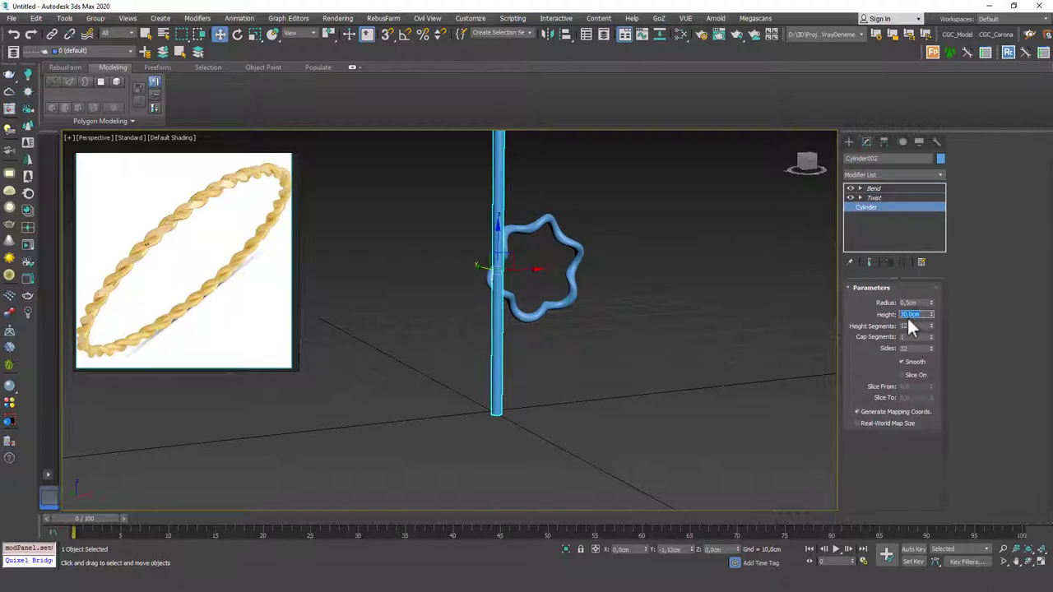
pyautogui.press('Return')
pyautogui.moveTo(593, 283); pyautogui.dragTo(606, 307, button='middle')
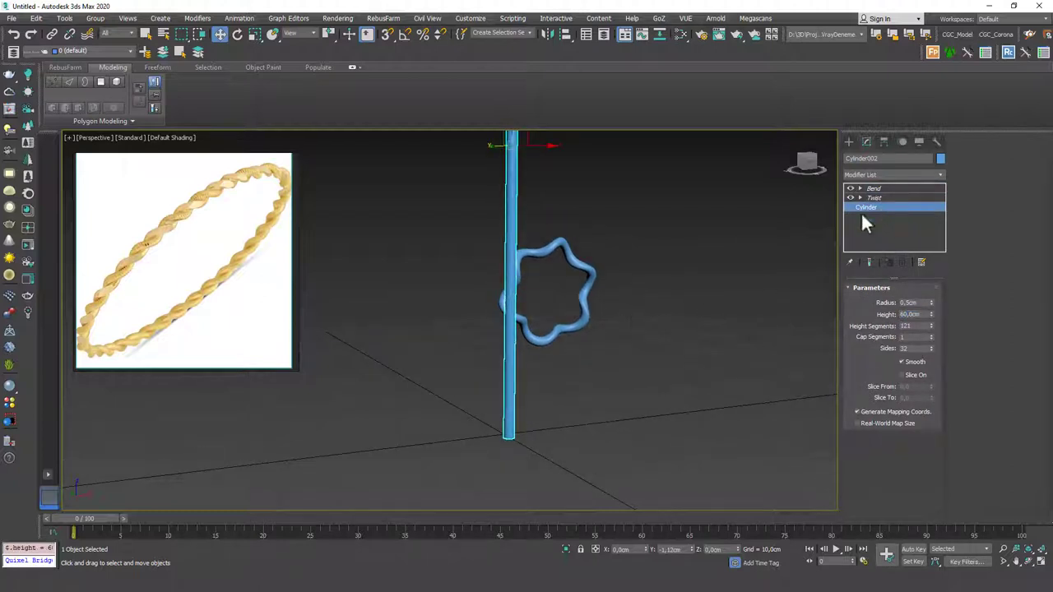
pyautogui.click(617, 296)
pyautogui.click(596, 279)
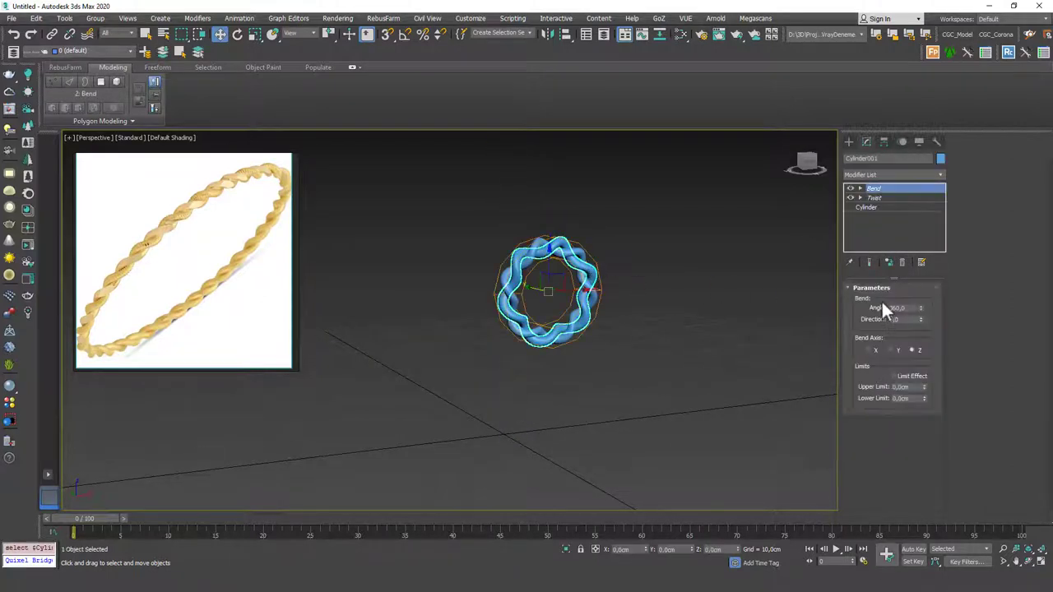
pyautogui.click(878, 207)
pyautogui.click(605, 297)
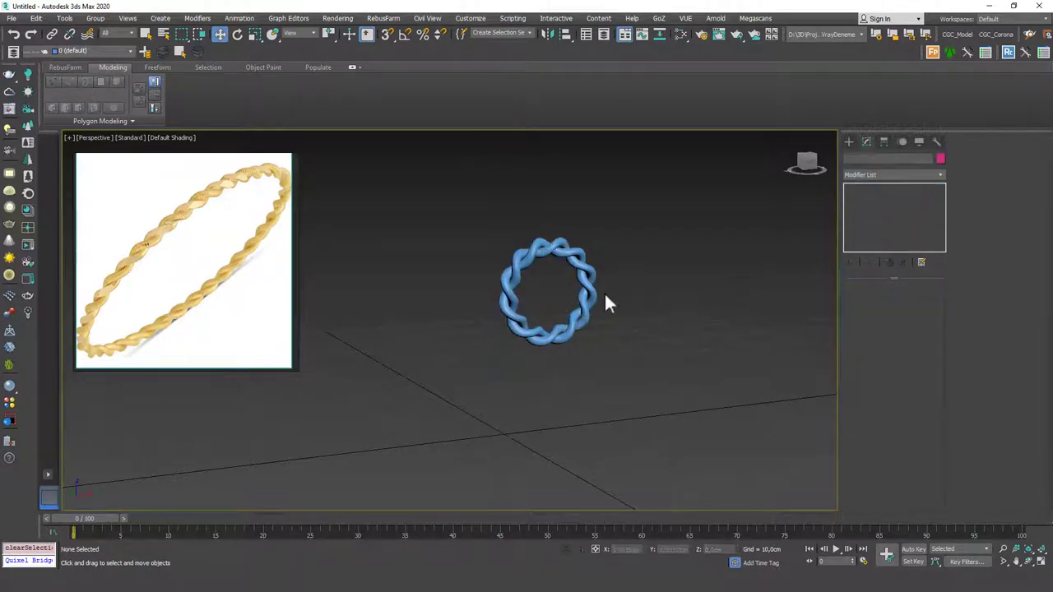
# Step: Select both strands and switch off their Bend modifier's effect, keeping Twist switched on
pyautogui.keyDown('alt'); pyautogui.moveTo(574, 281); pyautogui.dragTo(546, 297, button='middle'); pyautogui.keyUp('alt')
pyautogui.click(584, 286)
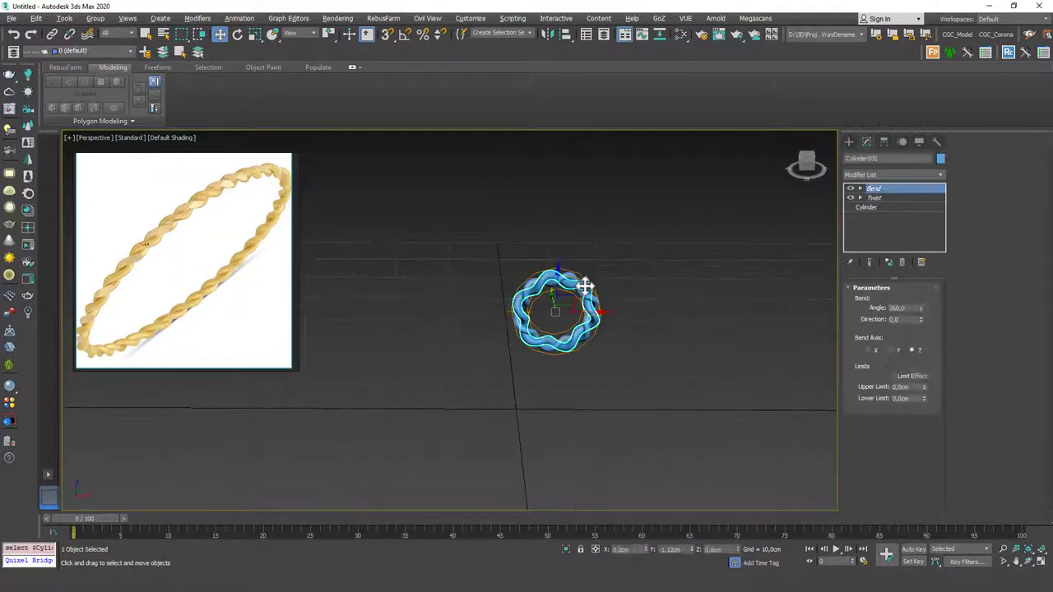
pyautogui.keyDown('ctrl'); pyautogui.click(585, 293); pyautogui.keyUp('ctrl')
pyautogui.click(873, 189)
pyautogui.click(851, 198)
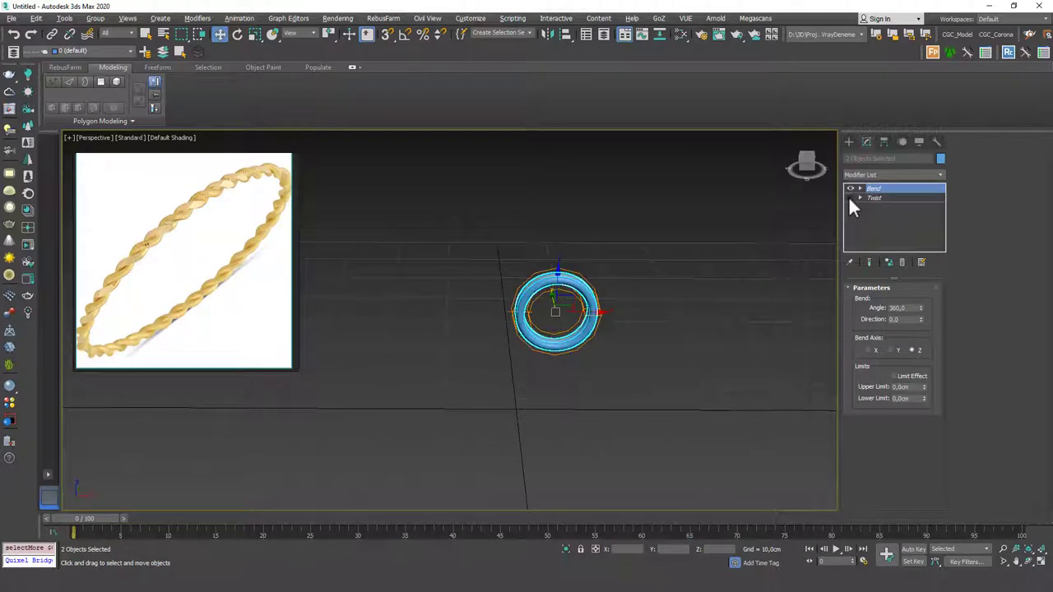
pyautogui.click(850, 199)
pyautogui.click(850, 189)
pyautogui.moveTo(573, 337)
pyautogui.keyDown('alt'); pyautogui.mouseDown(button='middle')
pyautogui.moveTo(556, 331)
pyautogui.moveTo(565, 376)
pyautogui.moveTo(559, 350)
pyautogui.mouseUp(button='middle'); pyautogui.keyUp('alt')
pyautogui.scroll(-3, 556, 332)
pyautogui.scroll(2, 561, 337)
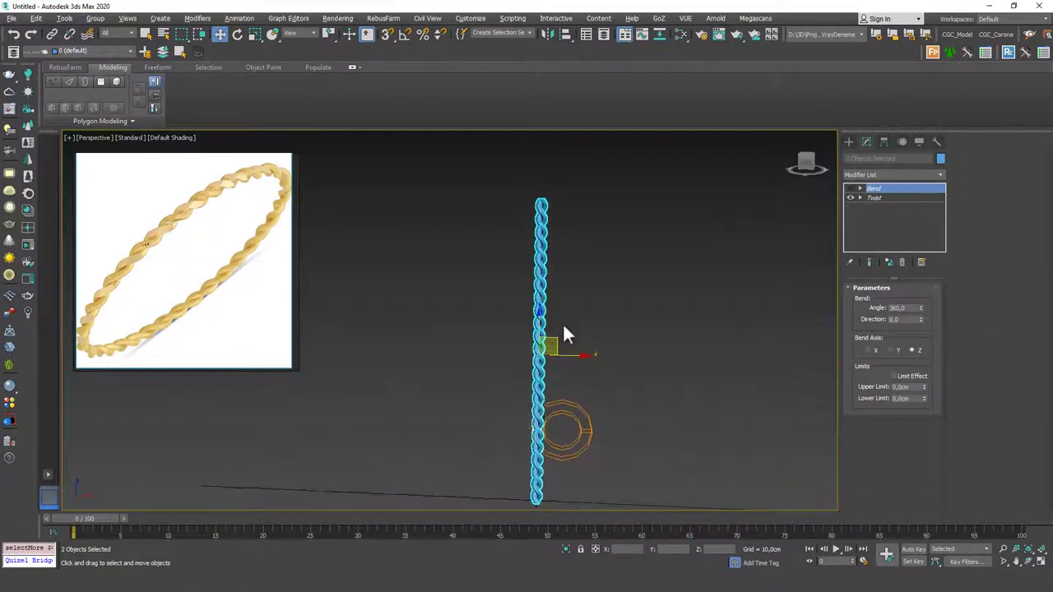
# Step: Move the Bend gizmo up along the Z axis to the middle of the straight braid
pyautogui.click(860, 188)
pyautogui.click(880, 198)
pyautogui.moveTo(540, 393); pyautogui.dragTo(534, 316)
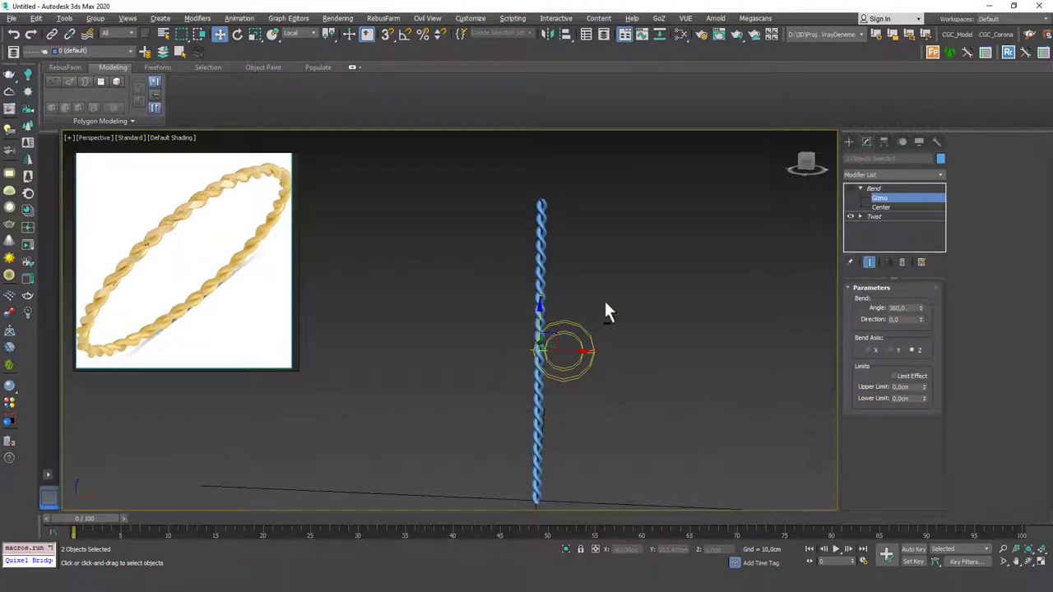
# Step: Delete the existing Bend modifier from both strands, keeping their Twist modifier
pyautogui.click(851, 190)
pyautogui.click(851, 190)
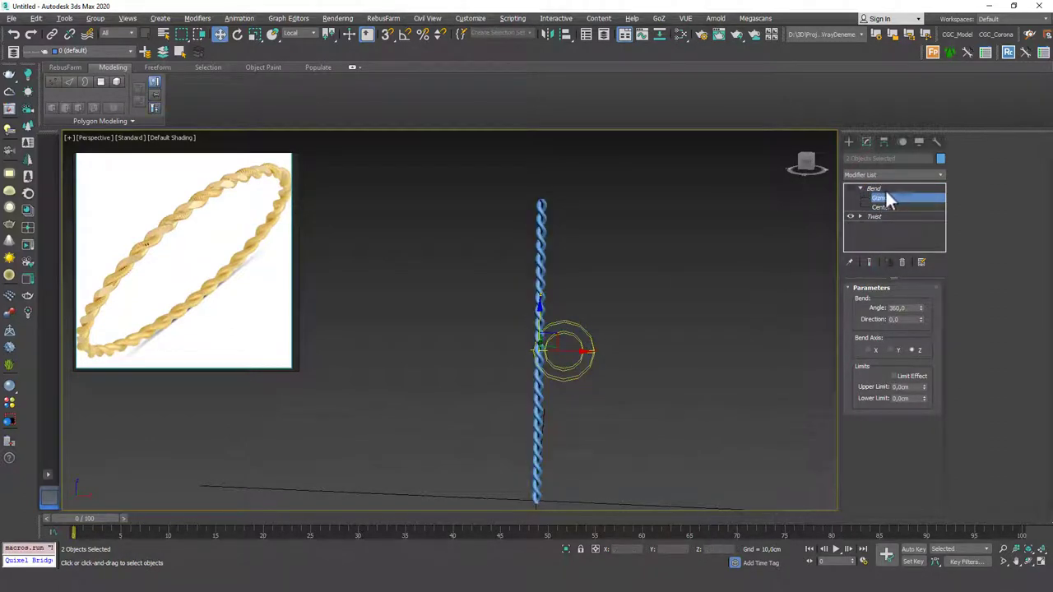
pyautogui.rightClick(882, 191)
pyautogui.click(908, 207)
# Step: Select both straight twisted strands together and apply a new shared Bend modifier above Twist
pyautogui.moveTo(457, 383); pyautogui.dragTo(568, 267)
pyautogui.click(902, 174)
pyautogui.press('b')
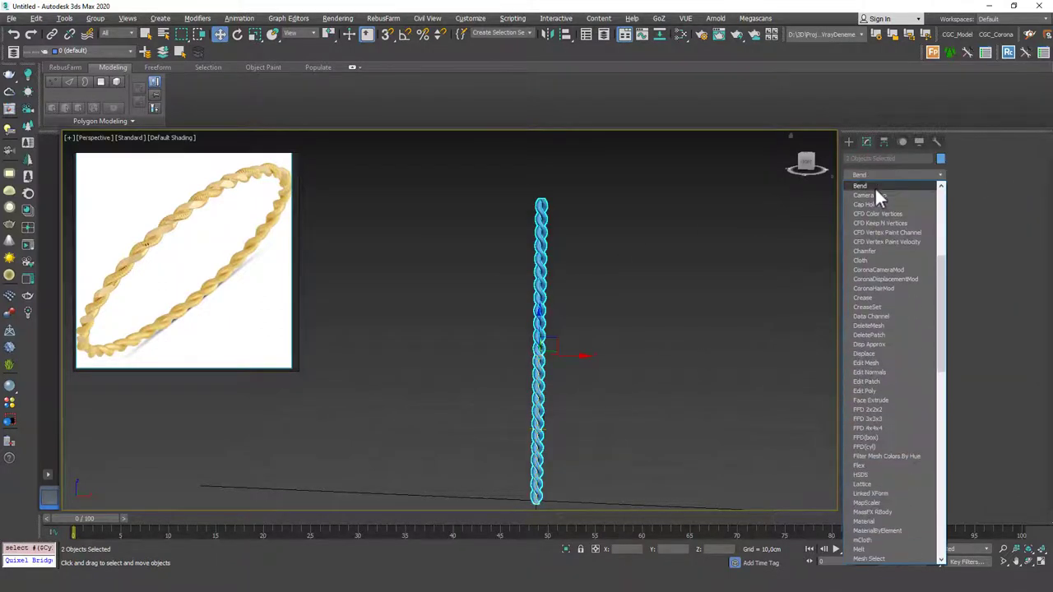
pyautogui.press('Return')
# Step: Try a Bend angle of 2160 on the two strands
pyautogui.moveTo(921, 308); pyautogui.dragTo(927, 6)
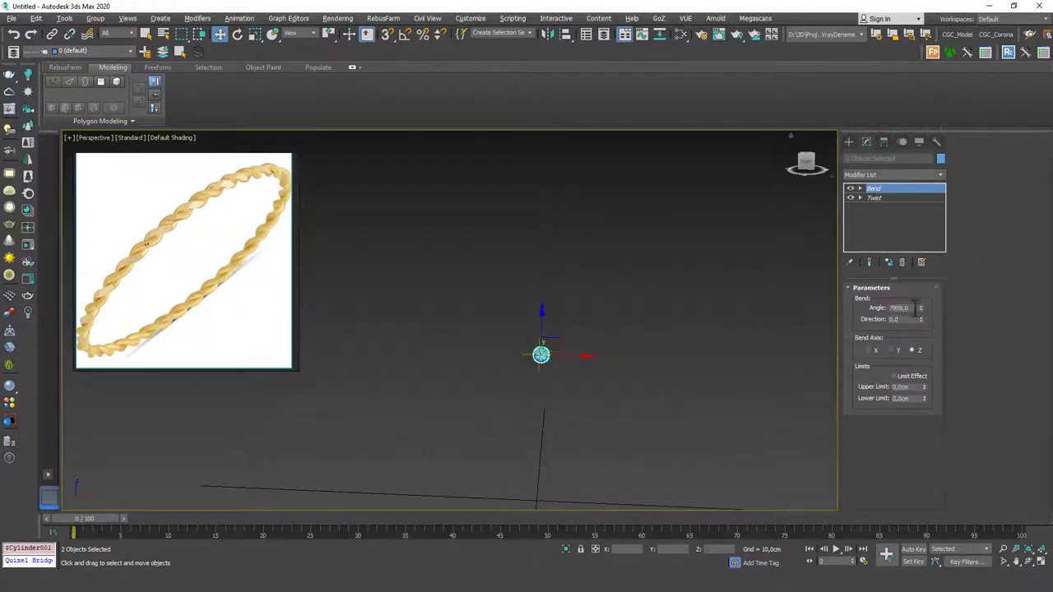
pyautogui.doubleClick(904, 308)
pyautogui.write('2160')
pyautogui.press('Return')
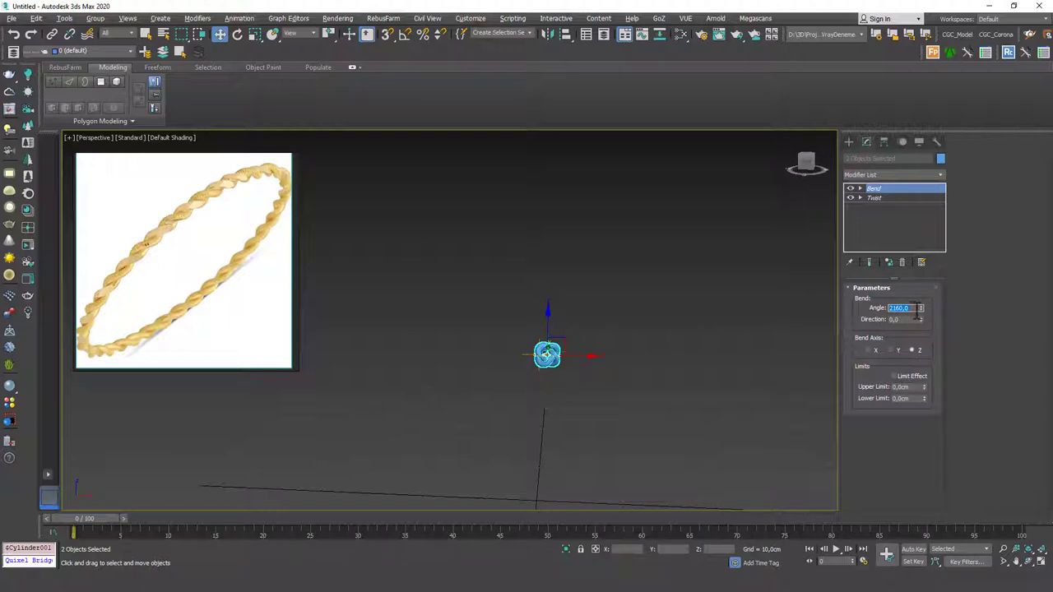
# Step: Set the new Bend's angle to 360 to close the braid into a ring, and deselect both strands
pyautogui.write('360')
pyautogui.press('Return')
pyautogui.press('z')
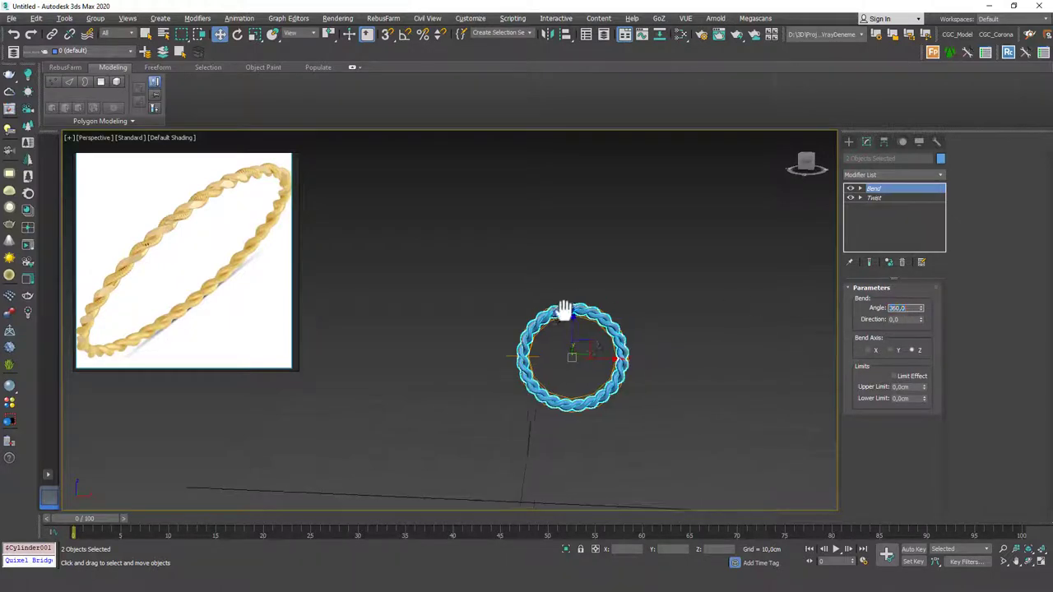
pyautogui.scroll(2, 556, 329)
pyautogui.moveTo(570, 301); pyautogui.dragTo(575, 279, button='middle')
pyautogui.click(594, 317)
pyautogui.scroll(-3, 594, 319)
pyautogui.keyDown('alt'); pyautogui.moveTo(609, 354); pyautogui.dragTo(592, 368, button='middle'); pyautogui.keyUp('alt')
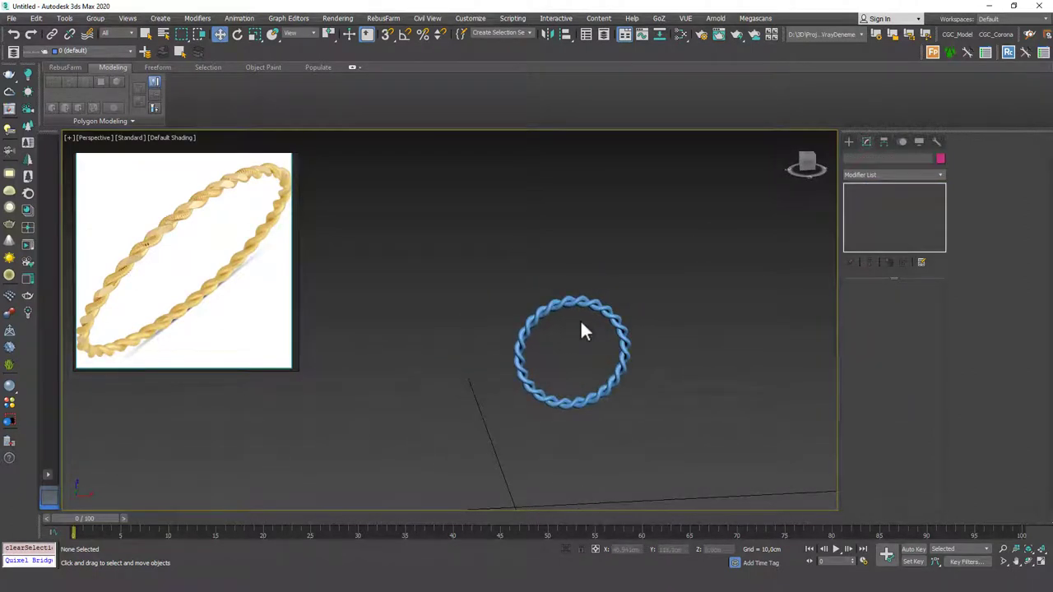